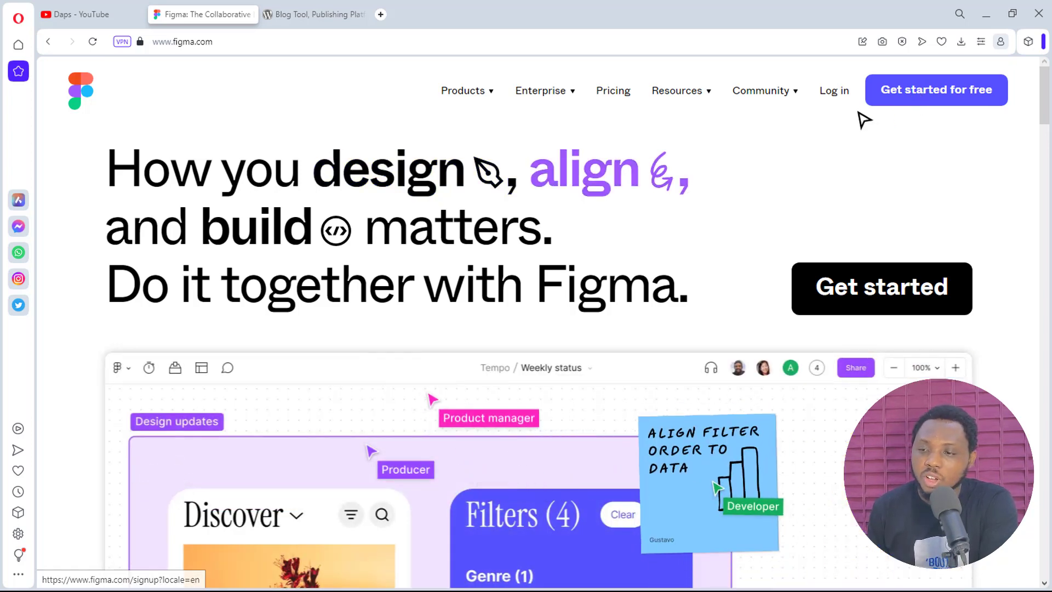
Log in to the Figma account and create a new blank design file
click(832, 94)
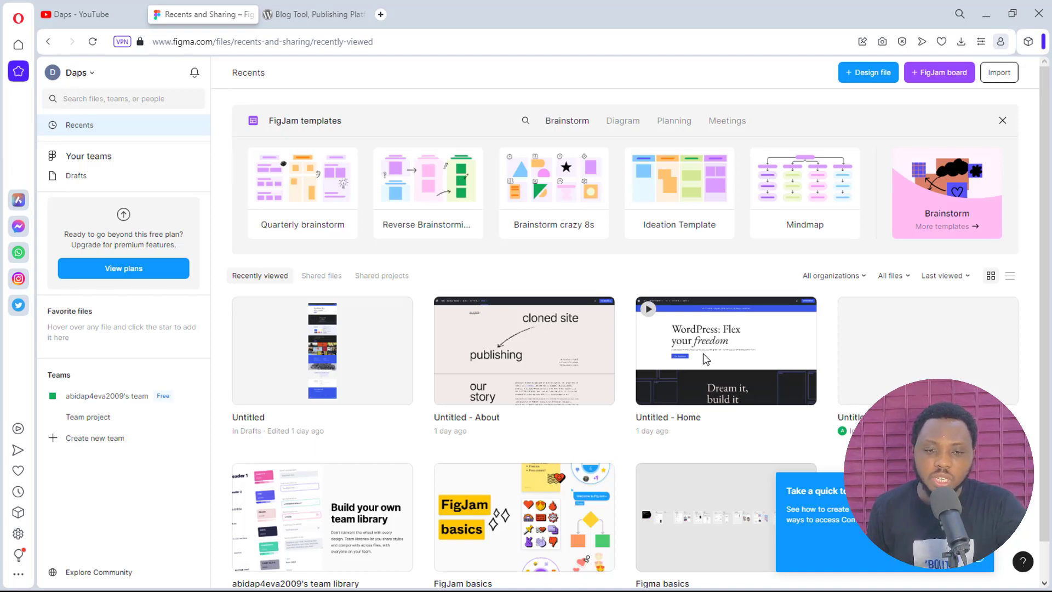
click(865, 71)
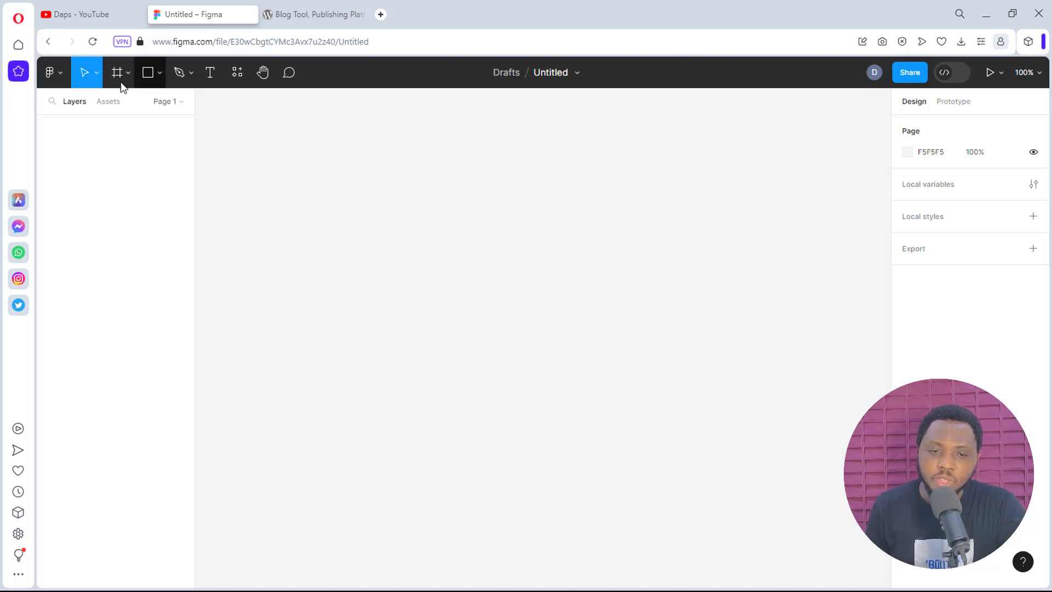
Find the html.to.design plugin among the community plugins and run it in the blank file
click(55, 77)
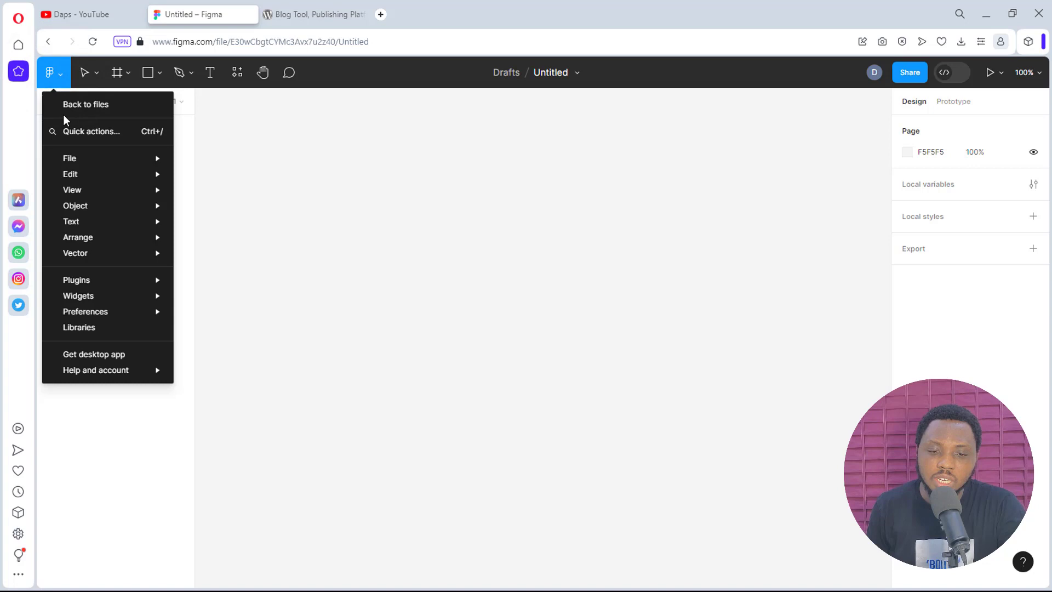
mouse_move(111, 282)
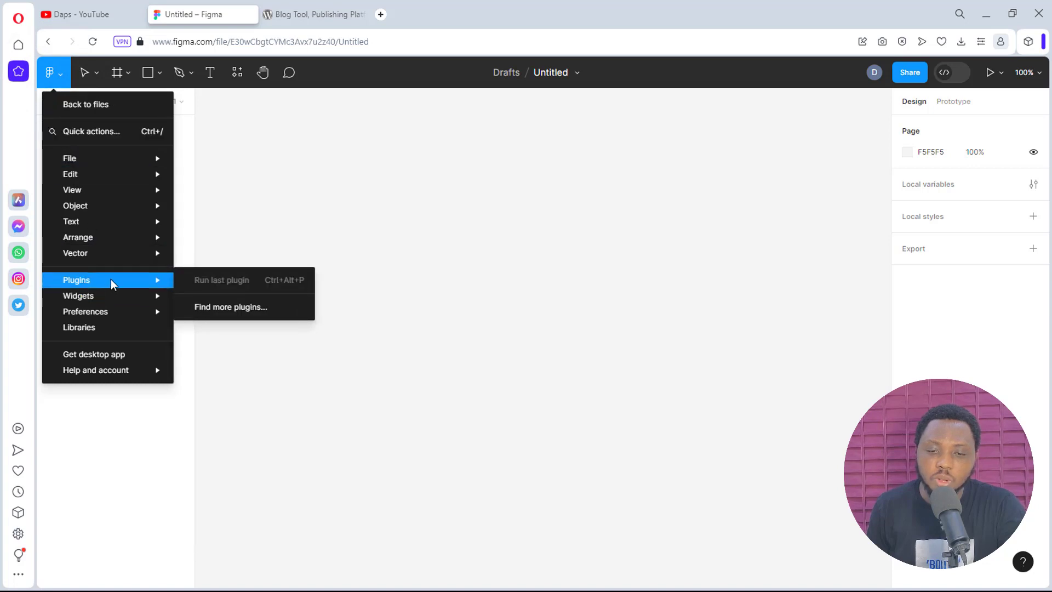
click(225, 308)
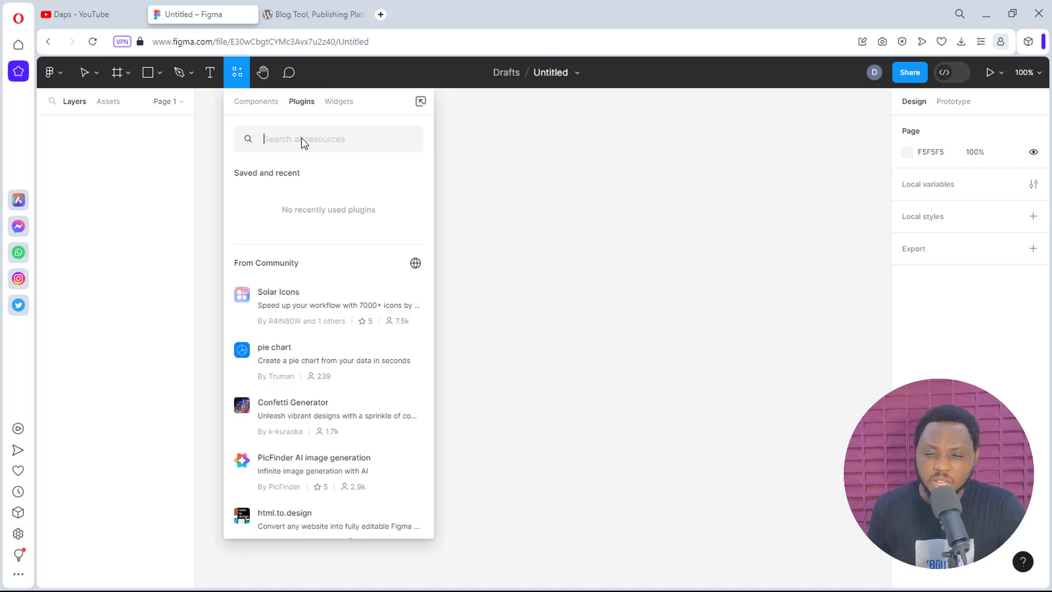
click(302, 528)
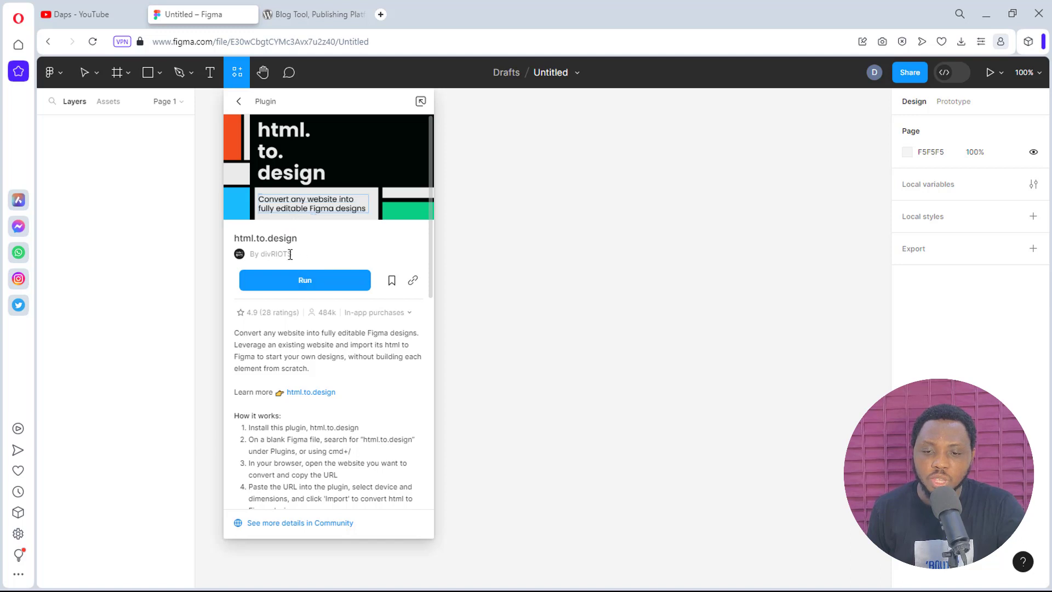
click(296, 281)
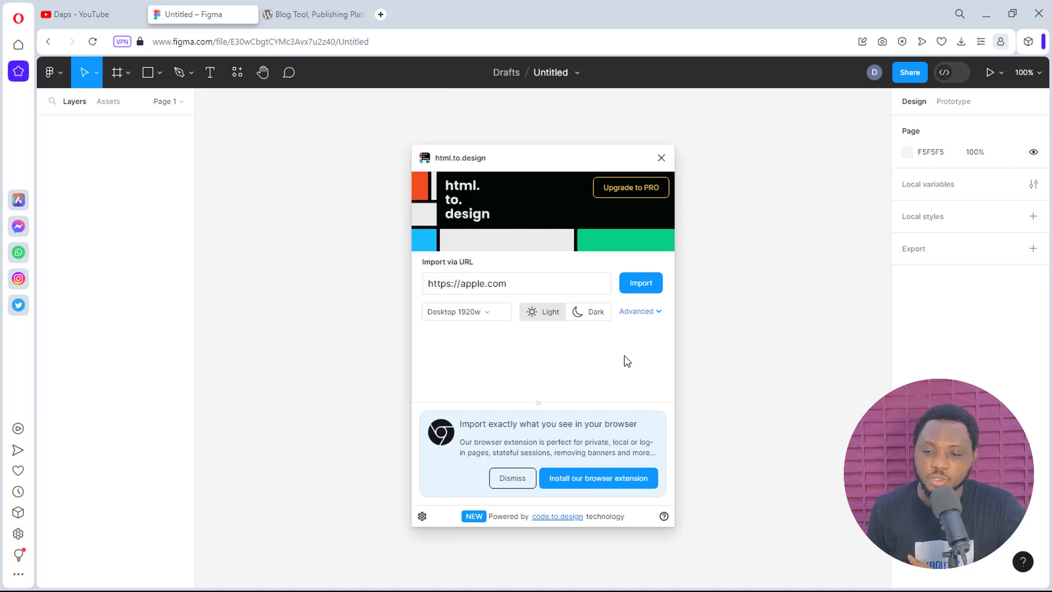
Look over the WordPress home page in the browser and copy its address, wordpress.org
click(518, 279)
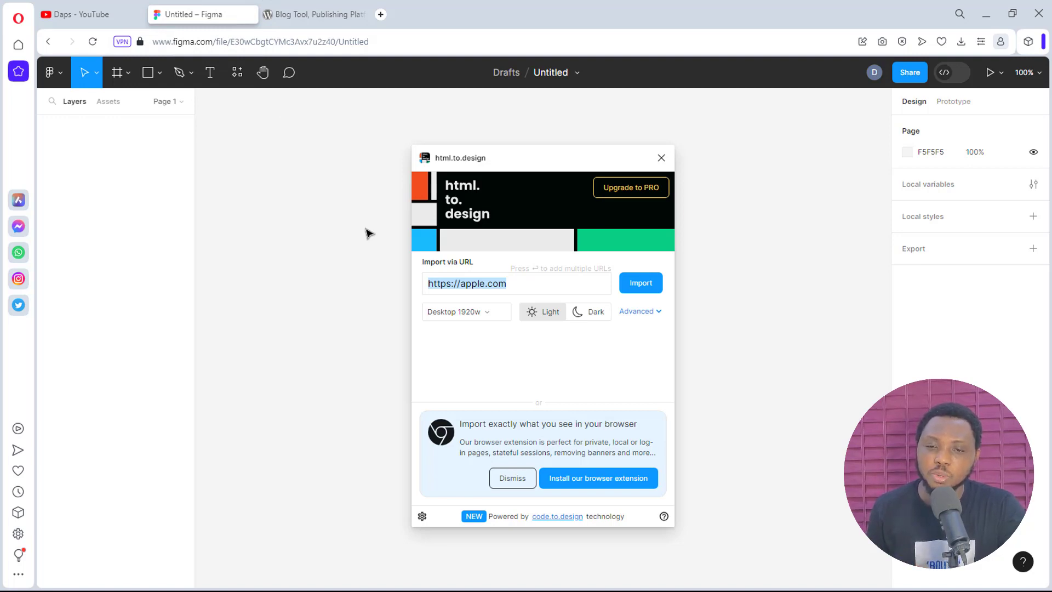
click(316, 14)
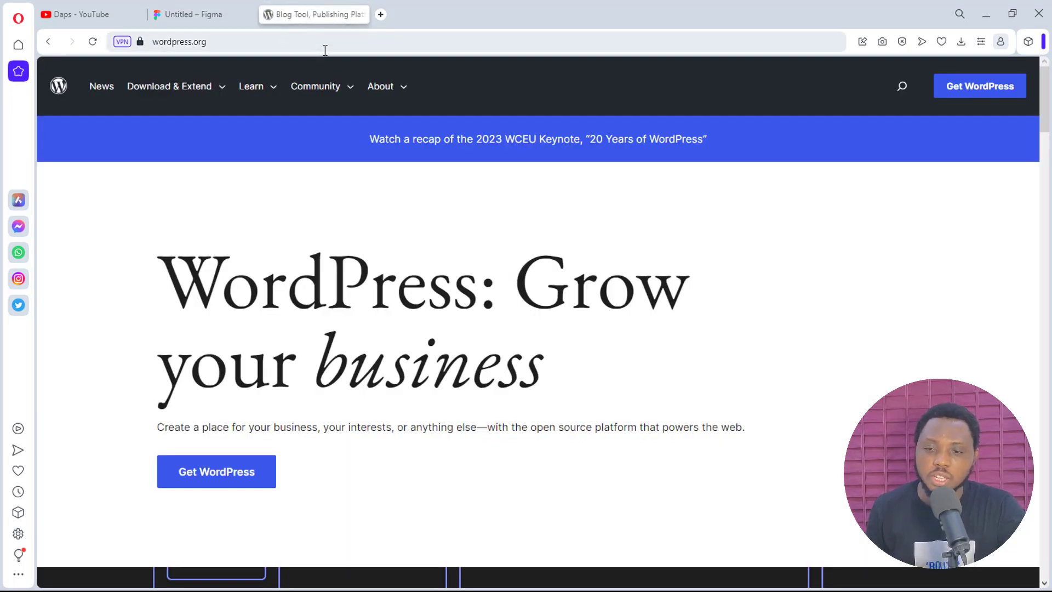
scroll(307, 274, down, 15)
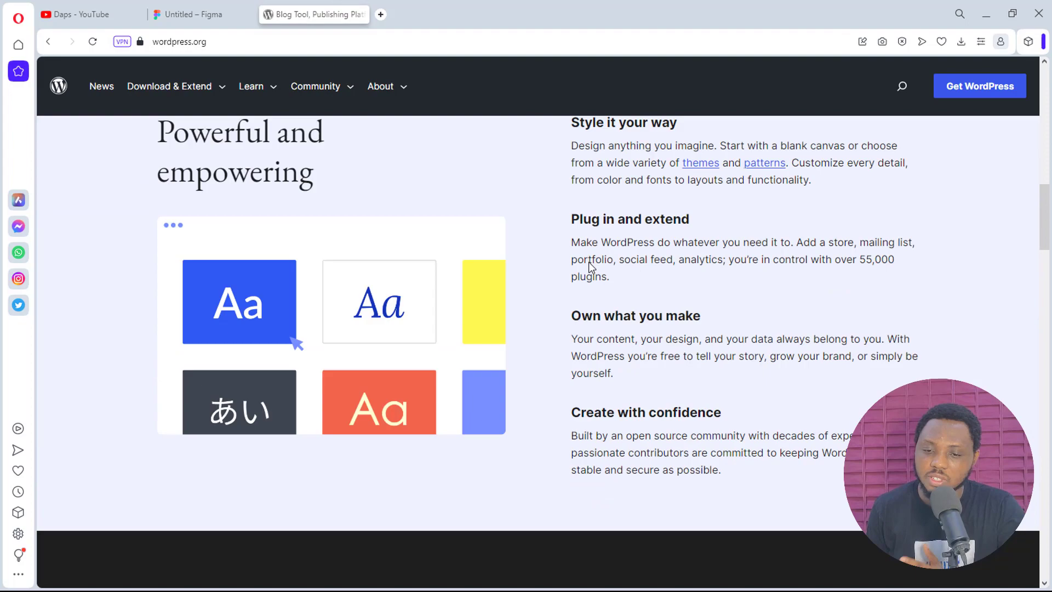
scroll(585, 262, down, 15)
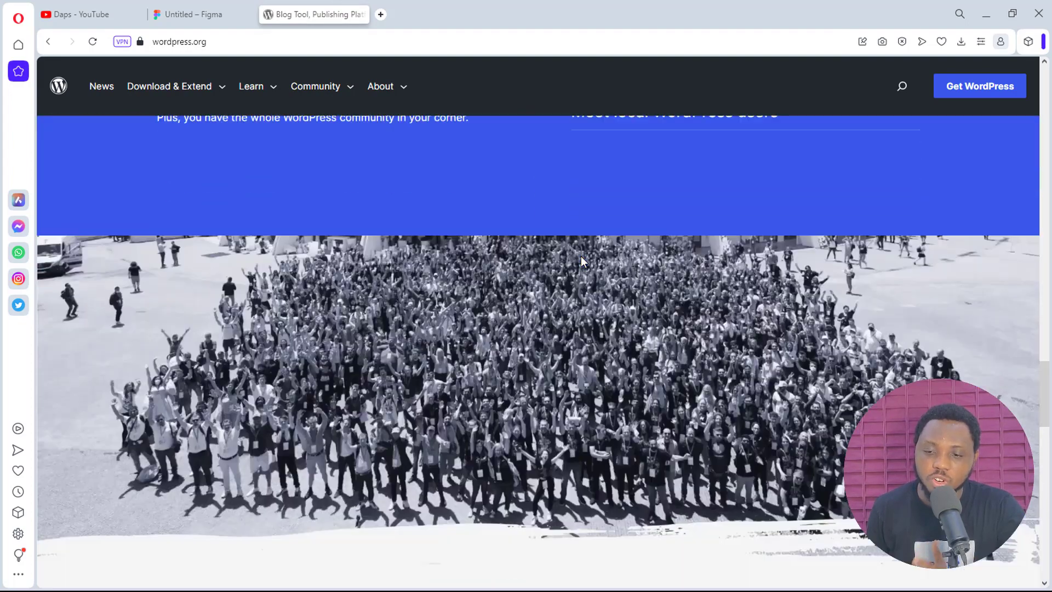
scroll(579, 257, up, 20)
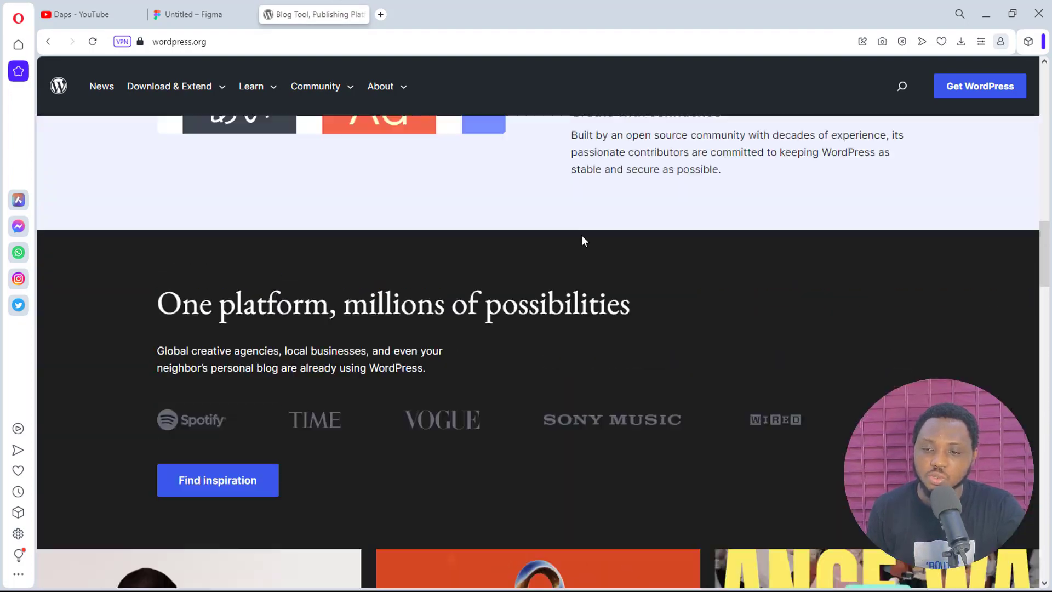
scroll(582, 231, up, 10)
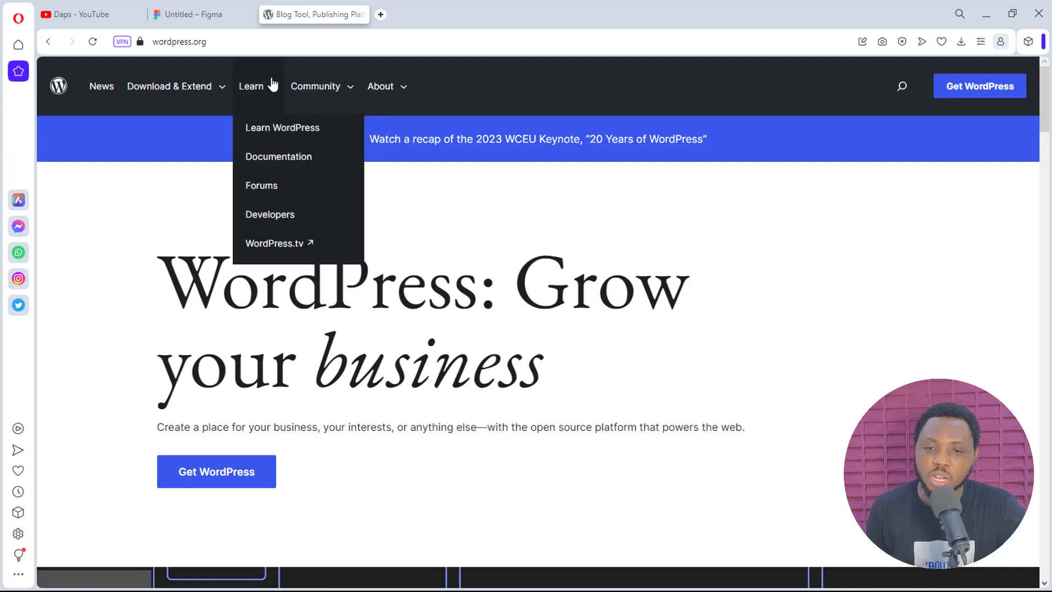
click(200, 42)
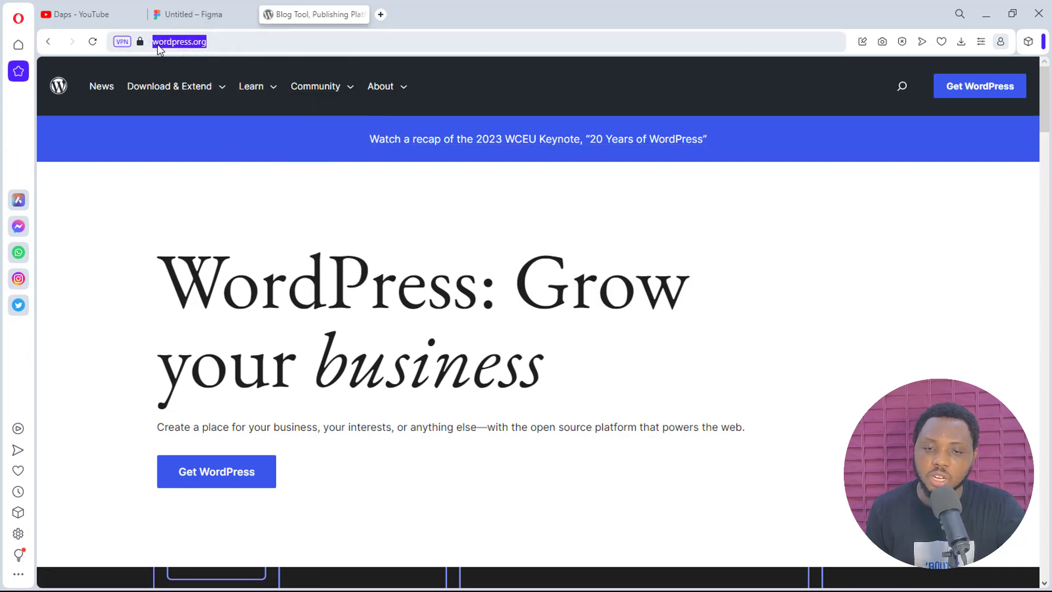
right_click(176, 44)
click(199, 94)
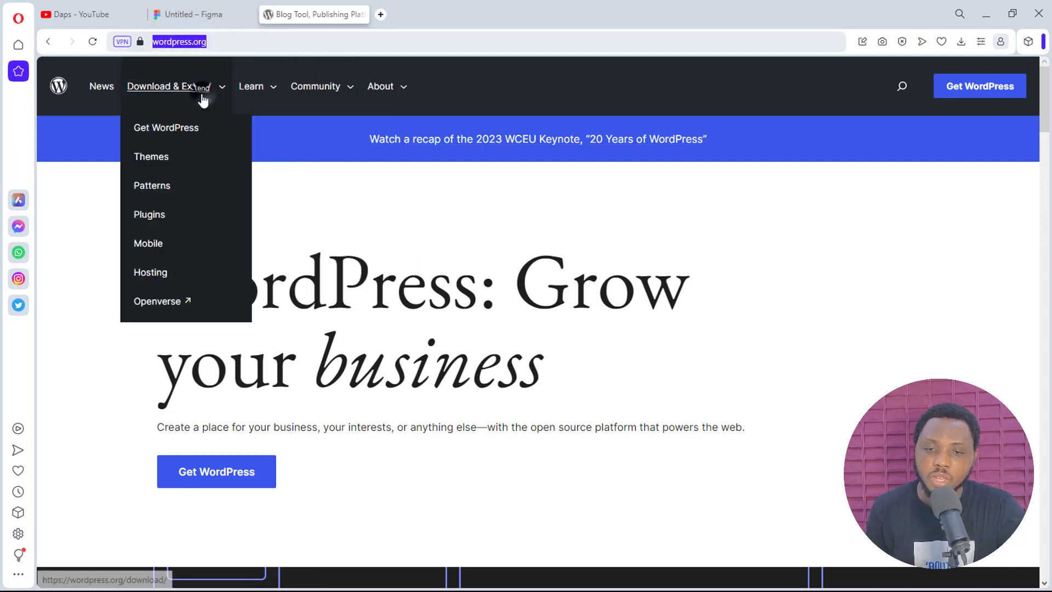
click(198, 15)
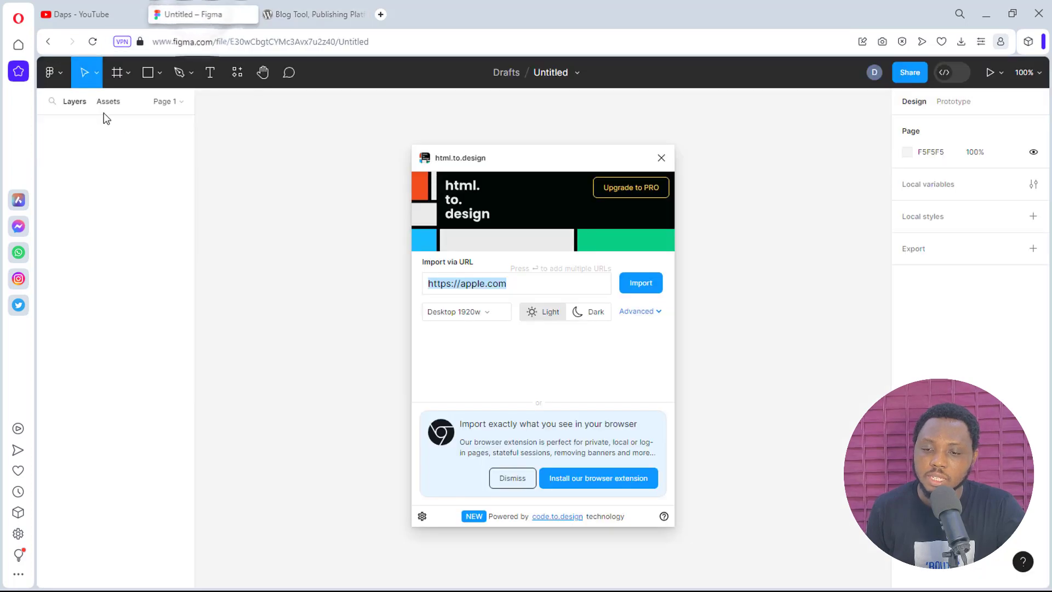
click(510, 283)
key(ctrl+a)
key(ctrl+v)
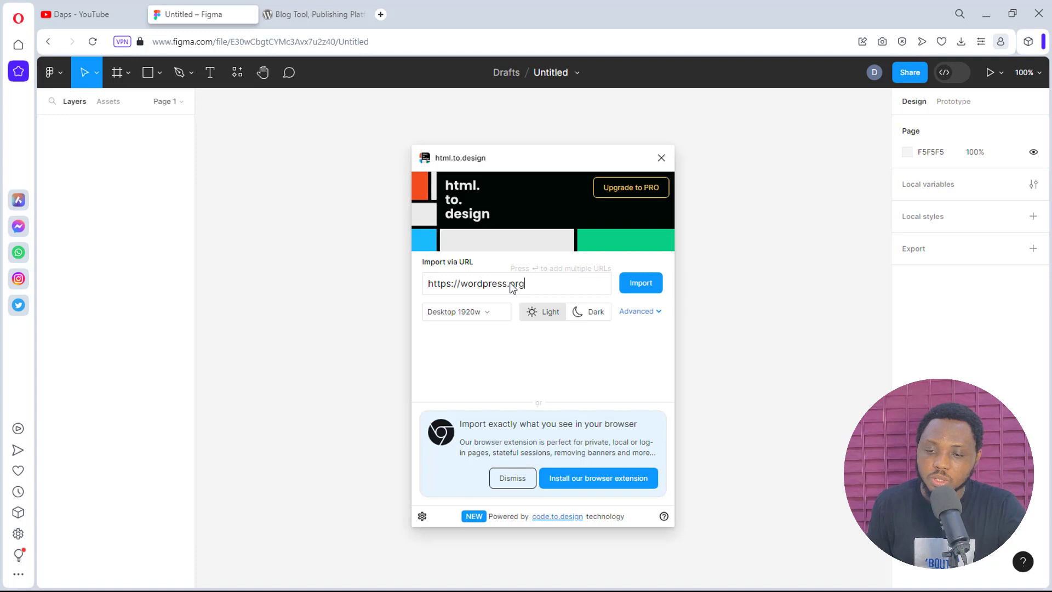
click(637, 282)
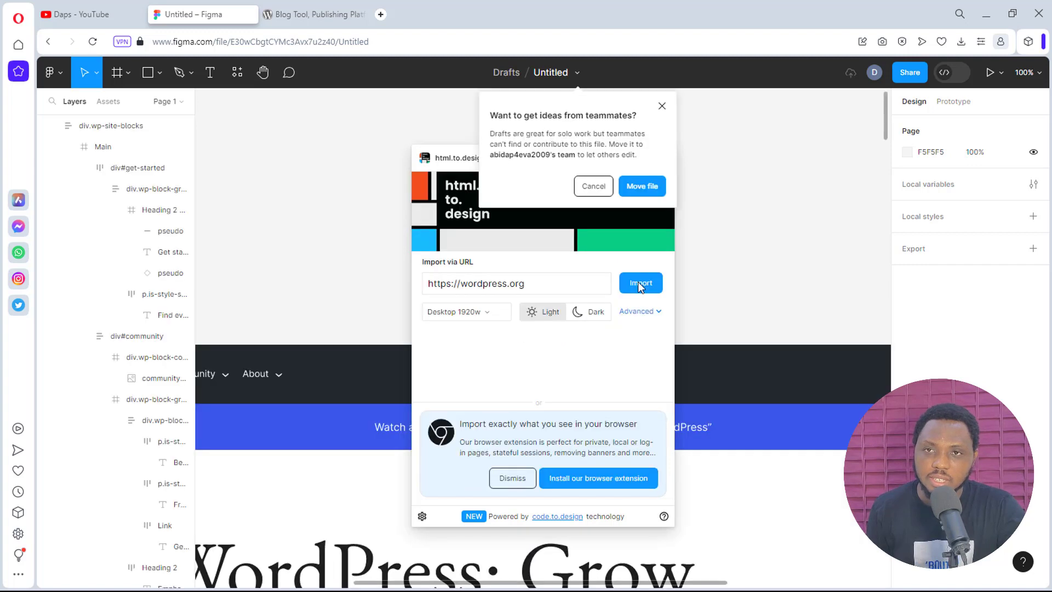
click(662, 106)
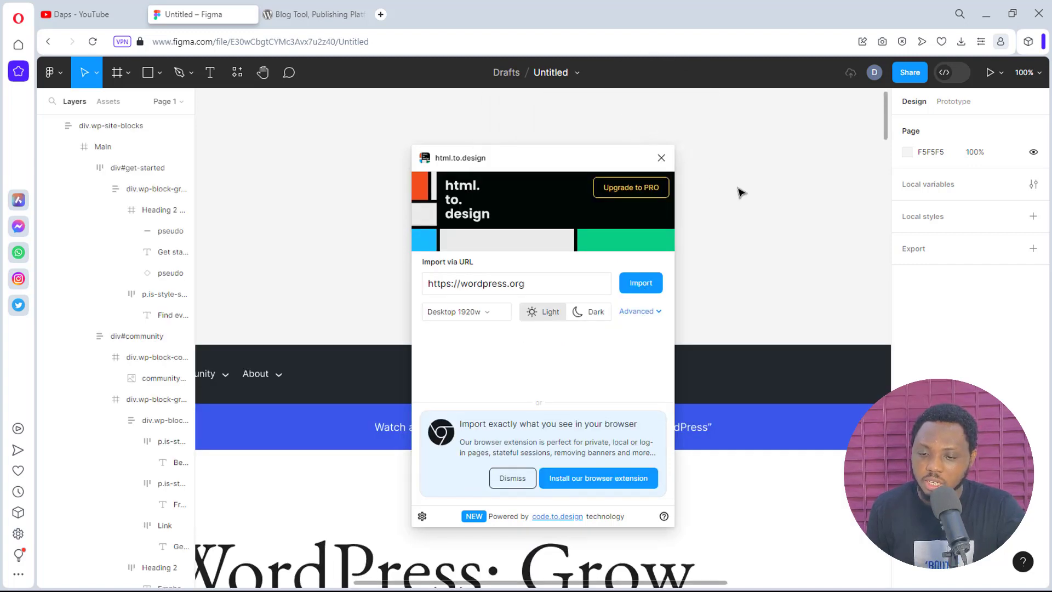
click(661, 159)
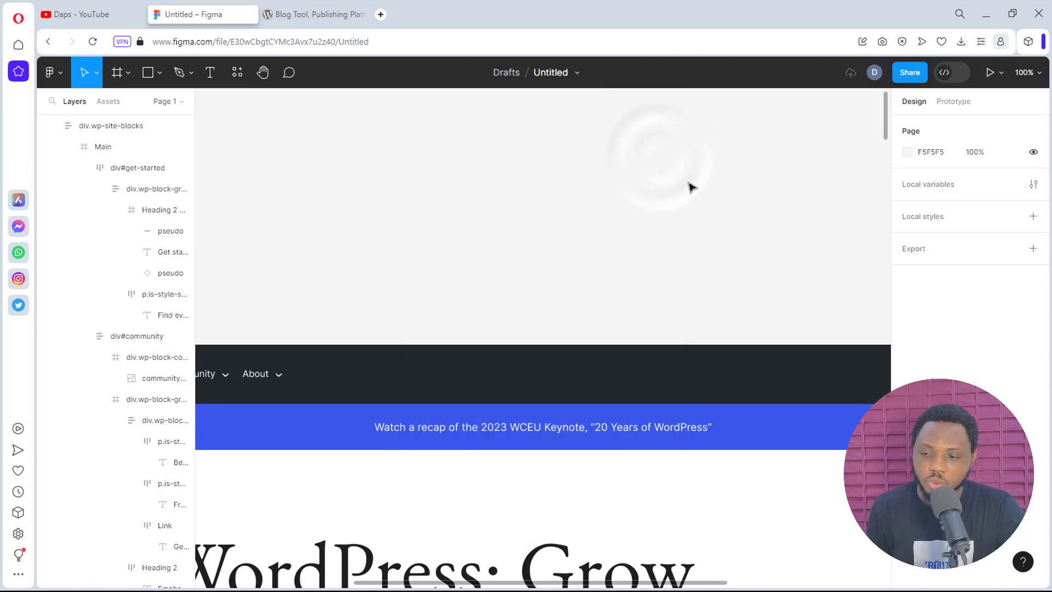
Zoom the canvas to 50% and examine the imported WordPress page from its header through the lower sections
scroll(690, 231, down, 5)
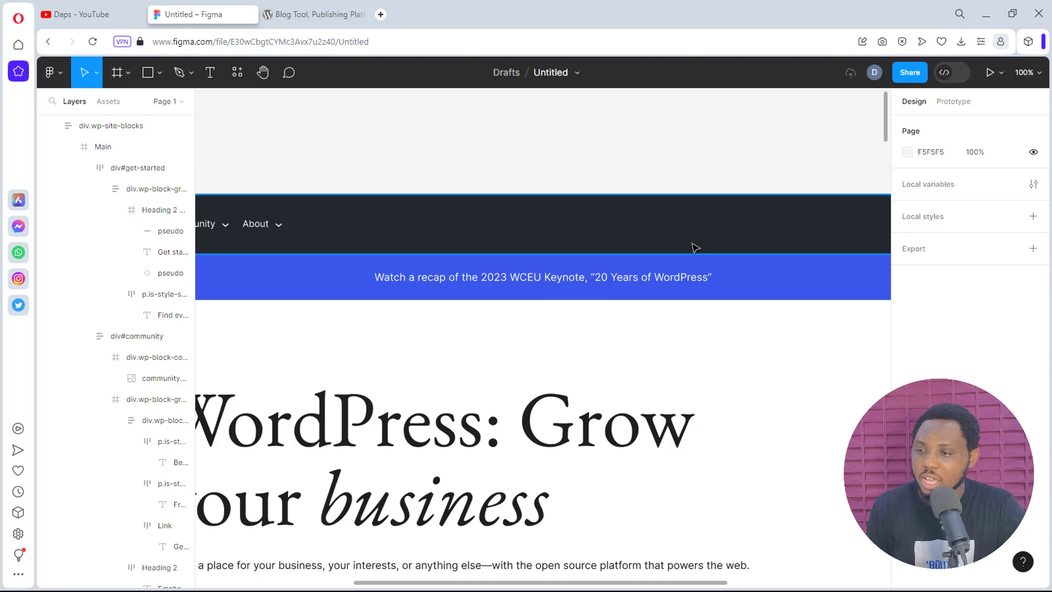
click(1035, 77)
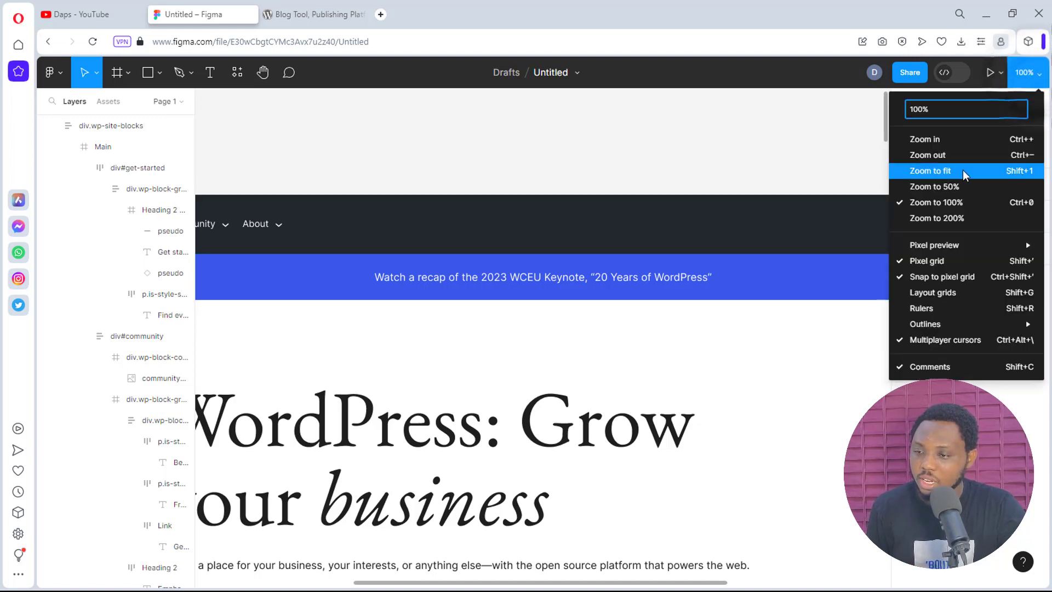
click(954, 188)
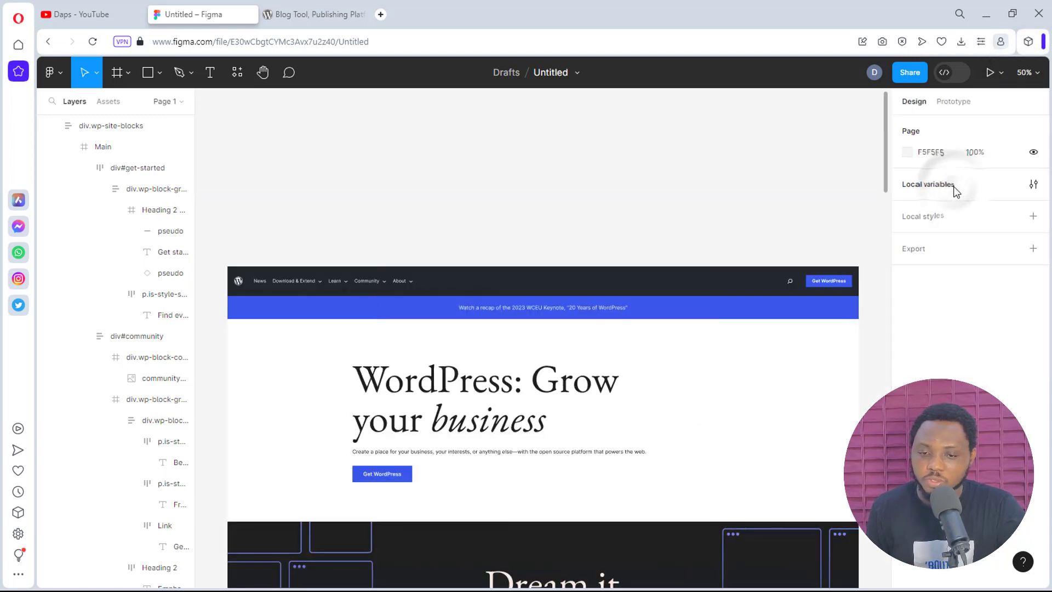
scroll(718, 241, down, 5)
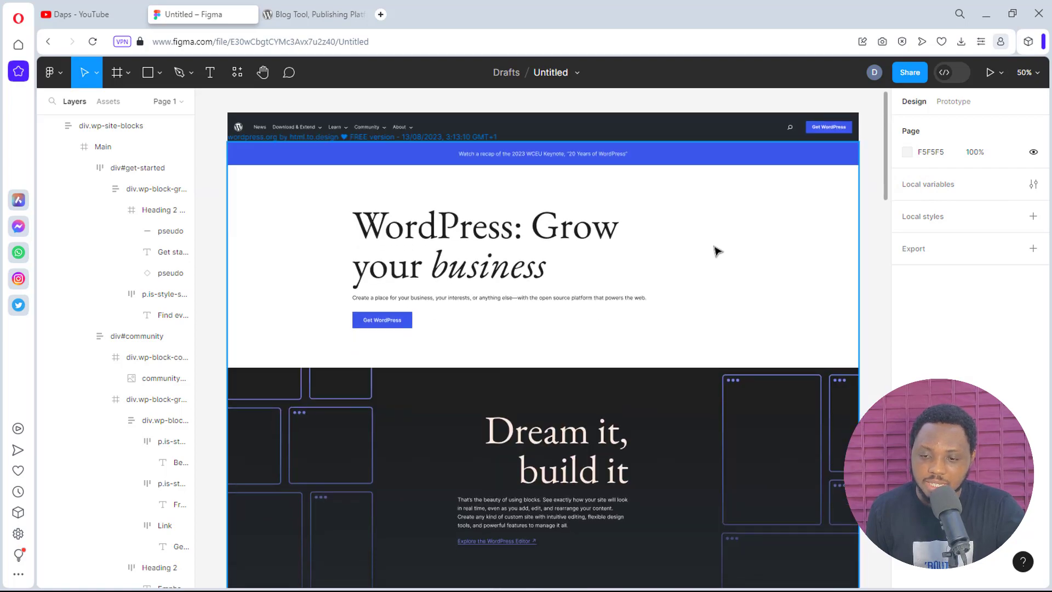
scroll(716, 268, down, 10)
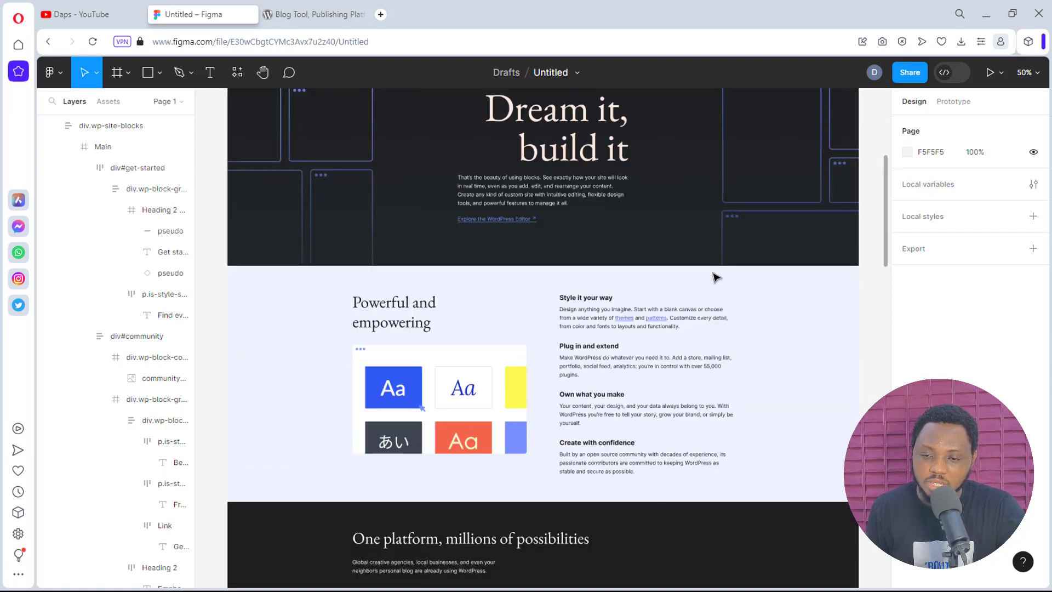
scroll(717, 279, down, 10)
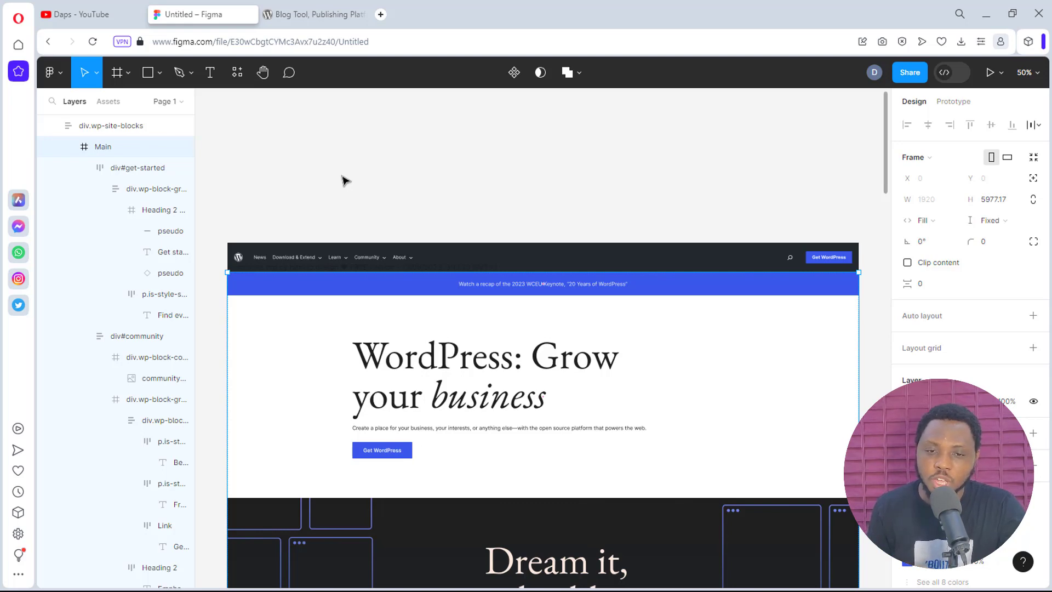
Replace "Grow your business" in the hero heading with "Clone With Daps", keeping "WordPress:" in front
click(211, 73)
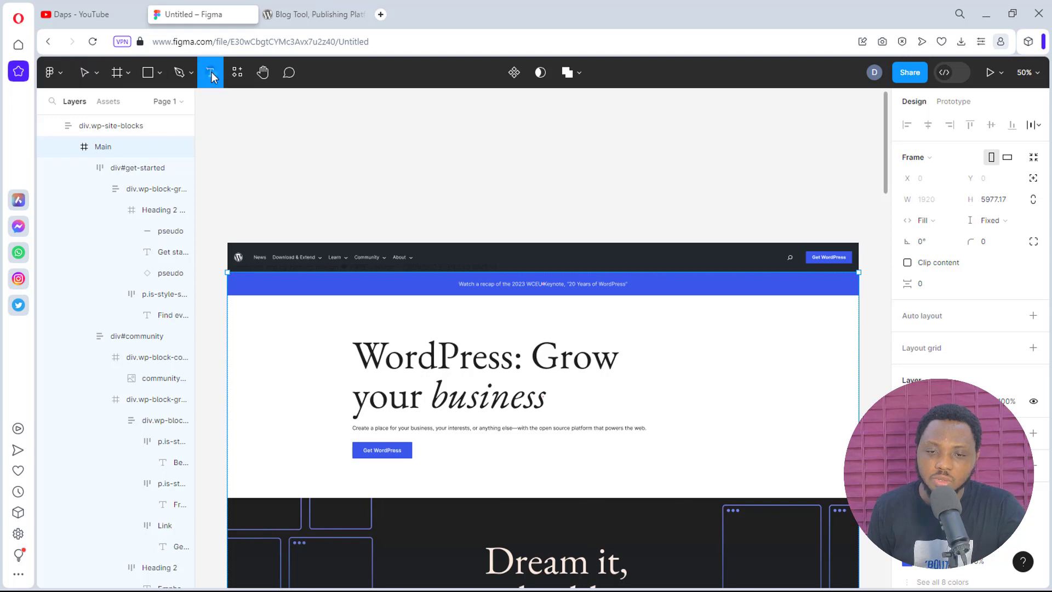
click(491, 379)
click(546, 399)
drag(546, 399, 392, 352)
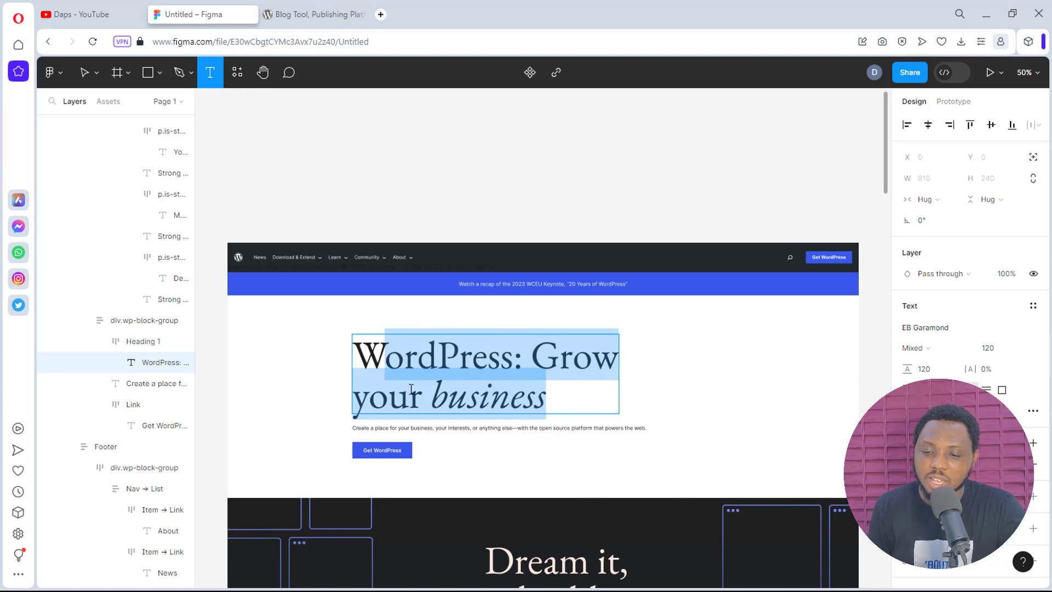
click(611, 427)
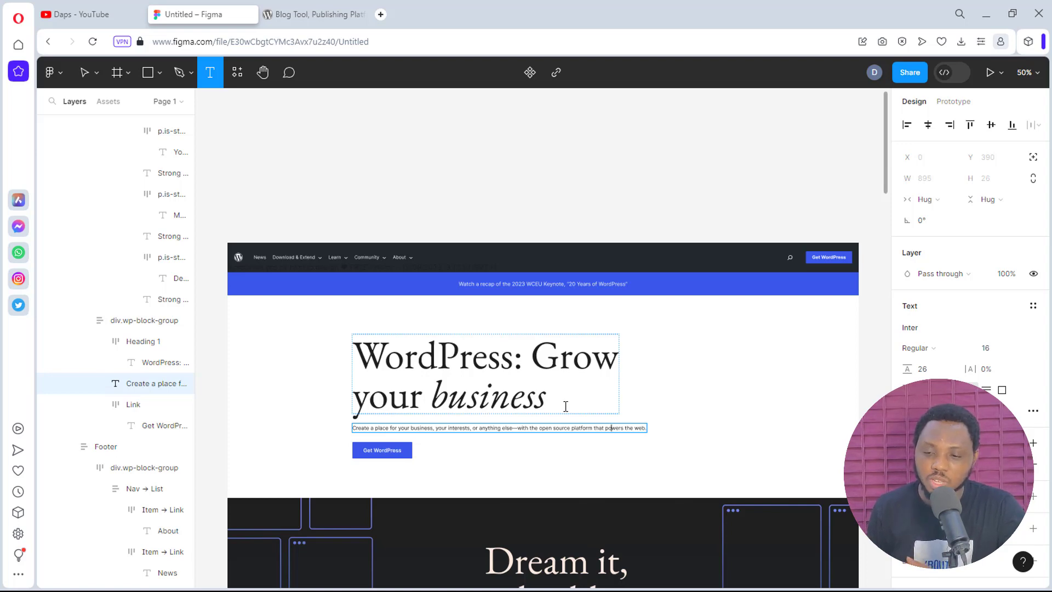
click(549, 400)
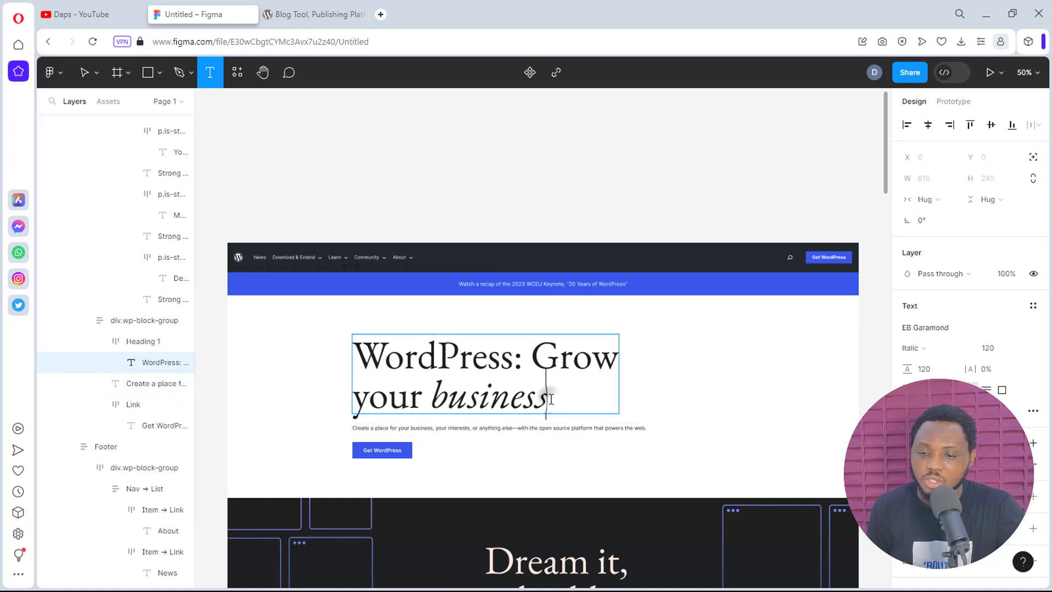
drag(547, 399, 531, 360)
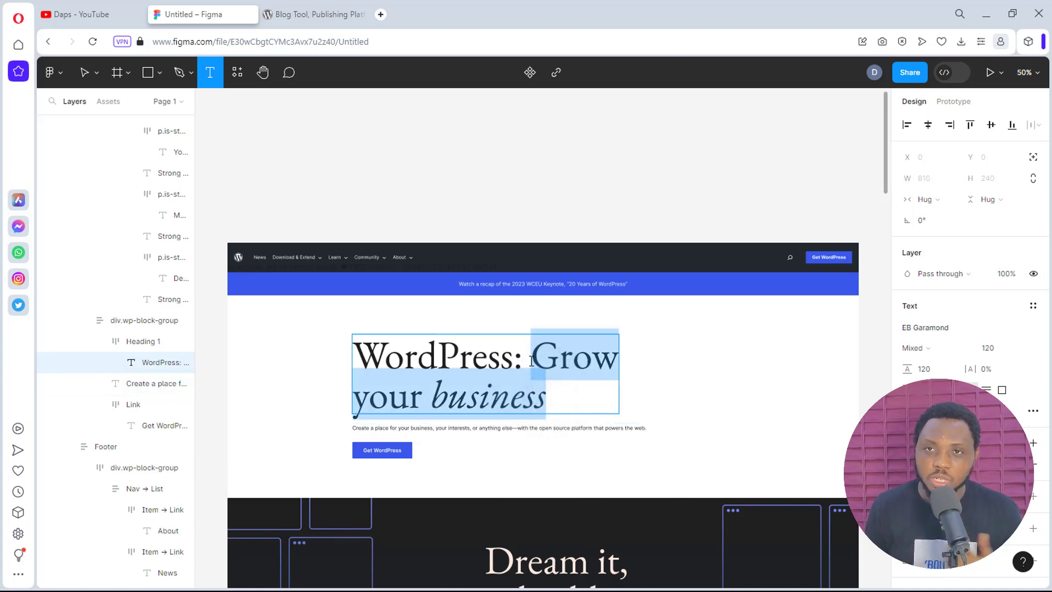
text(Clone With Daps)
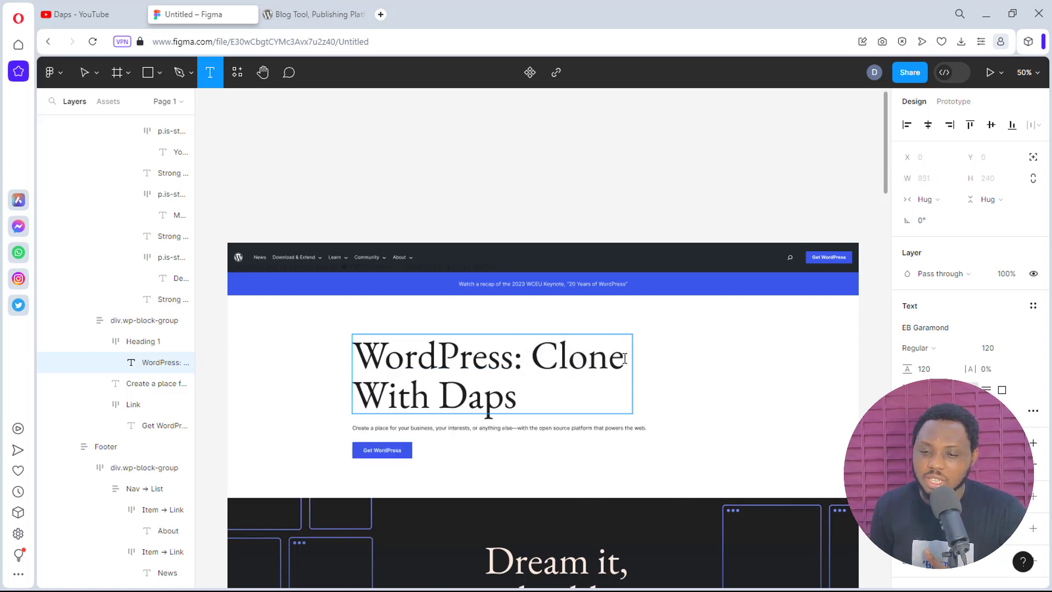
Replace "build" with "clone" in the "Dream it, build it" heading of the dark section below the hero
scroll(598, 464, down, 1)
scroll(598, 464, down, 2)
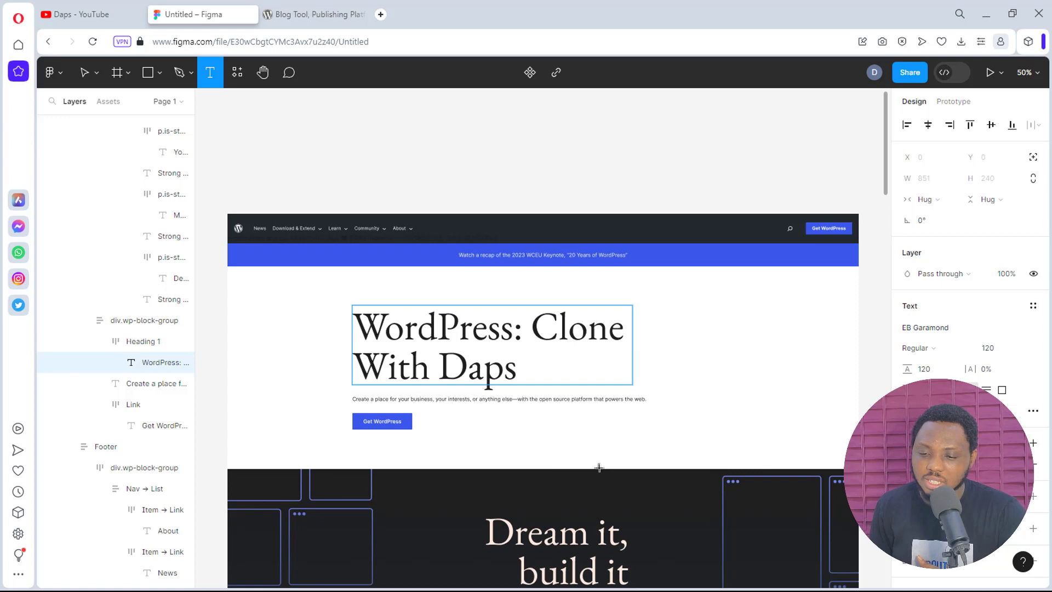
click(570, 527)
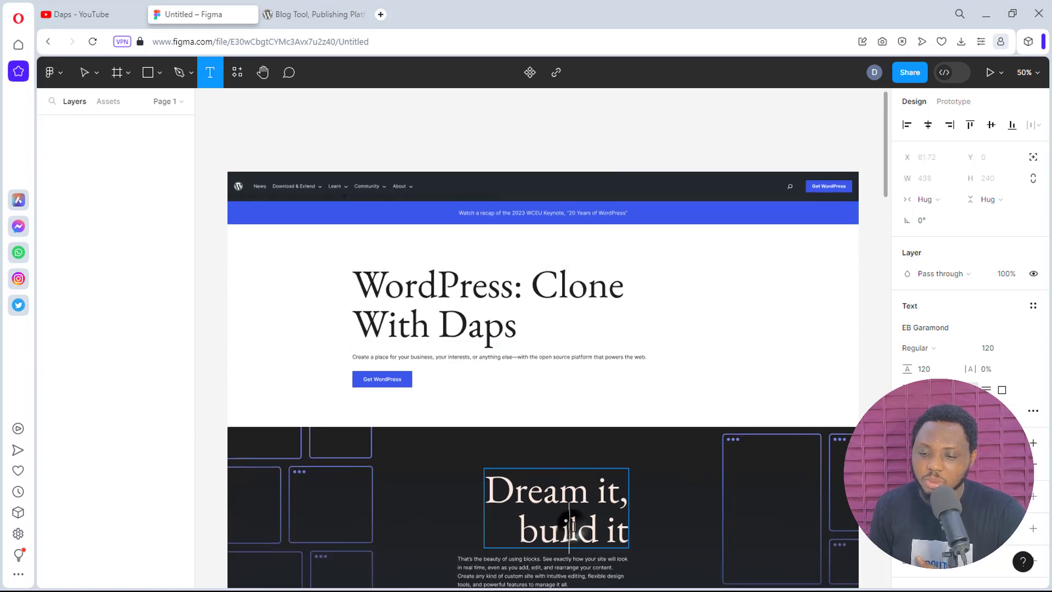
drag(598, 529, 519, 527)
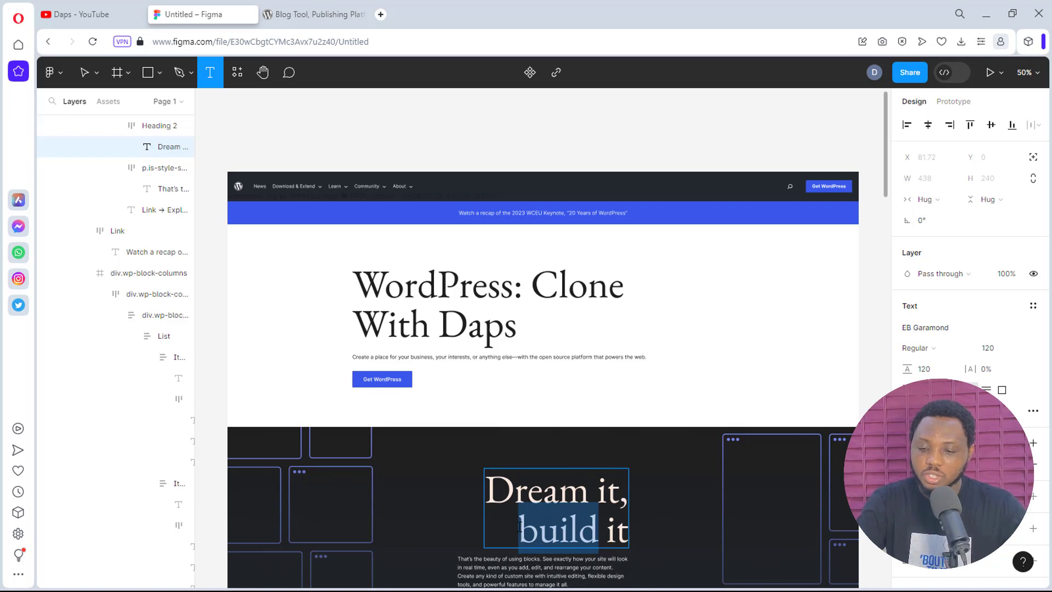
text(clone)
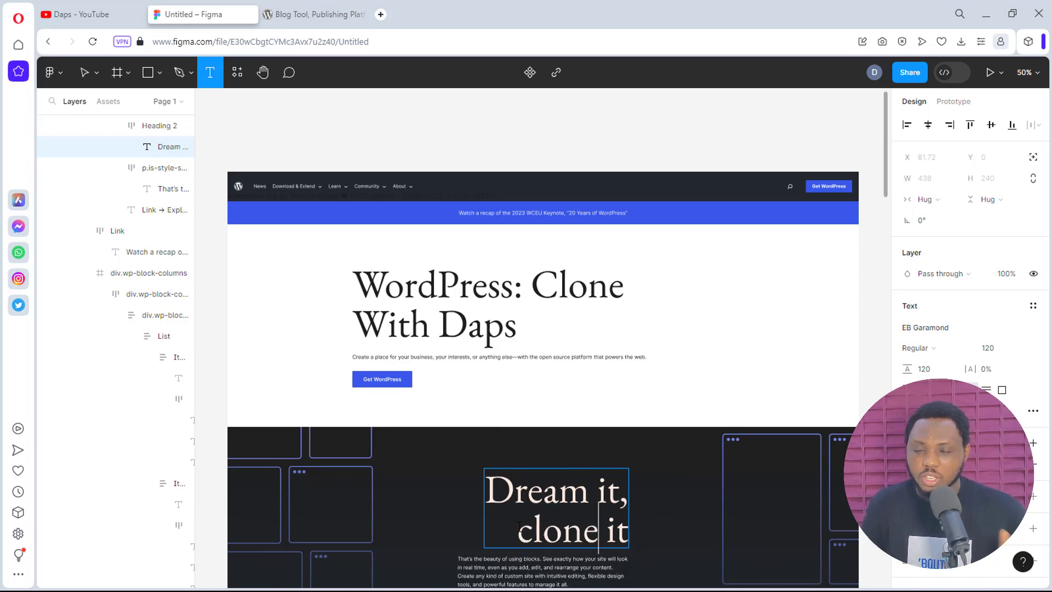
scroll(672, 515, down, 3)
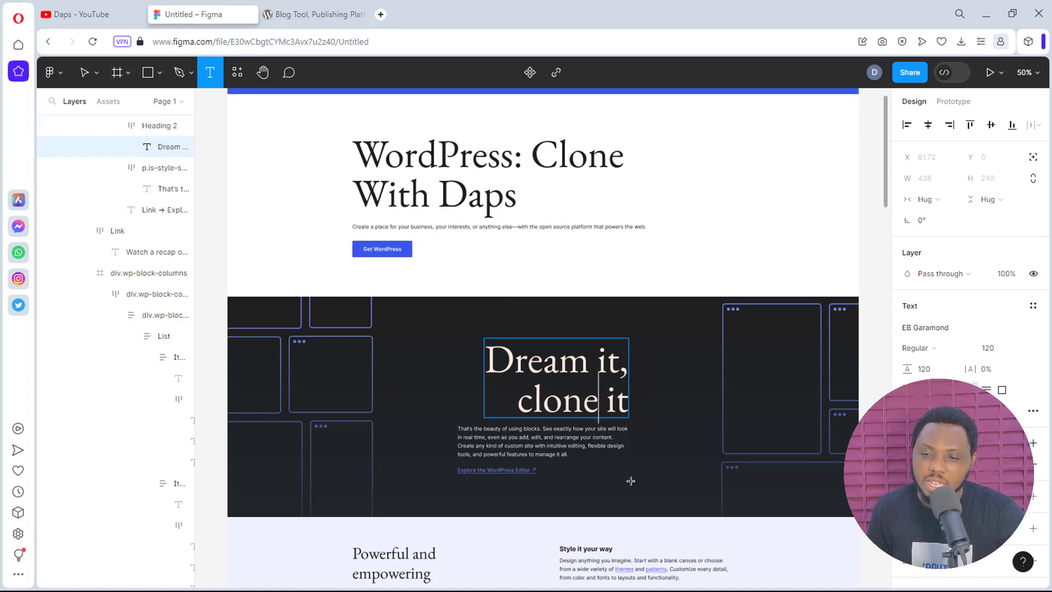
scroll(629, 479, up, 3)
scroll(622, 474, up, 6)
scroll(622, 474, down, 3)
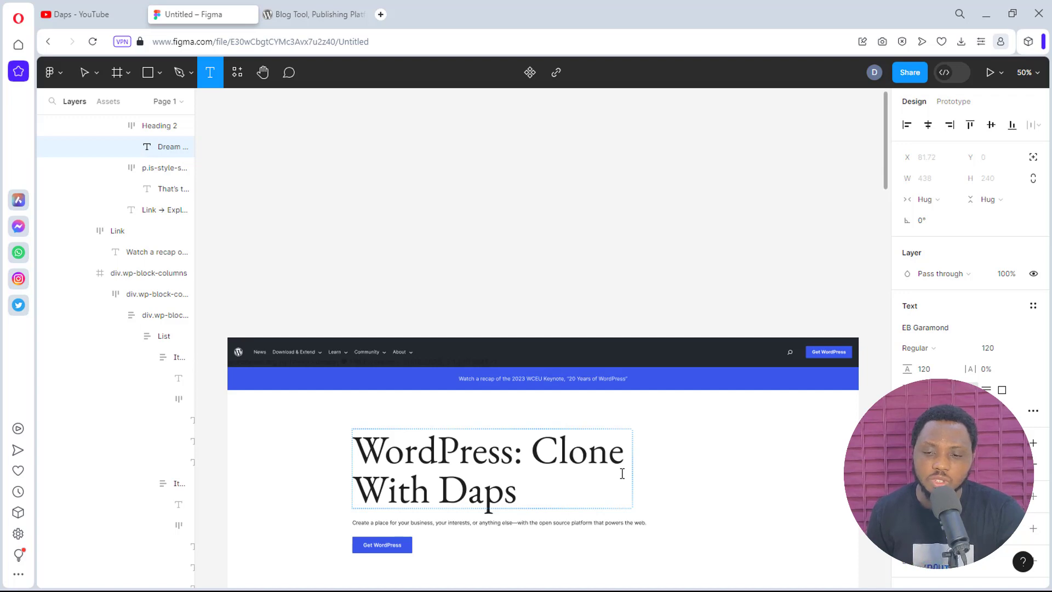
scroll(580, 519, down, 2)
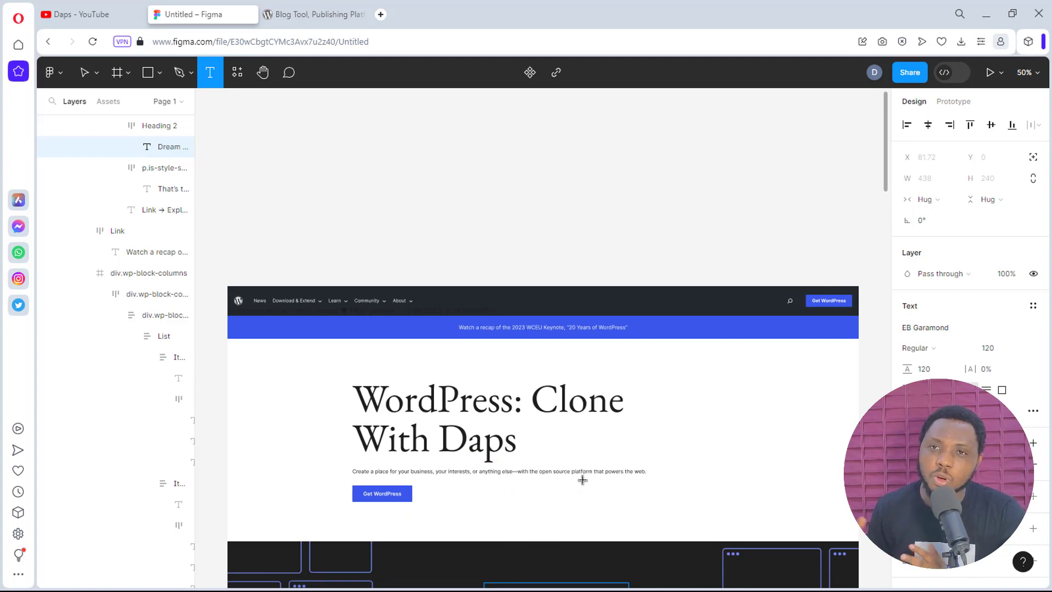
Add a second page to the design file and name it About
click(182, 102)
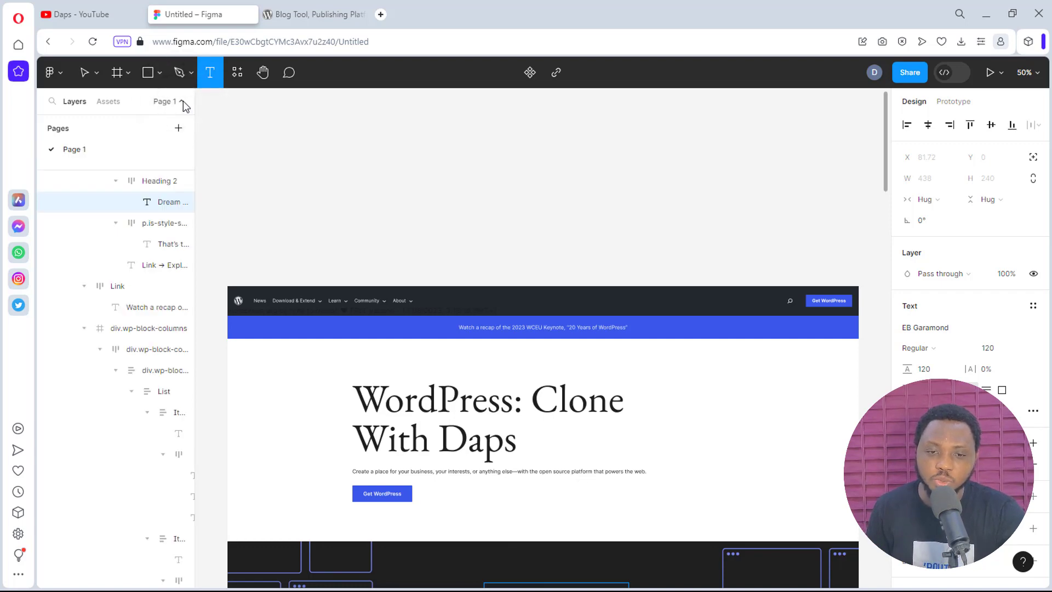
click(177, 132)
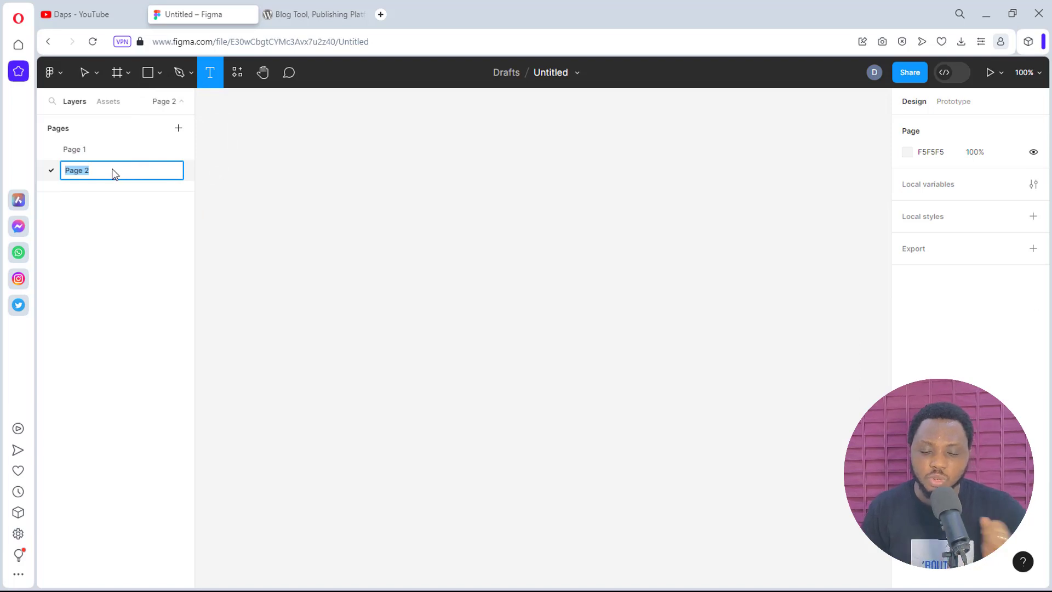
text(About)
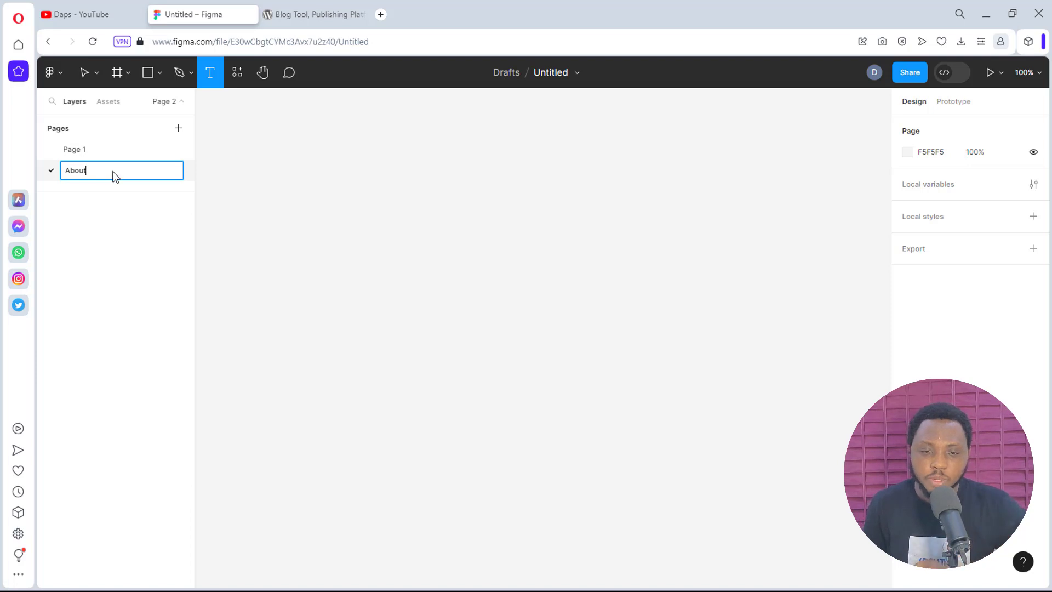
Rename Page 1 as Home, with the imported landing page on it, and return to the empty About page
click(98, 152)
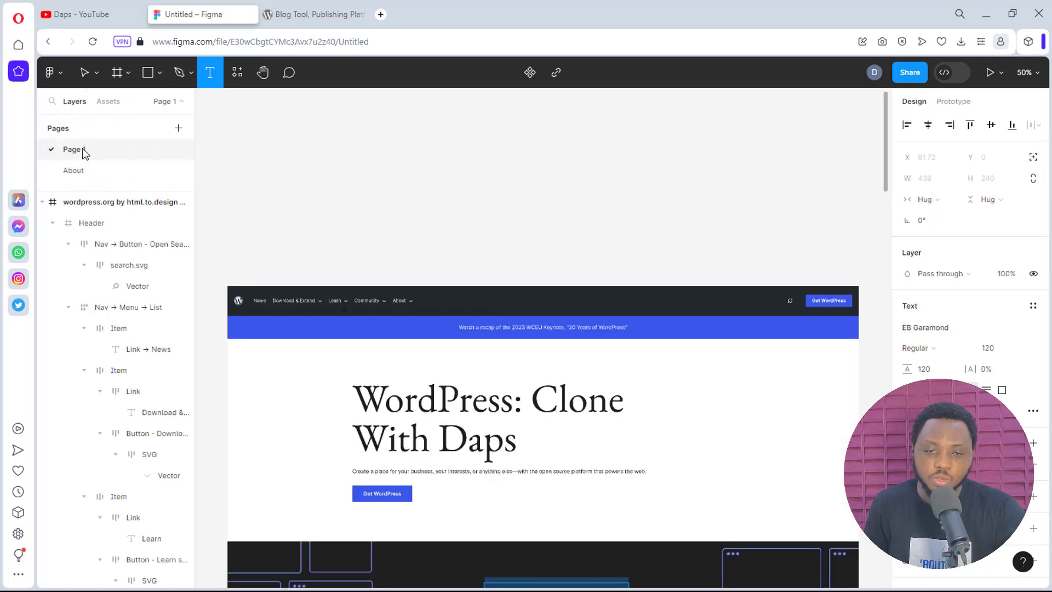
double_click(81, 150)
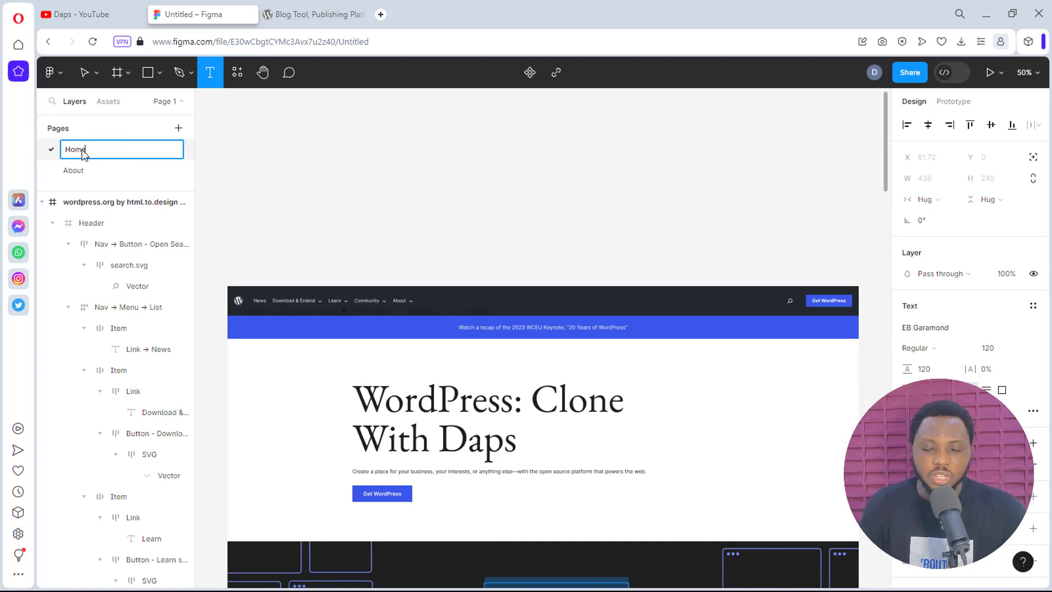
text(Home)
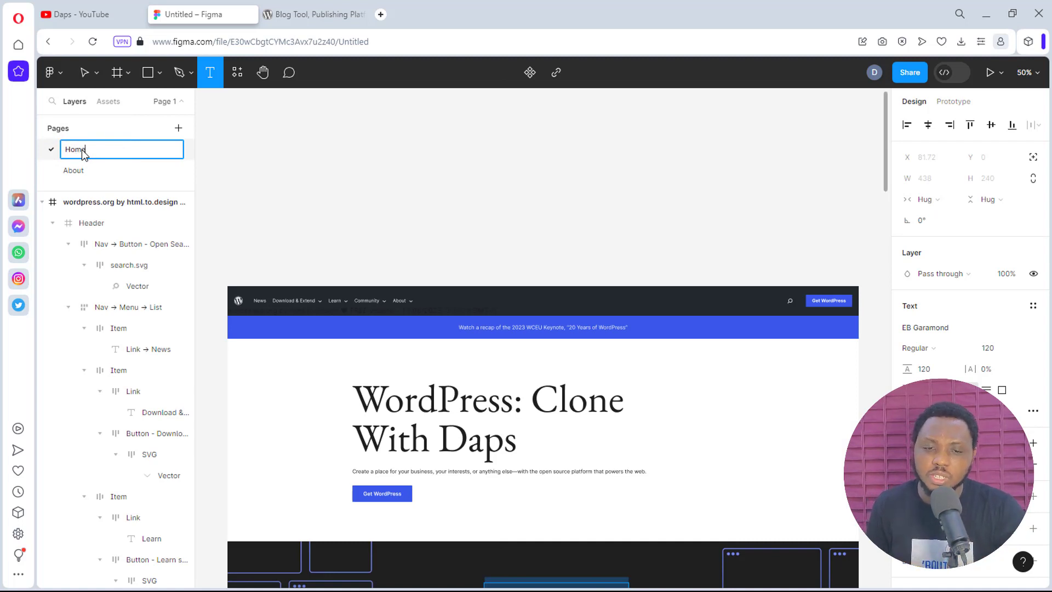
click(77, 173)
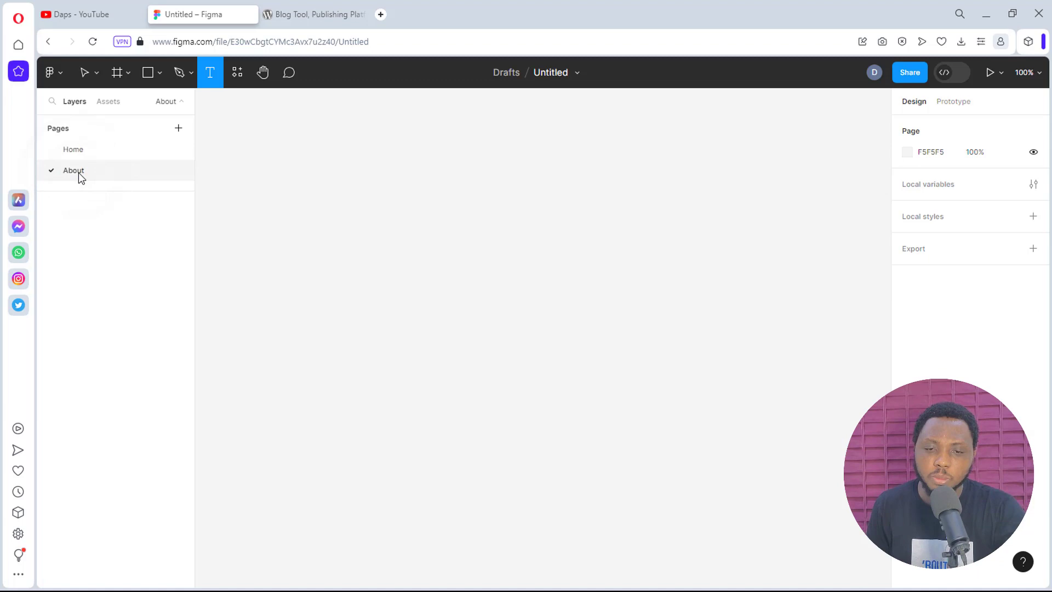
Switch to the WordPress site in the browser, open its About WordPress page and copy the address wordpress.org/about/
click(315, 14)
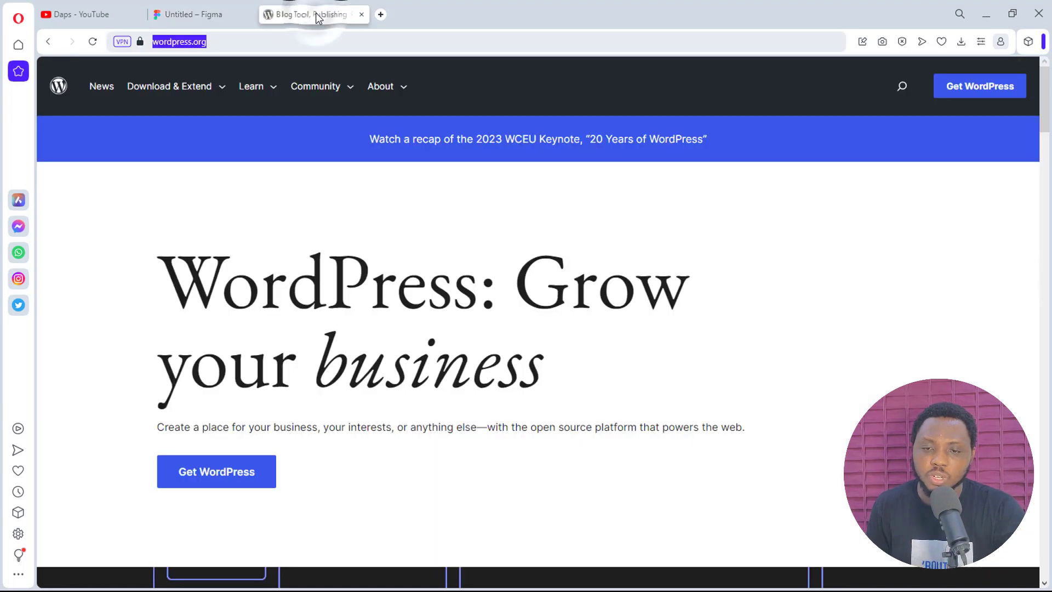
mouse_move(393, 101)
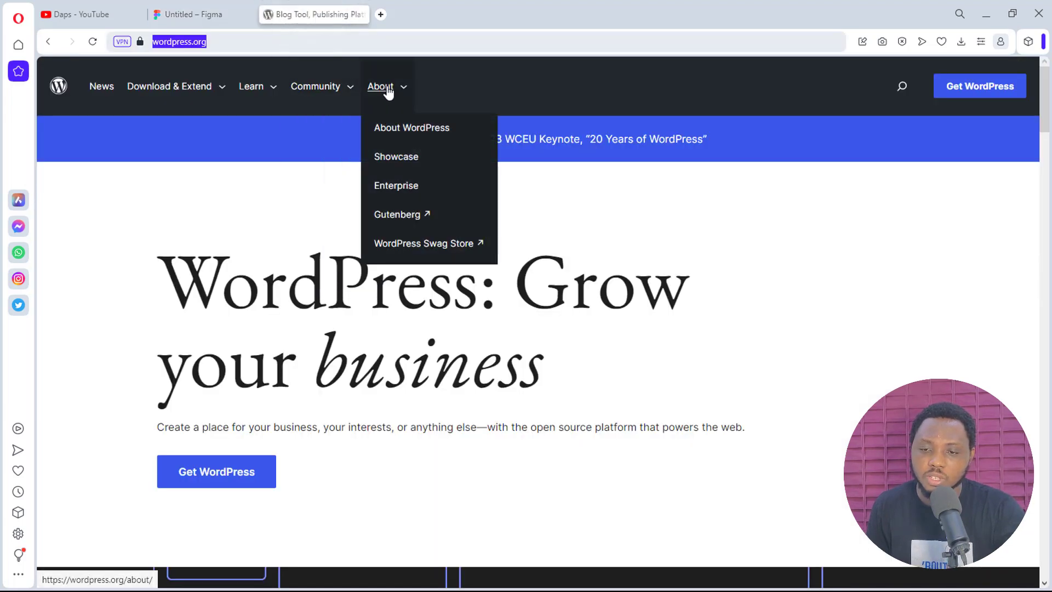
click(394, 128)
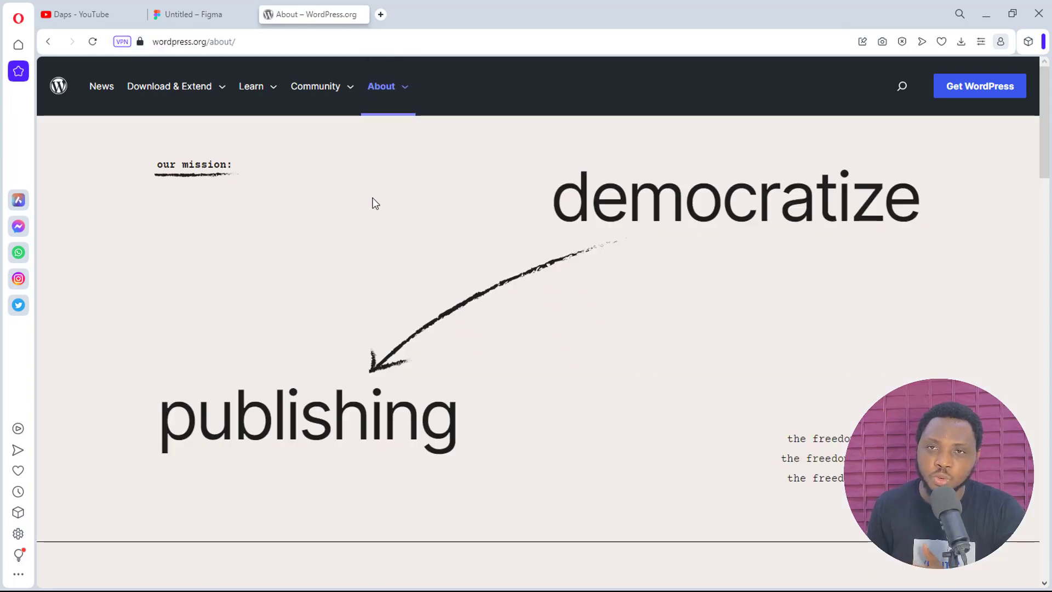
mouse_move(294, 73)
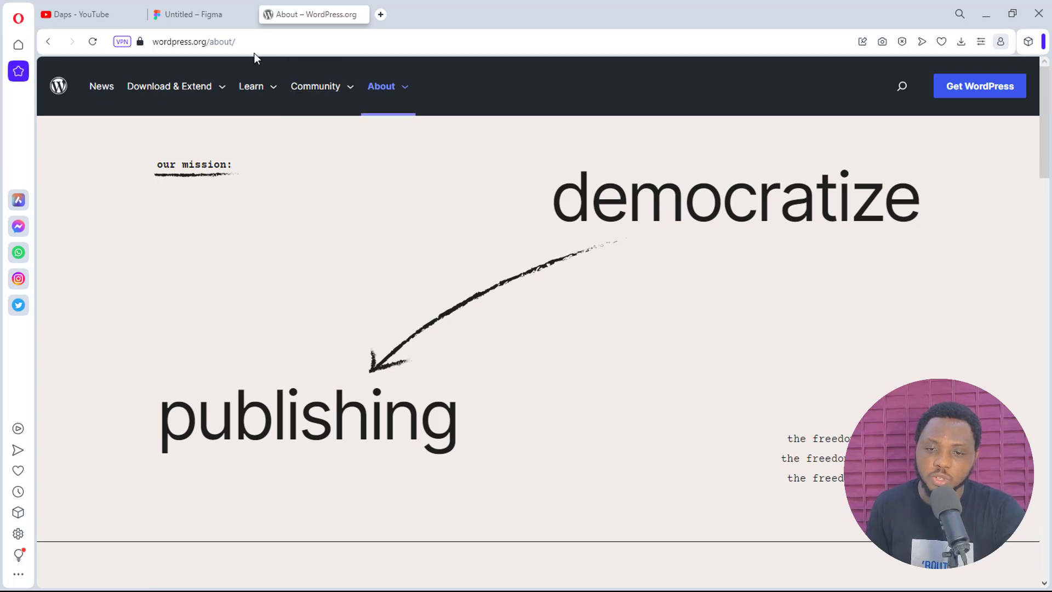
click(230, 41)
right_click(189, 44)
click(226, 99)
mouse_move(225, 101)
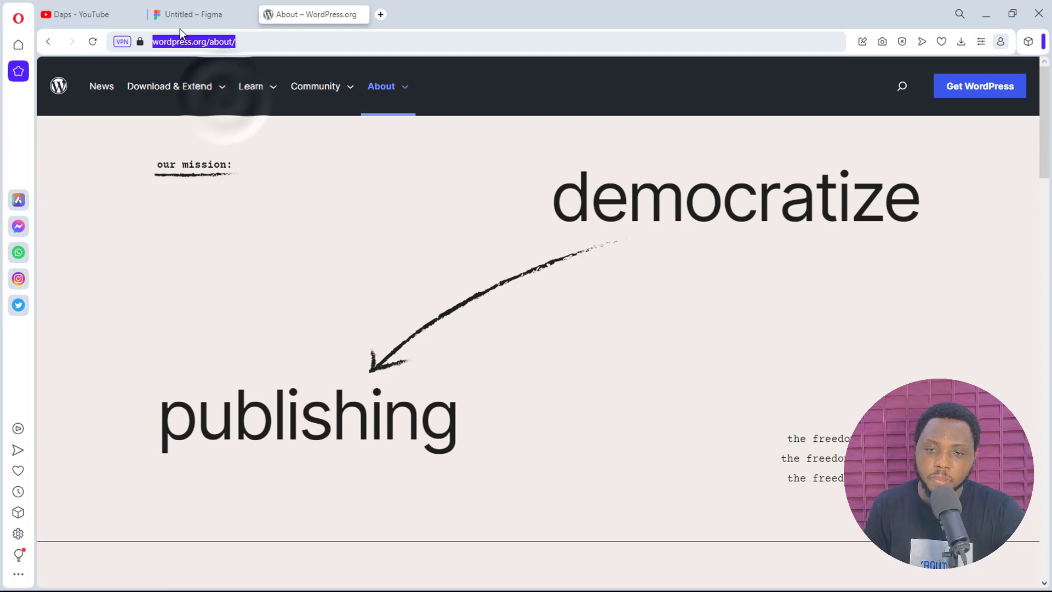
click(186, 15)
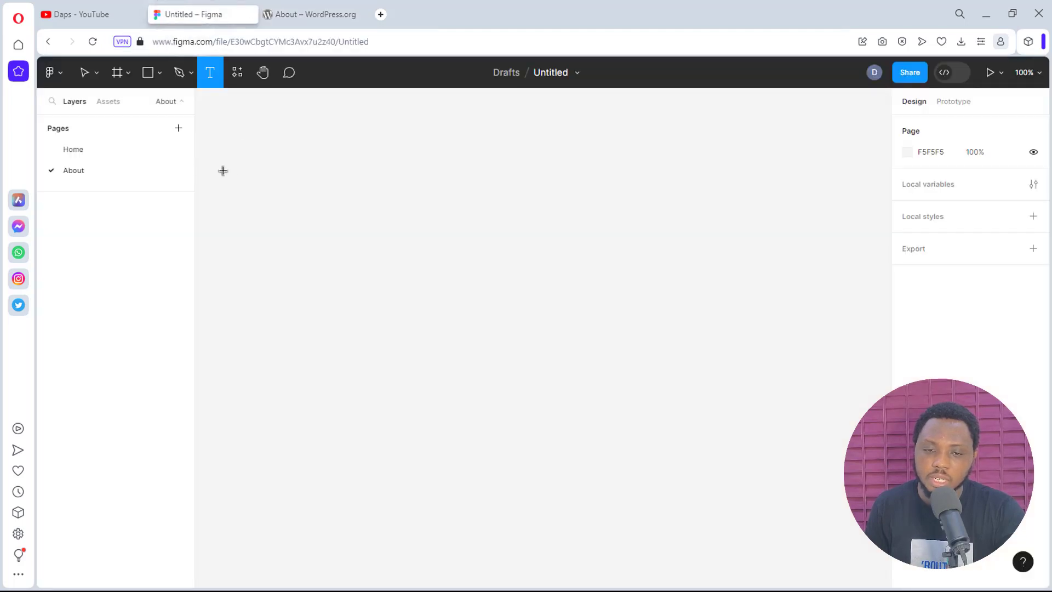
click(58, 72)
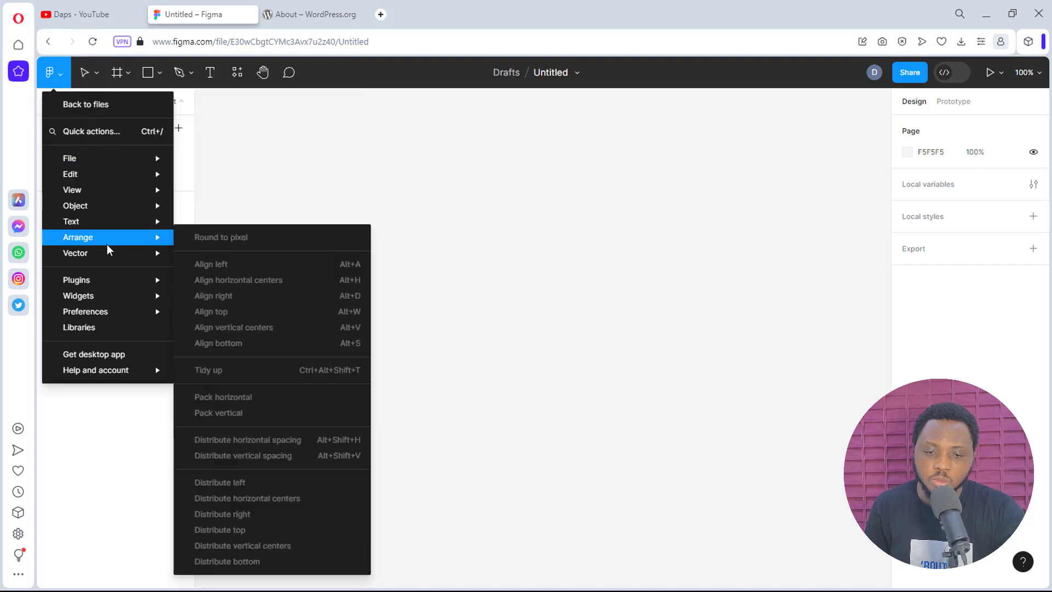
mouse_move(146, 284)
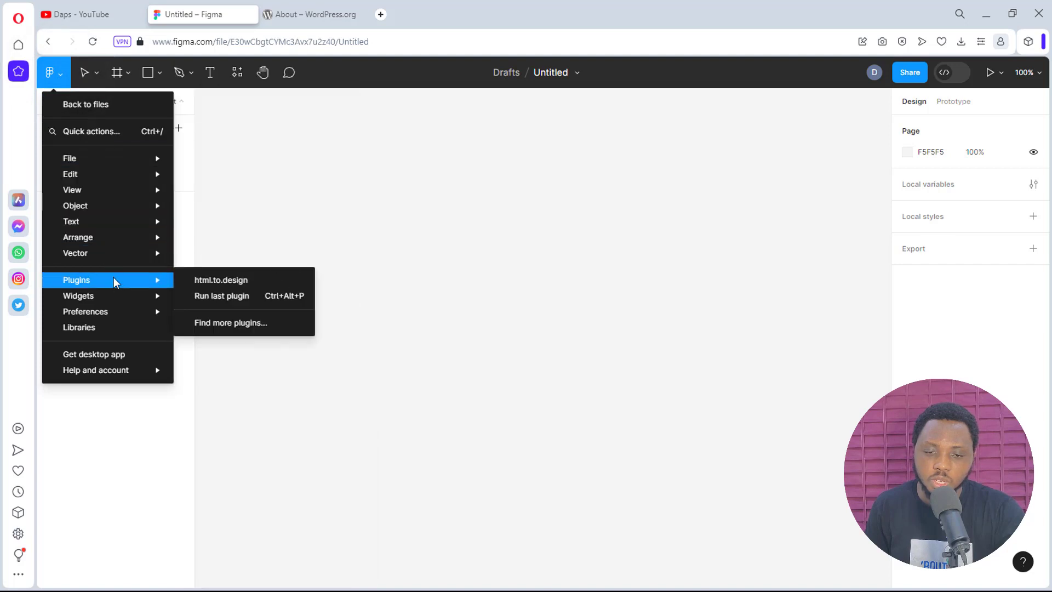
click(215, 284)
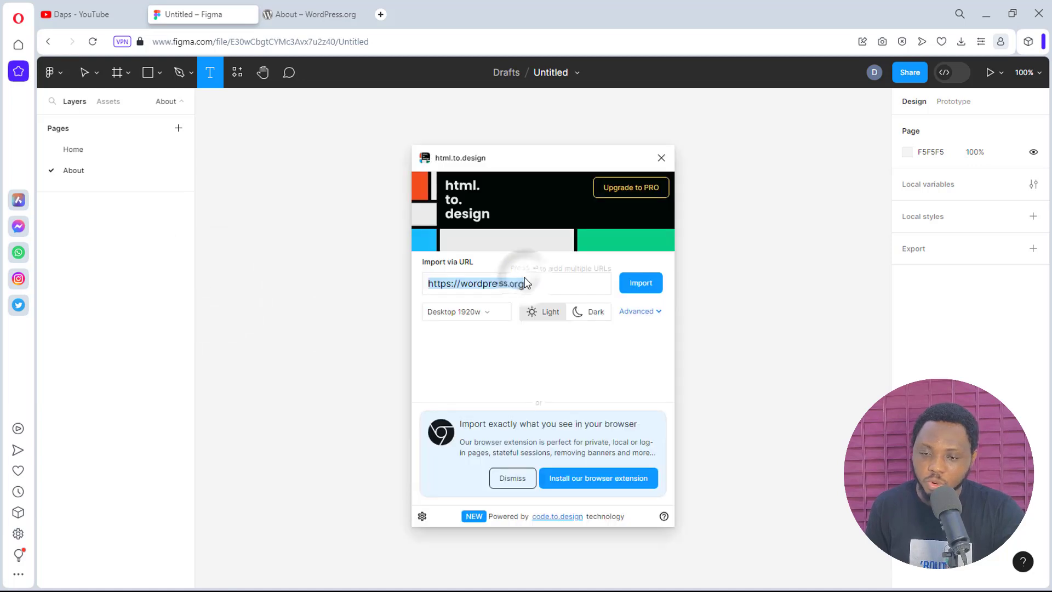
key(ctrl+v)
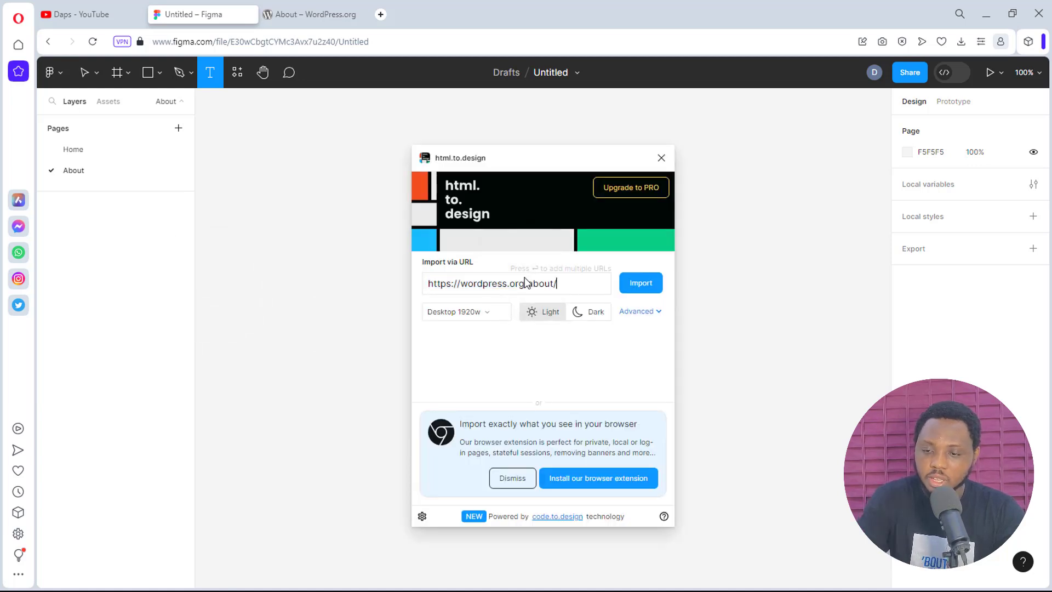
click(633, 281)
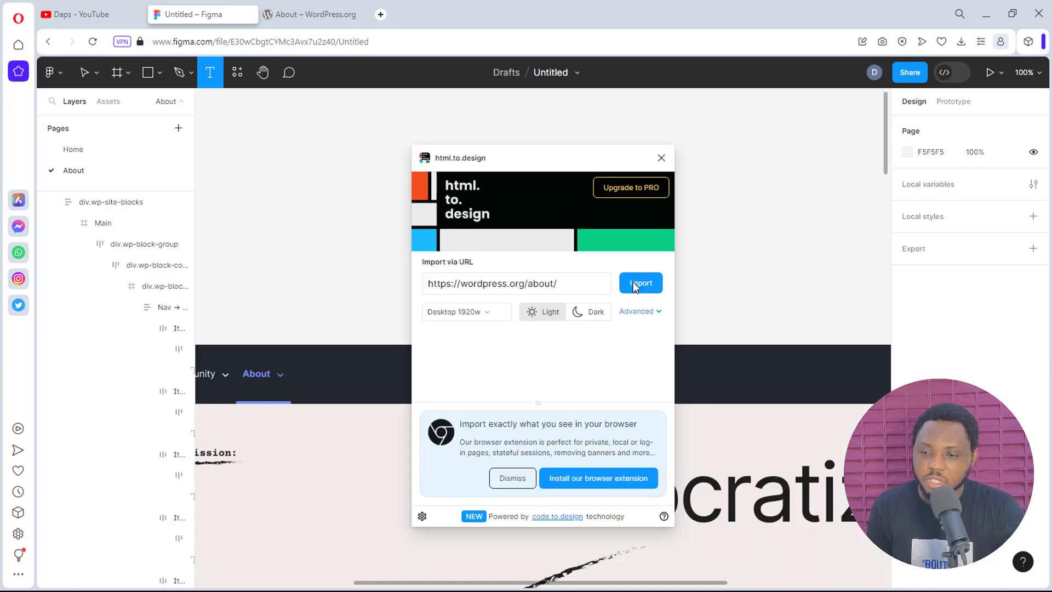
click(661, 157)
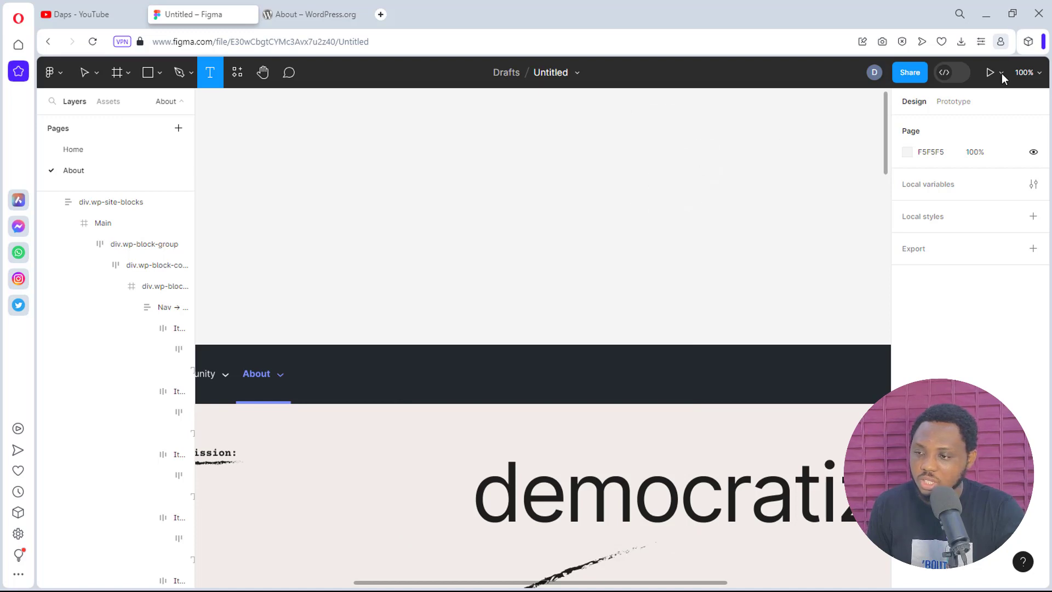
Zoom the canvas to 50% and examine the imported About design from its header through the four freedoms section and below
click(1025, 72)
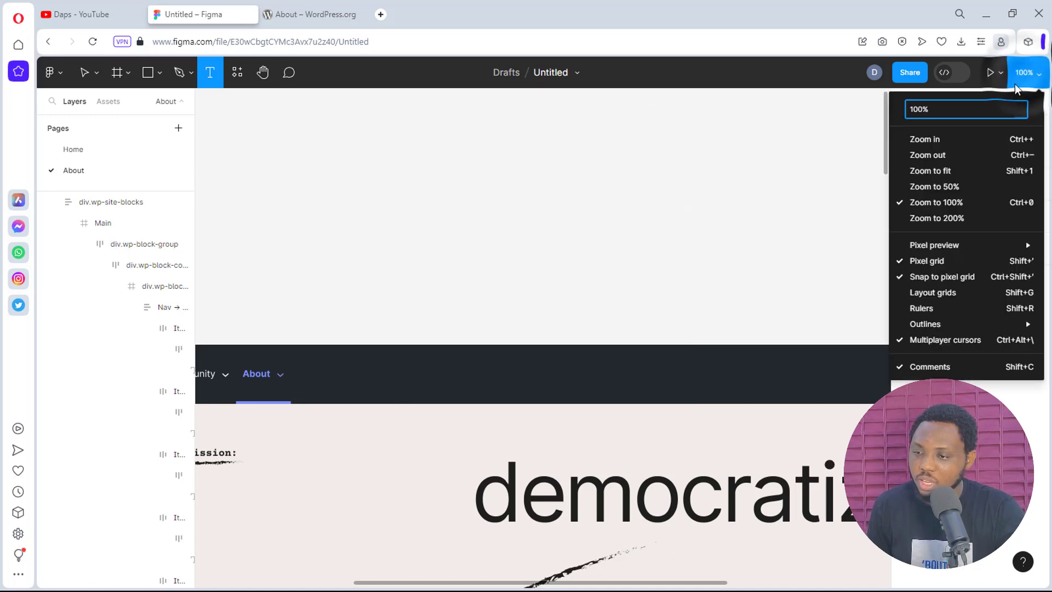
click(951, 186)
scroll(641, 280, down, 1)
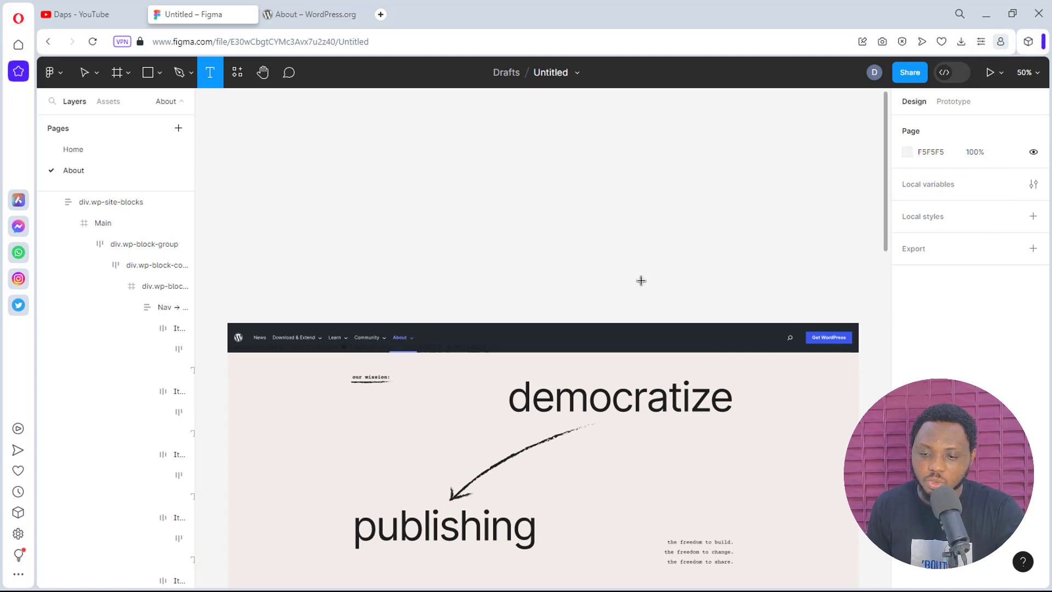
scroll(641, 281, down, 8)
scroll(641, 289, down, 7)
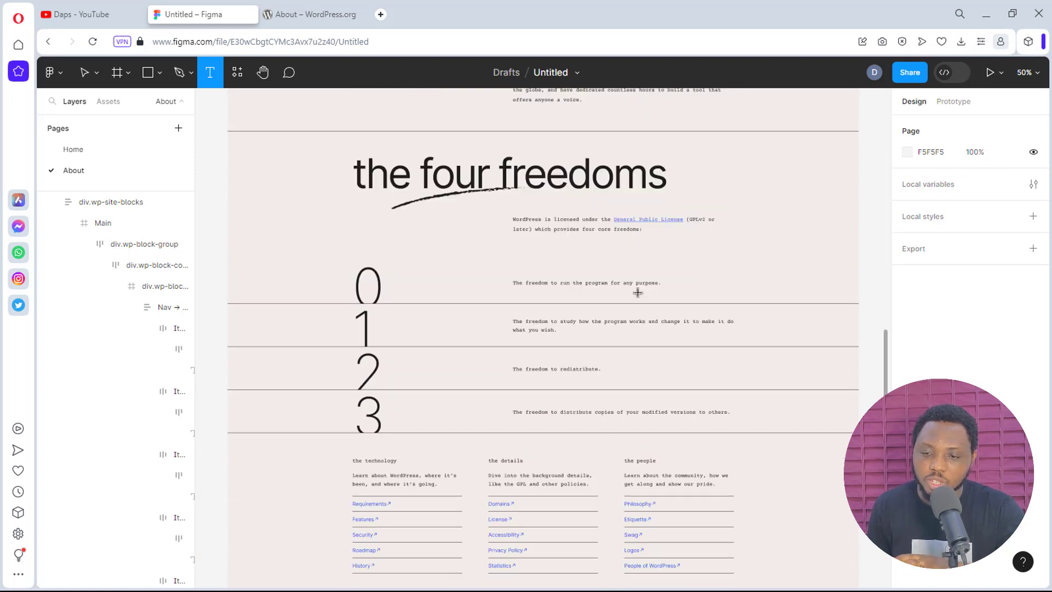
scroll(638, 293, down, 4)
scroll(638, 293, up, 10)
scroll(639, 296, up, 6)
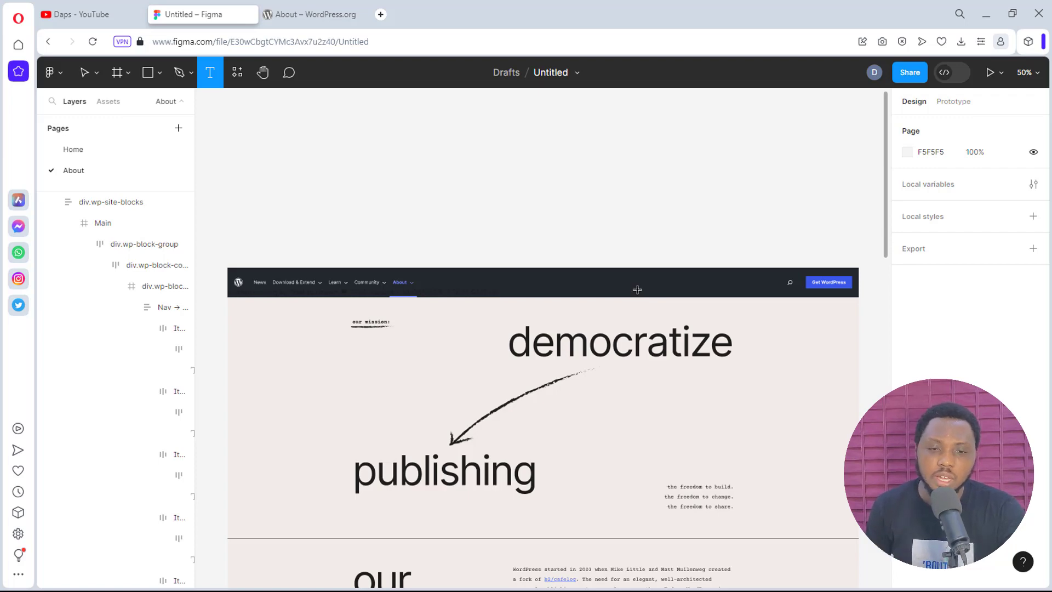
Search the community plugins for "figma to wordpress" and pick out the Figma to WordPress plugin by Yotako
click(57, 73)
mouse_move(115, 287)
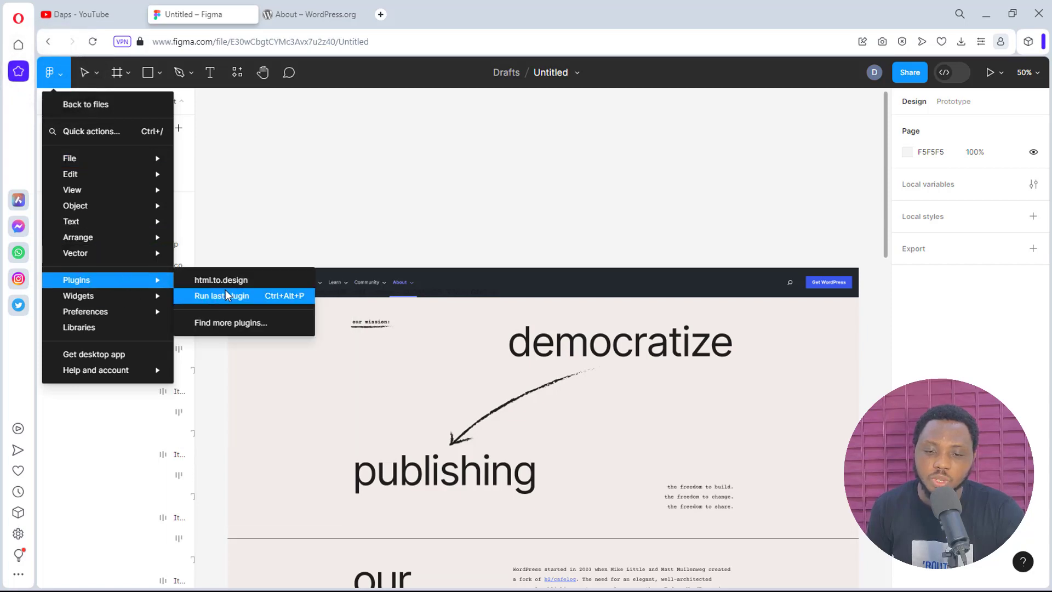
click(233, 323)
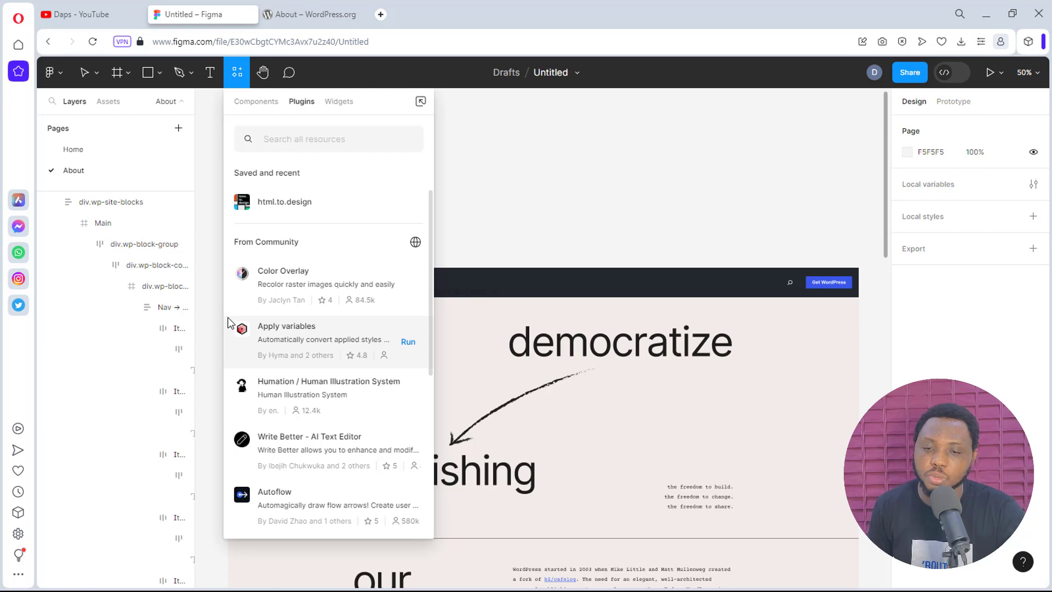
text(figma to wordpress)
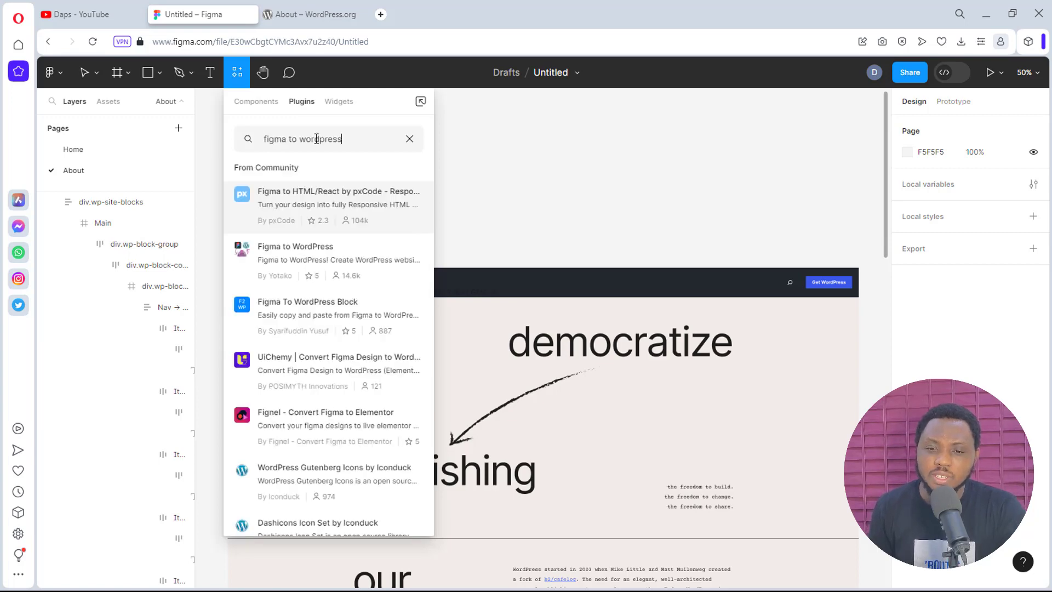
mouse_move(289, 262)
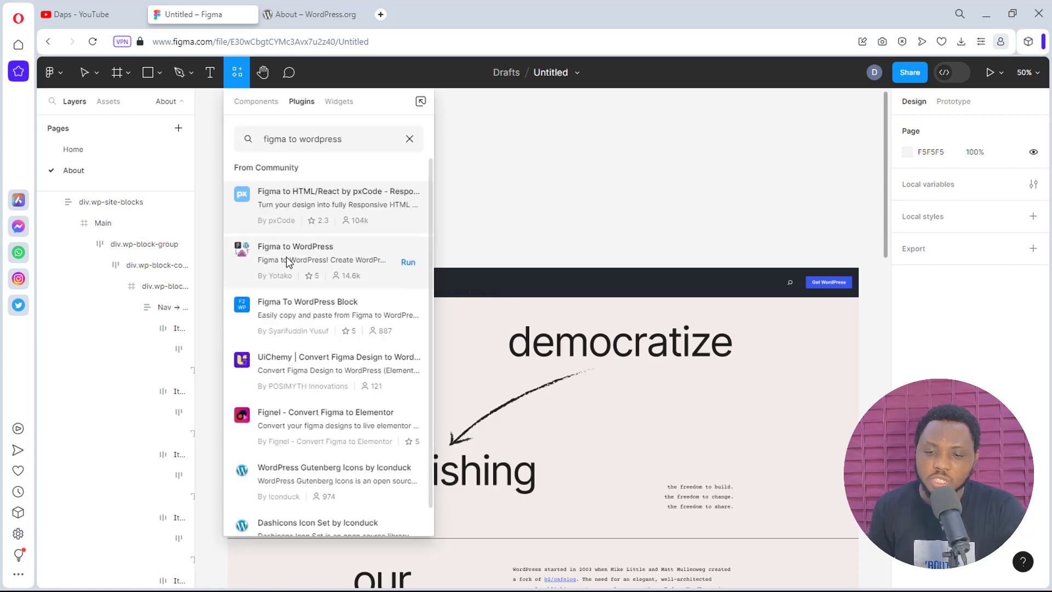
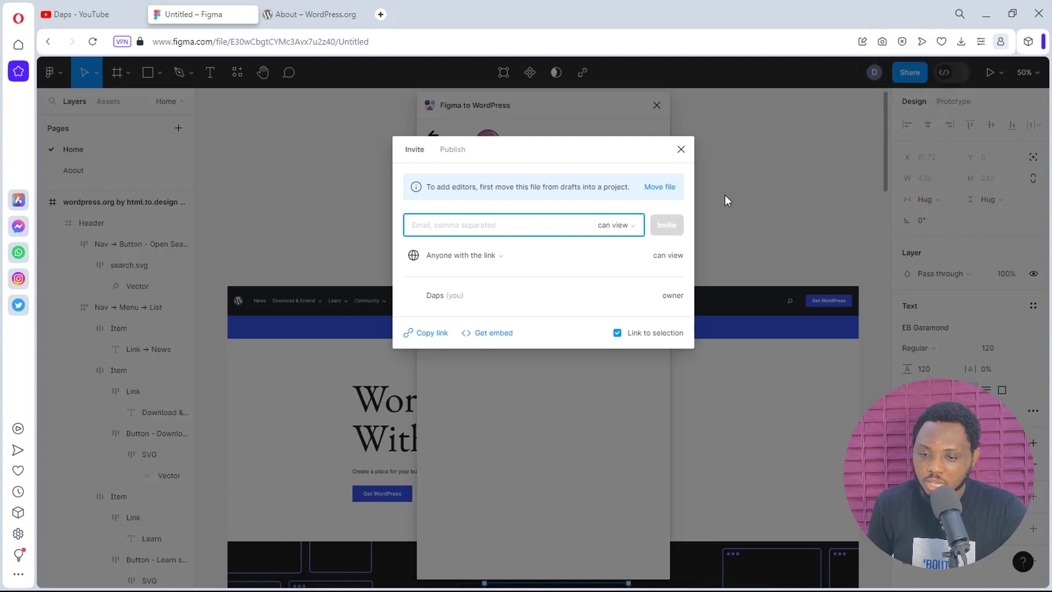
Copy the design file's share link and submit it as the Figma URL in the Yotako plugin to create the website
click(429, 336)
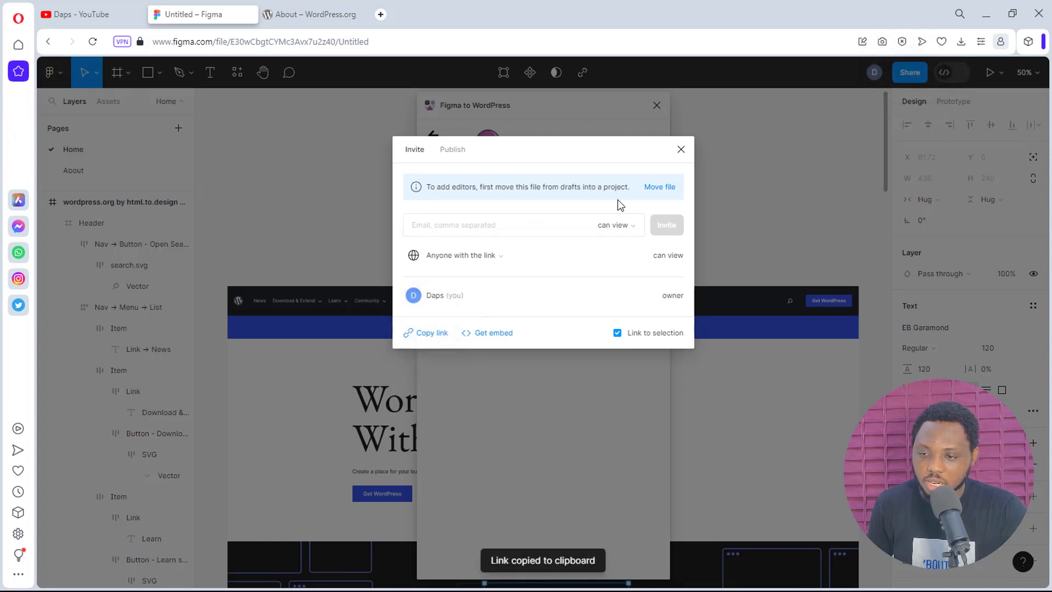
click(681, 150)
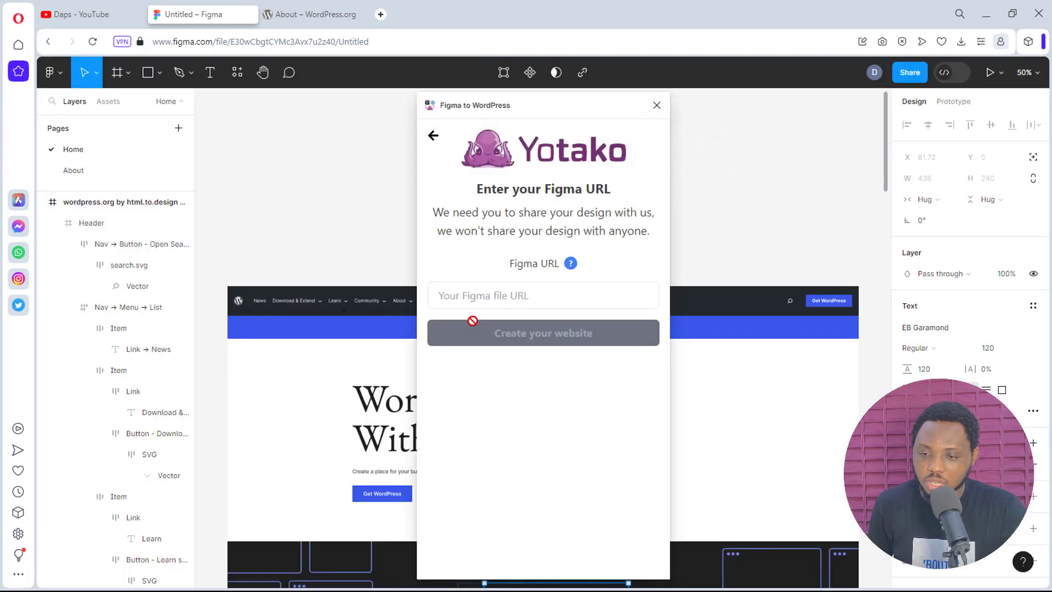
click(468, 296)
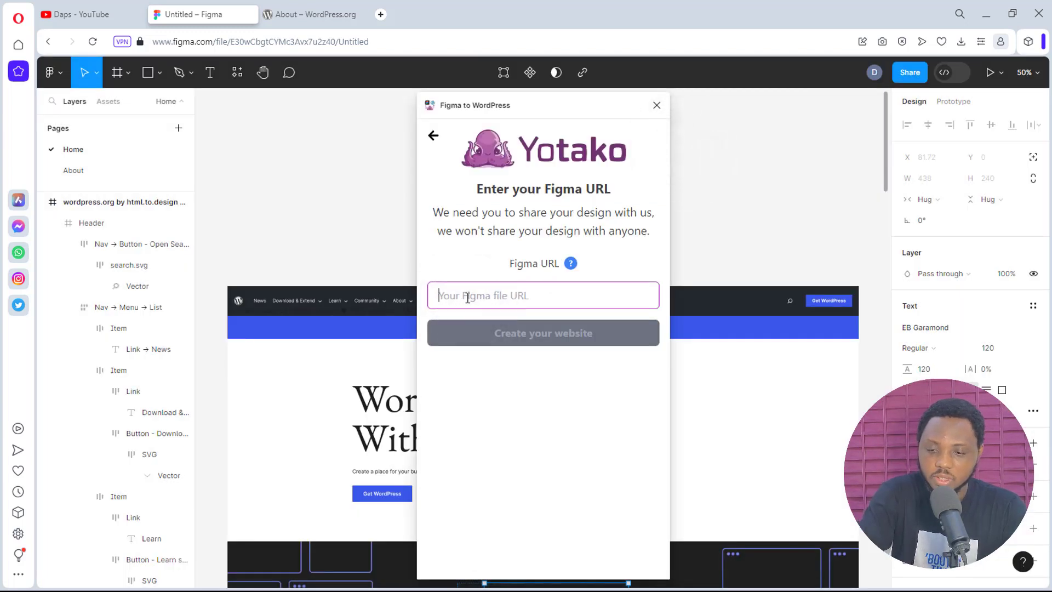
key(ctrl+v)
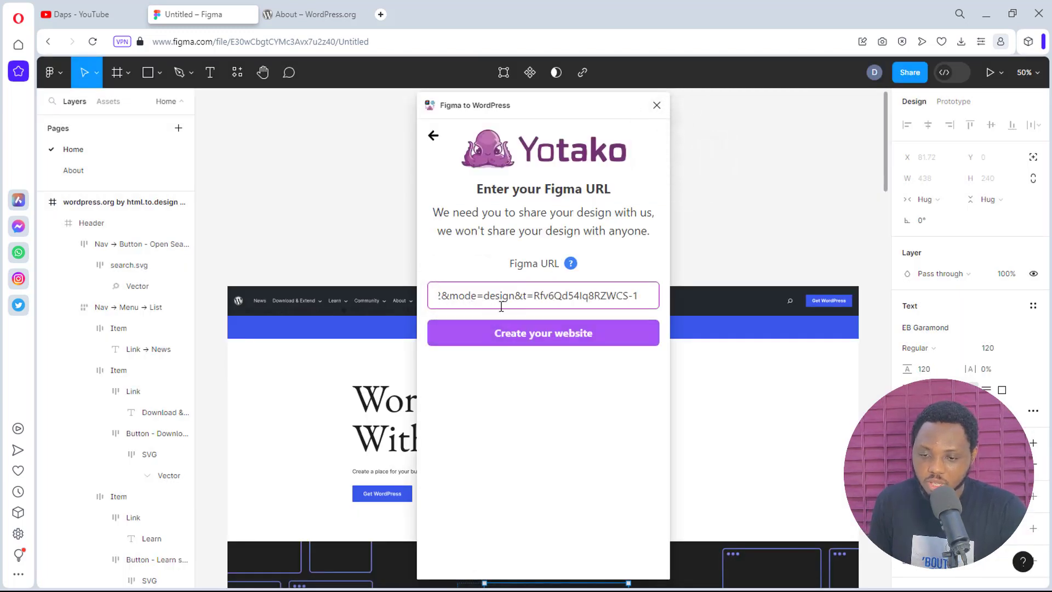
click(512, 343)
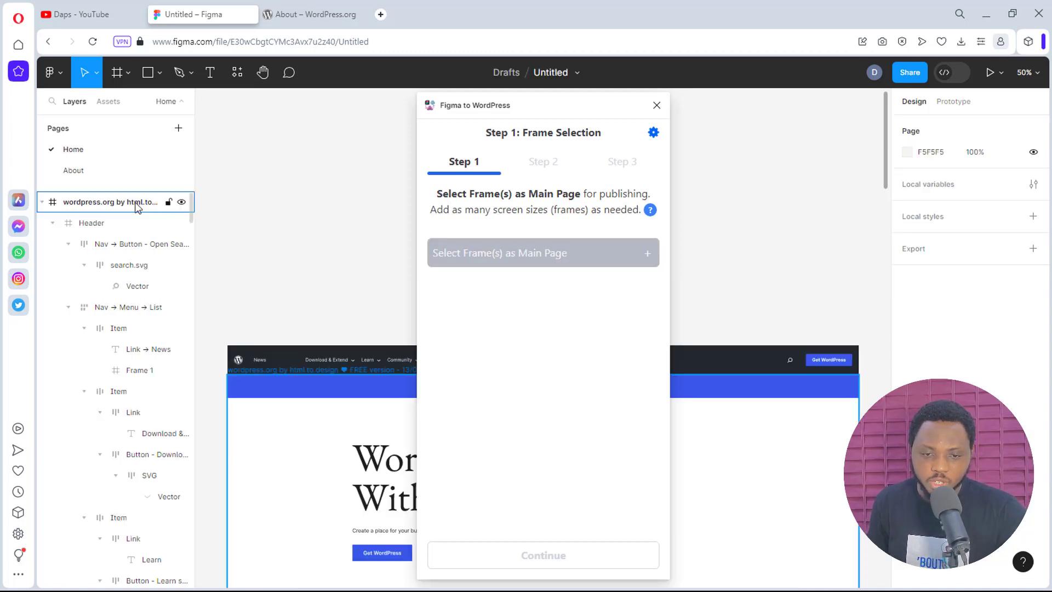
Rename the Home page's top-level frame as Frame 1 and add it to the plugin as the main page
double_click(135, 201)
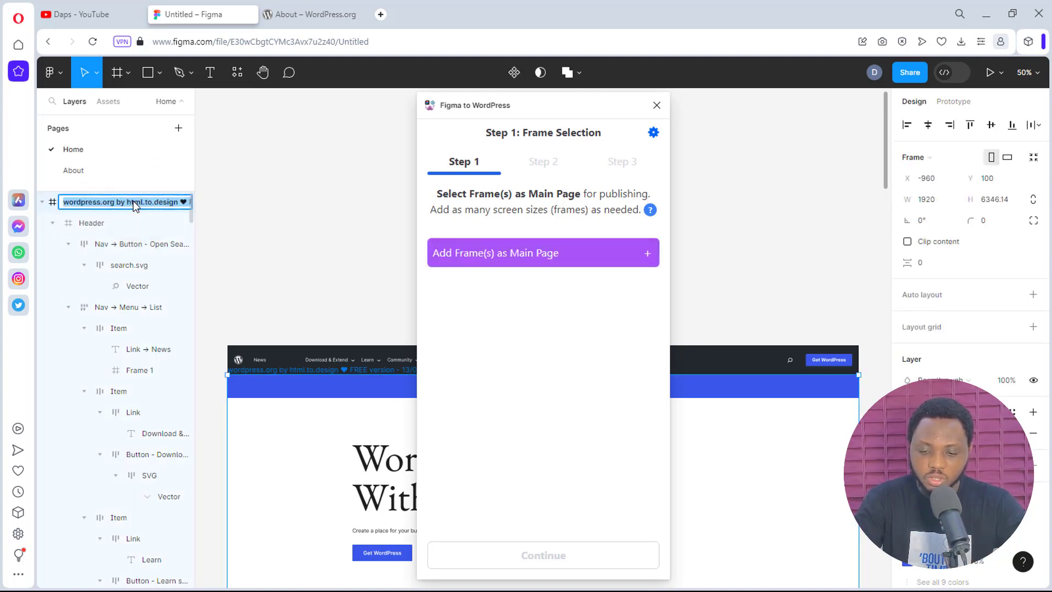
text(Fra)
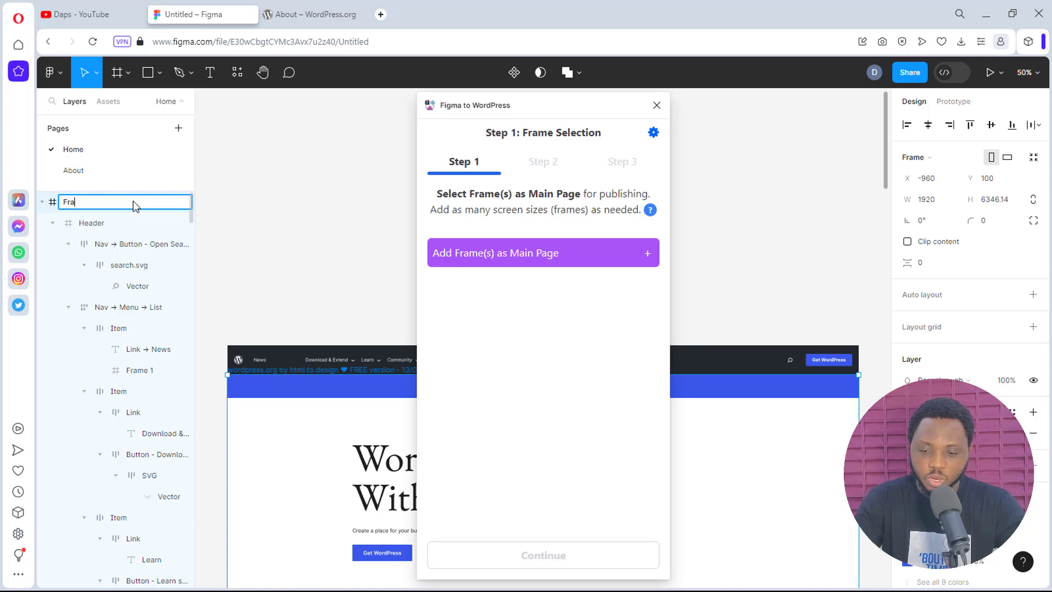
text(me 1)
key(Return)
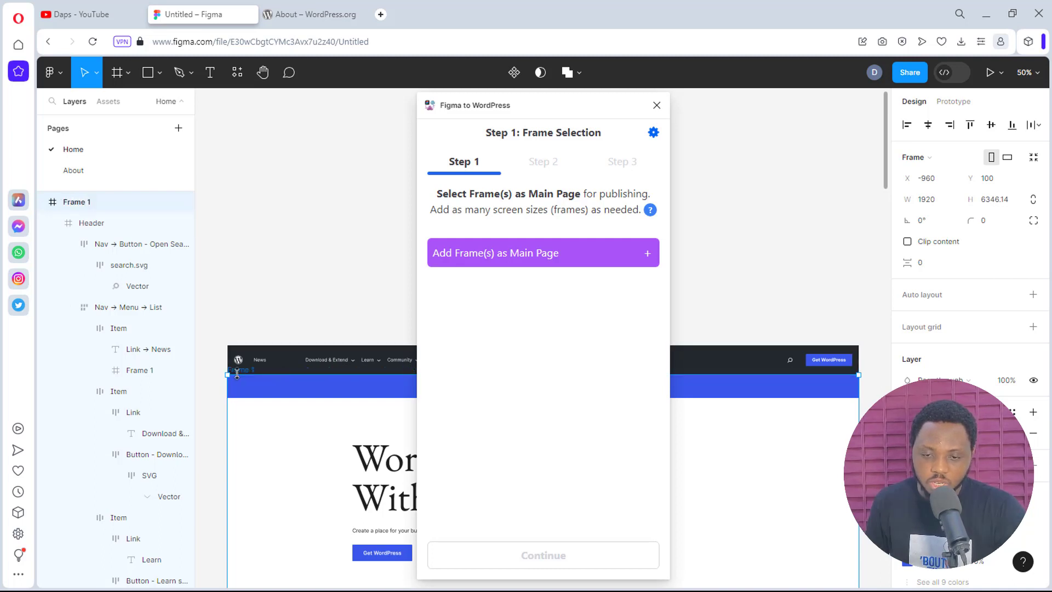
click(76, 200)
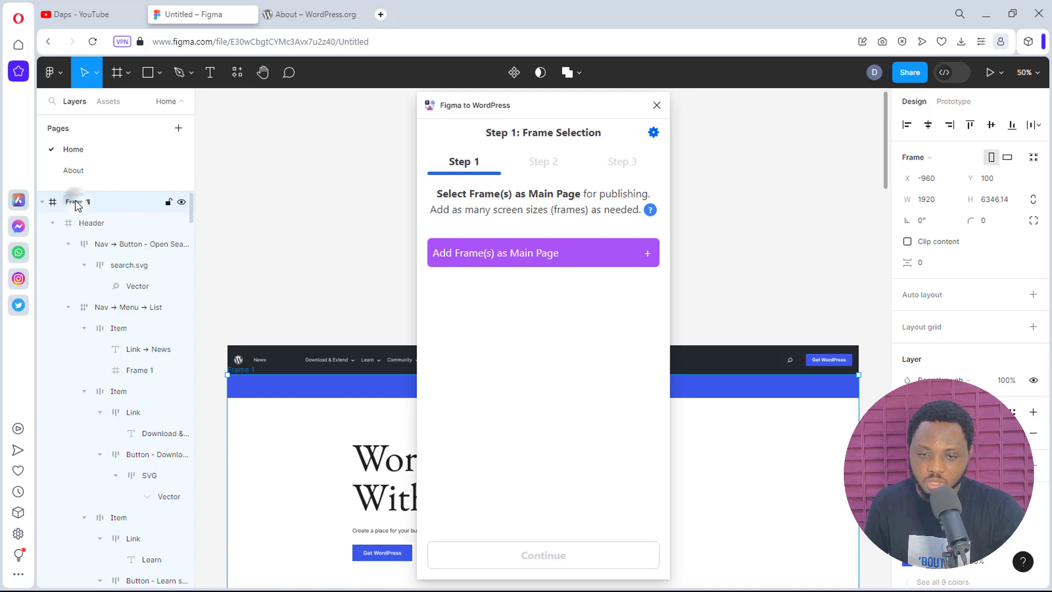
click(481, 256)
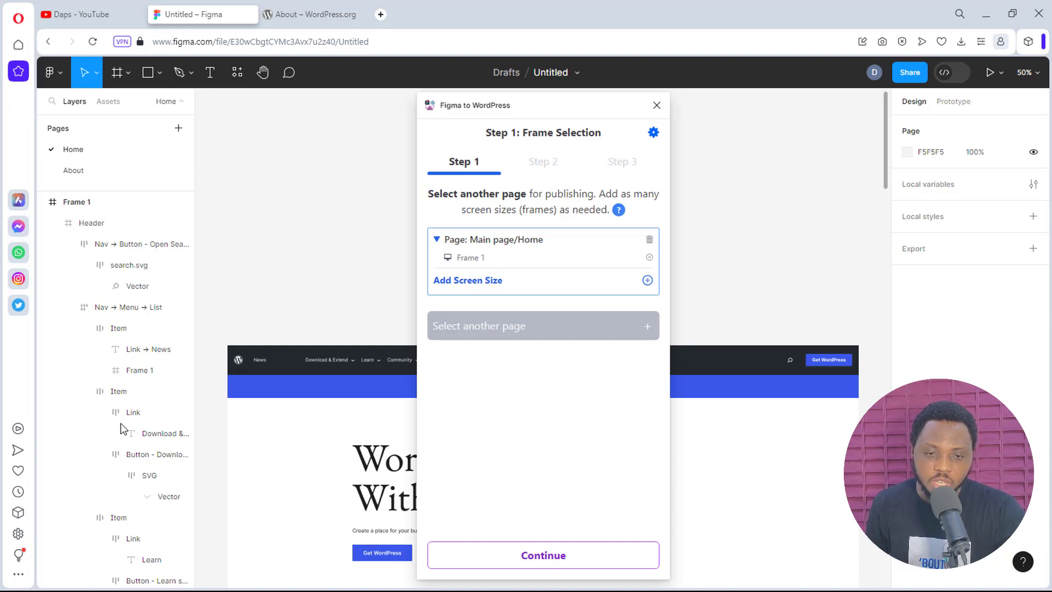
Rename the About page's top-level frame as About and add it to the plugin as another page of type Normal page
click(75, 171)
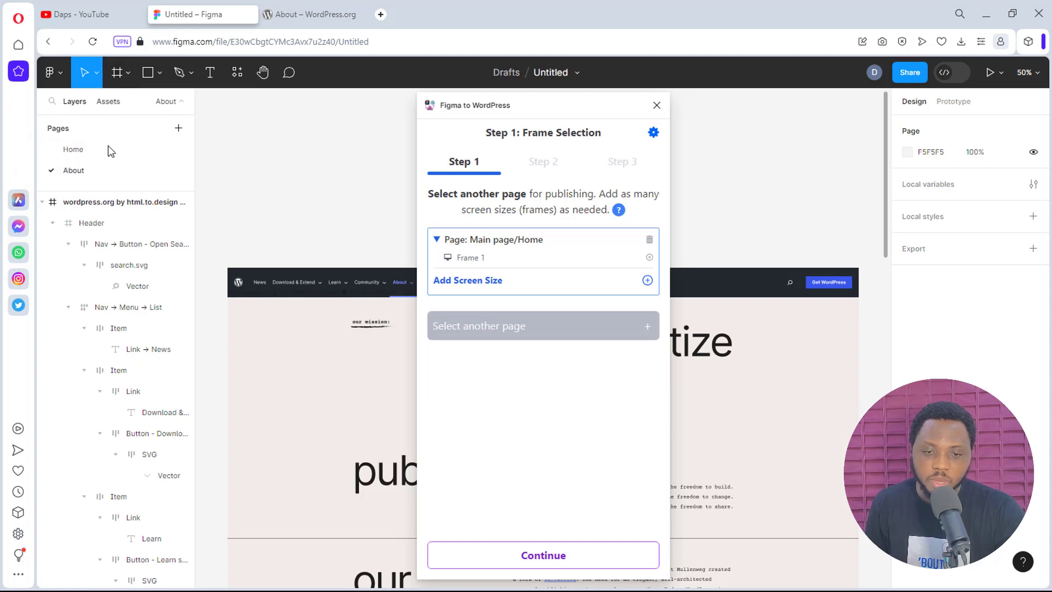
double_click(91, 203)
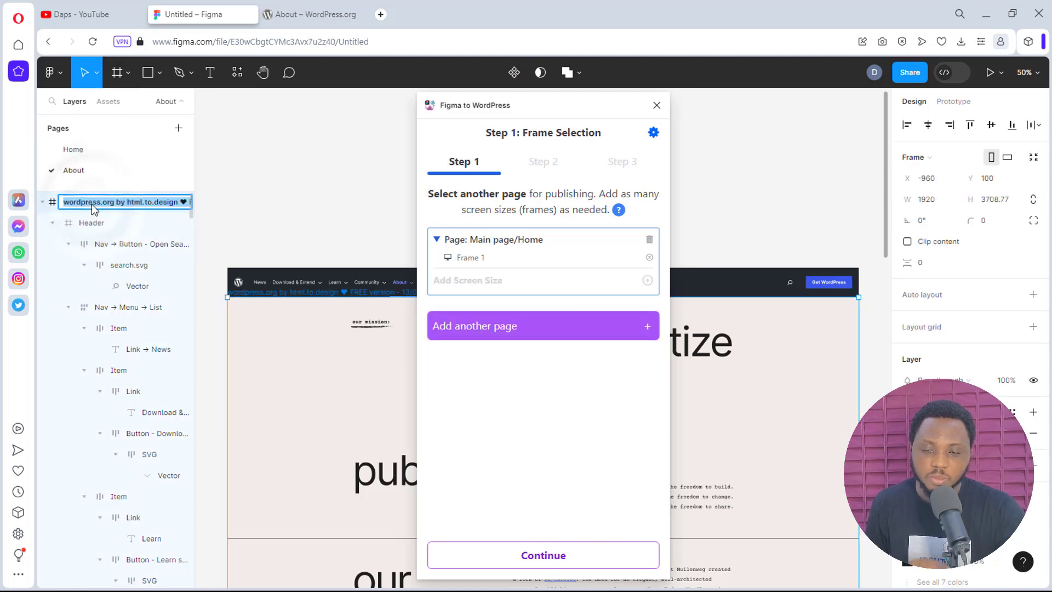
text(A)
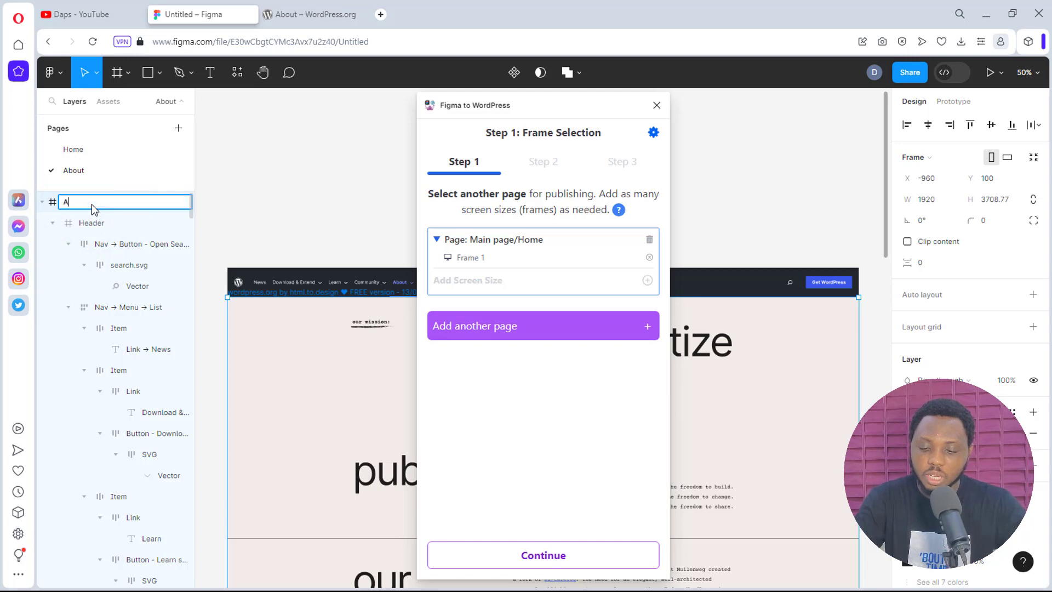
text(bout)
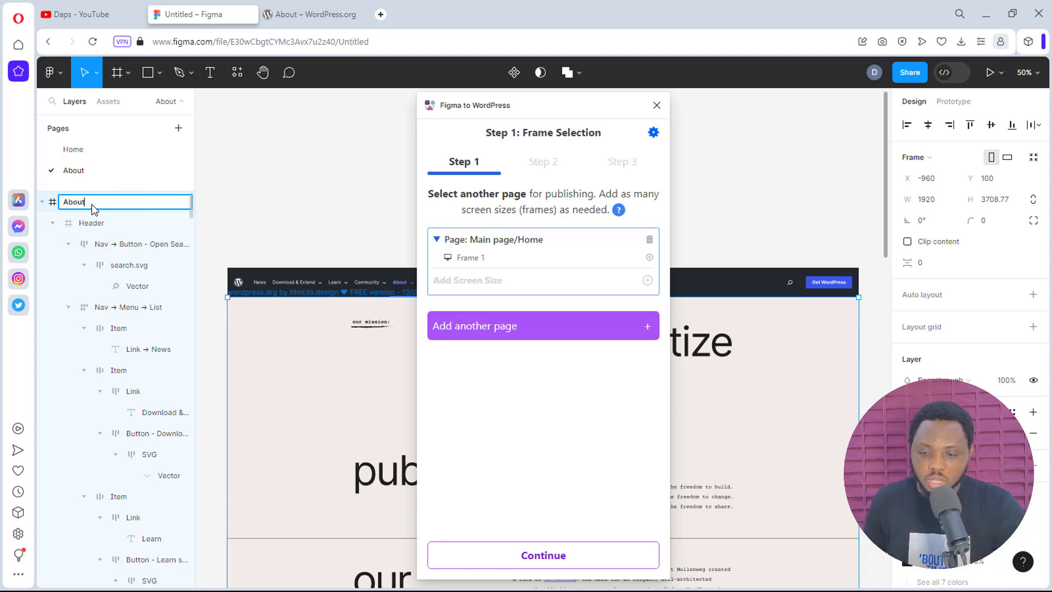
key(Return)
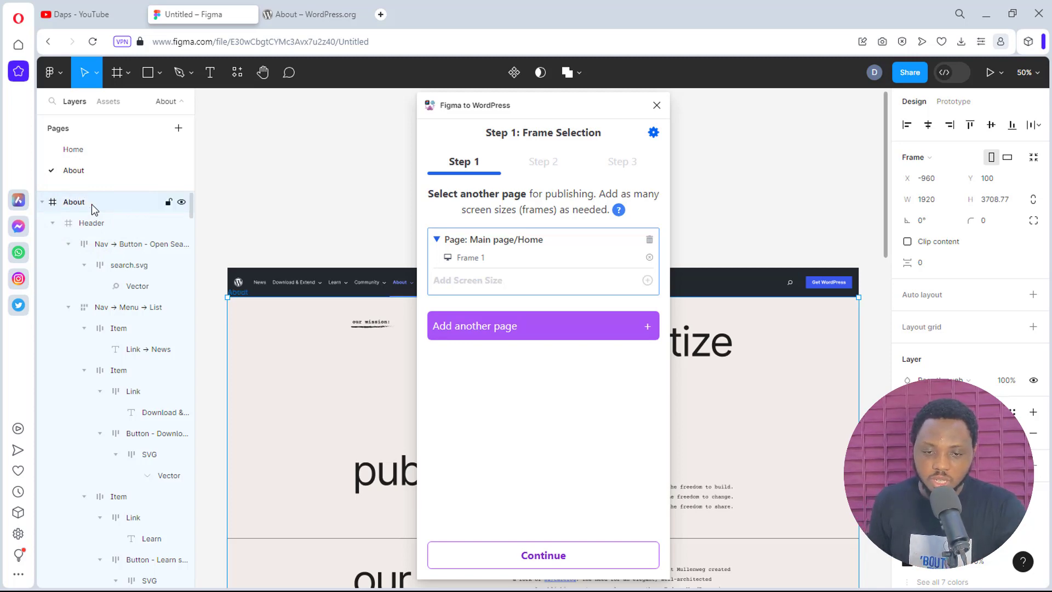
click(490, 331)
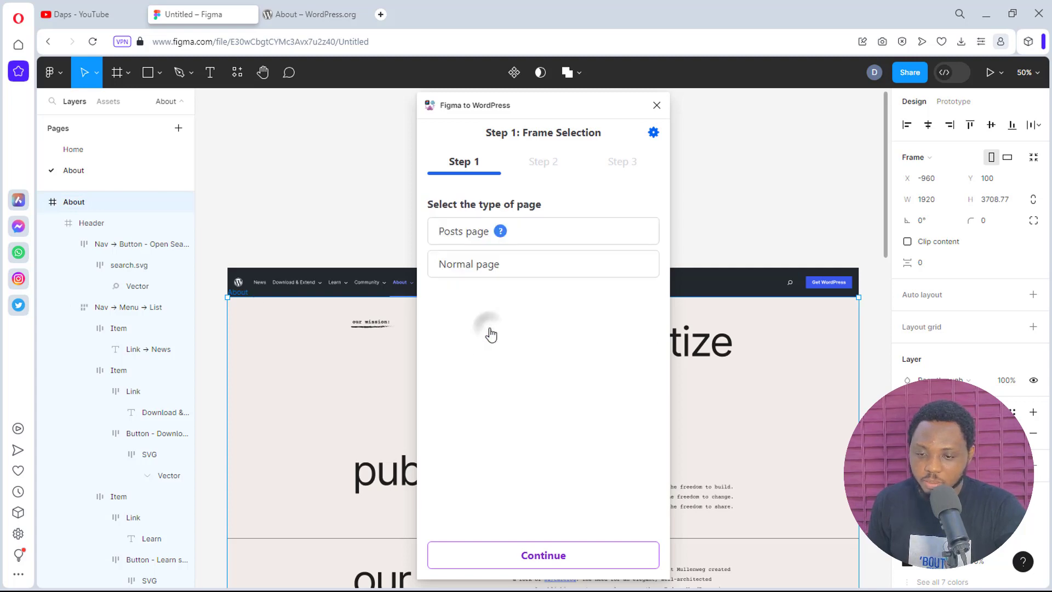
click(484, 265)
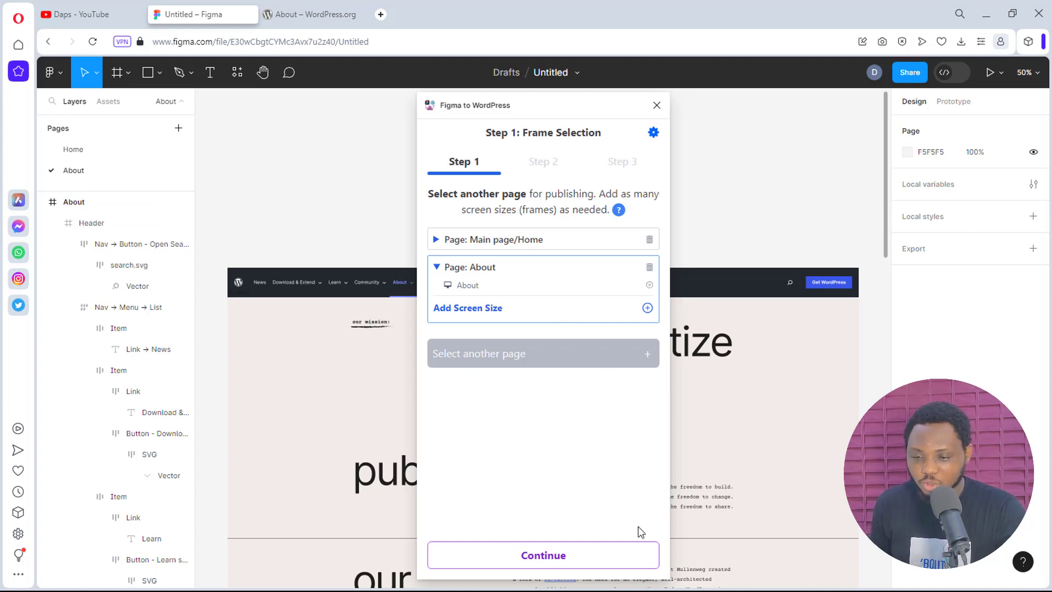
Finish the frame selection, analyse the design with the Yotako AI Assistant and proceed to Step 2
click(572, 561)
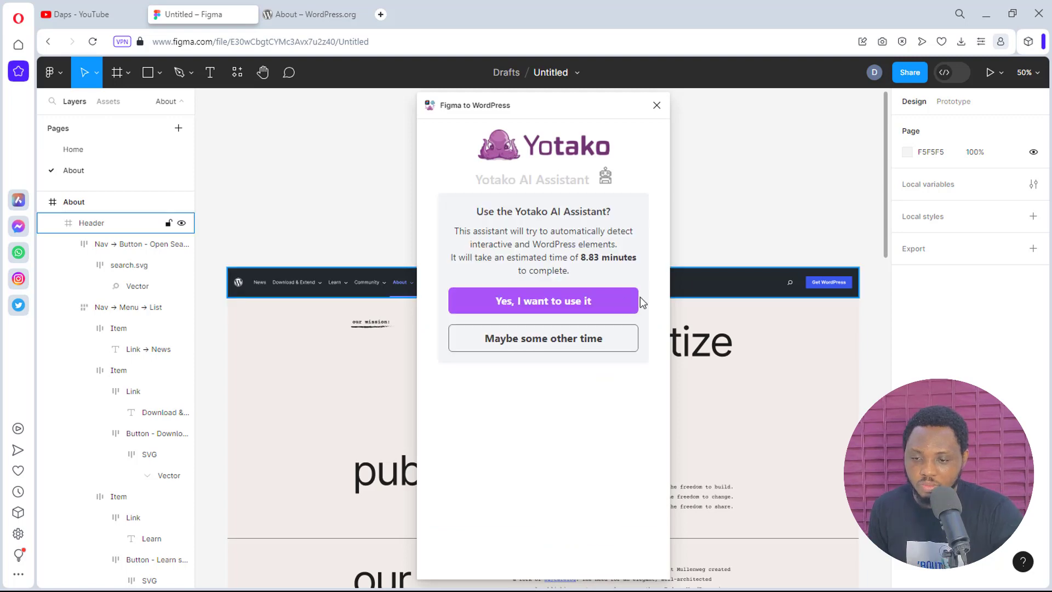
click(594, 300)
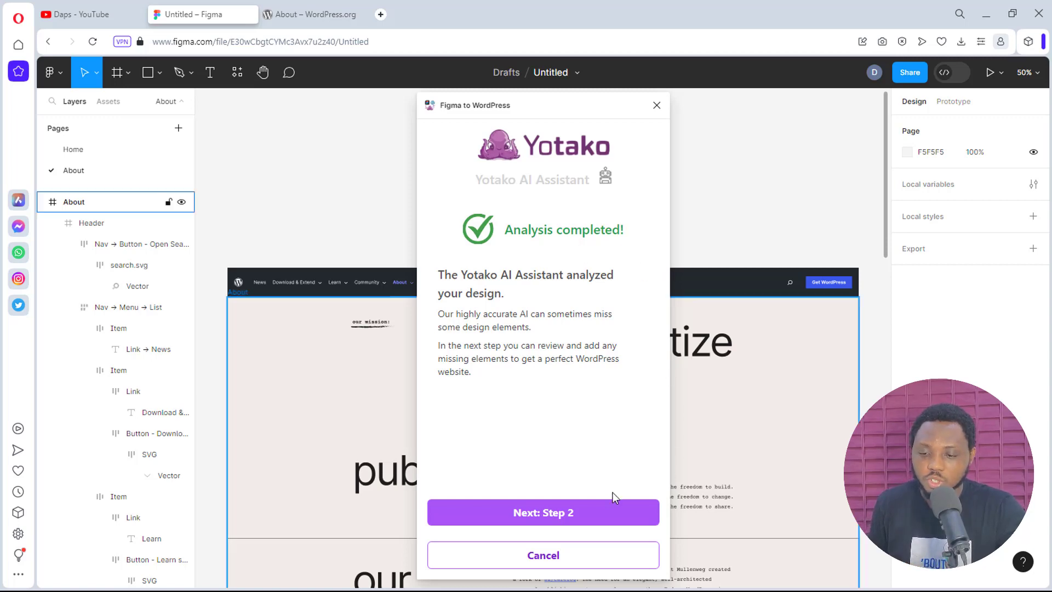
click(564, 515)
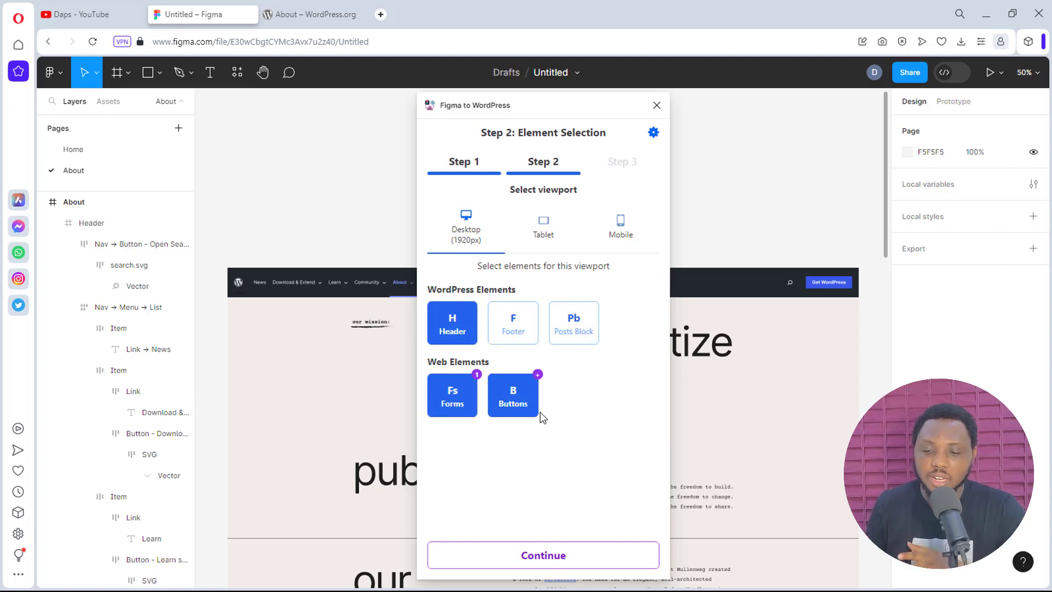
Accept the detected elements without selecting the missing WordPress ones, and build the website from the two-page summary
click(563, 558)
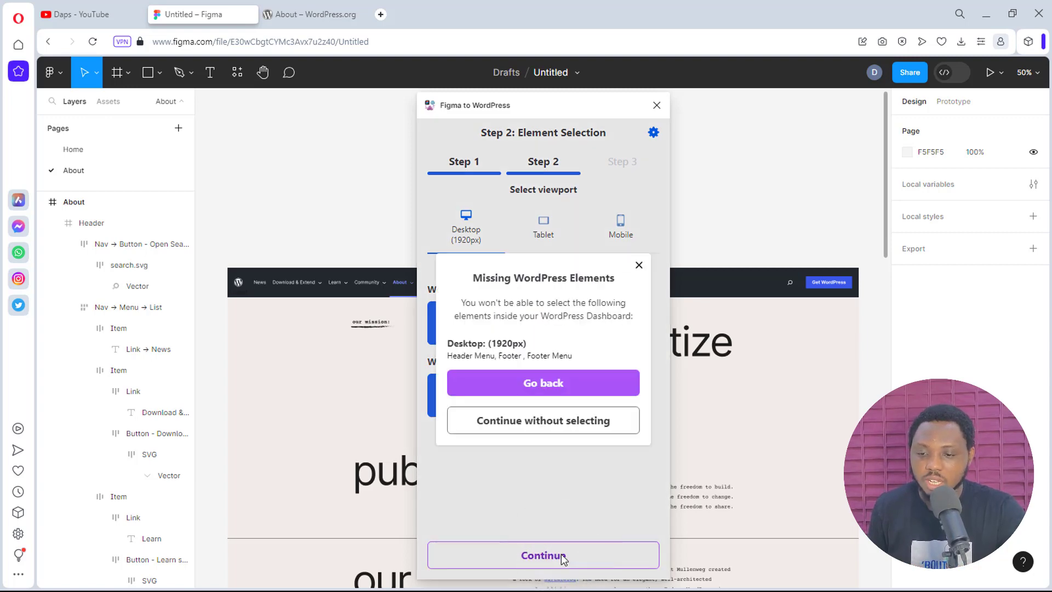
click(558, 432)
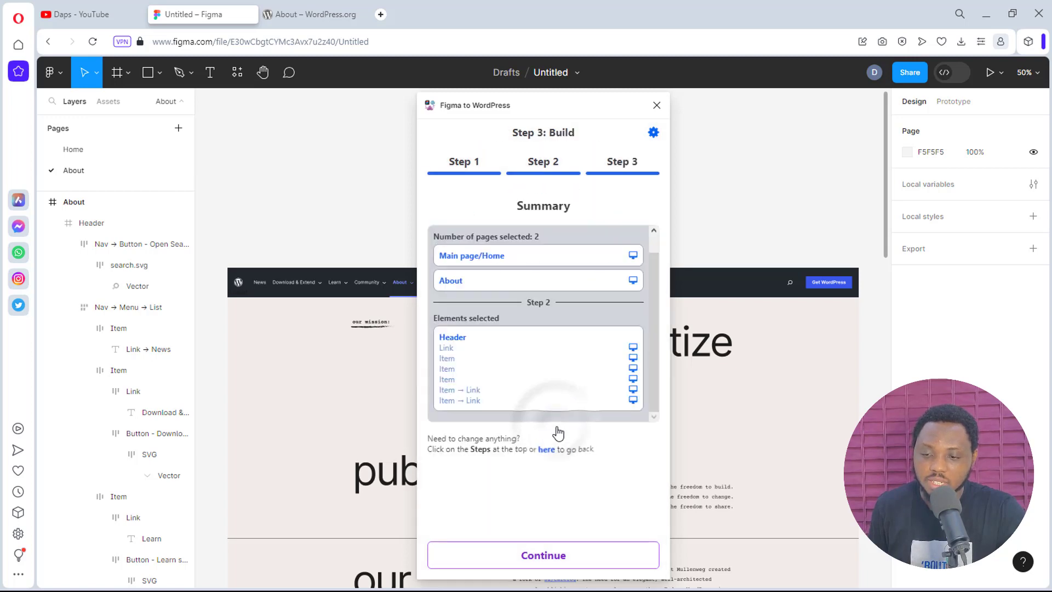
click(556, 555)
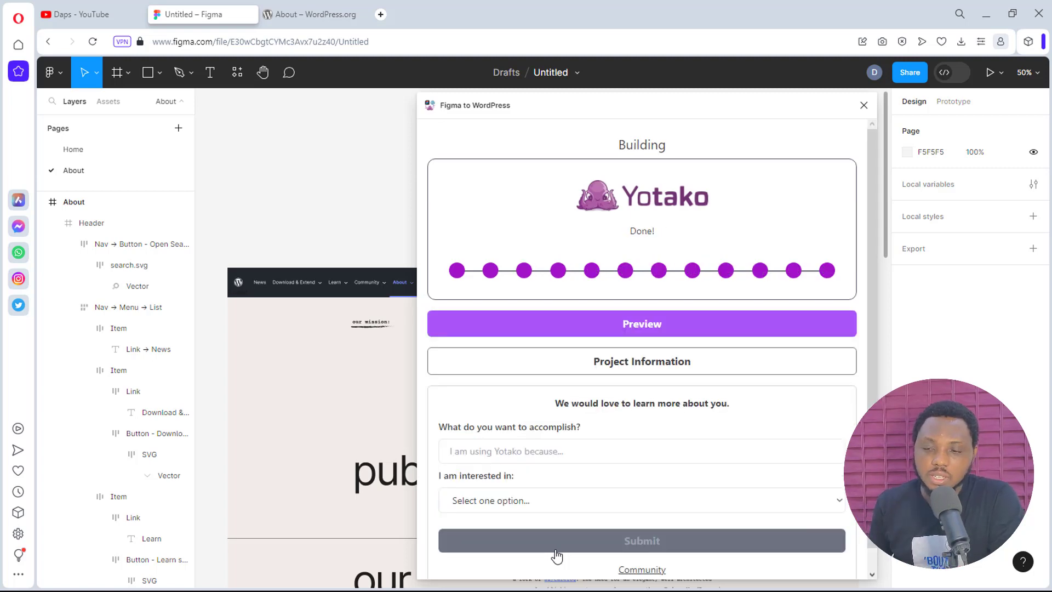
Open the built website's preview and start the Free hosted plan
click(592, 328)
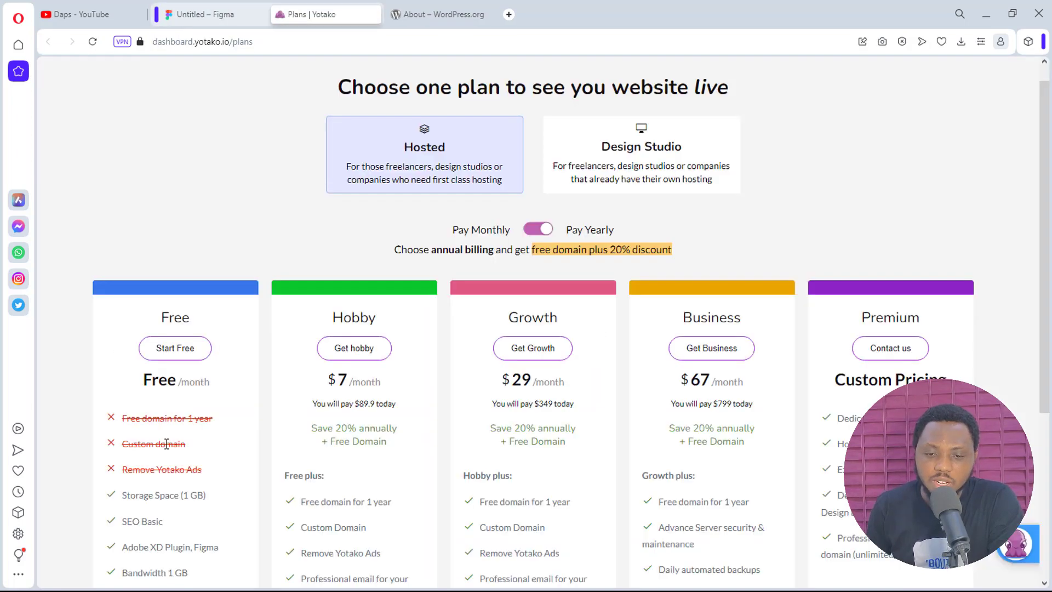
click(169, 355)
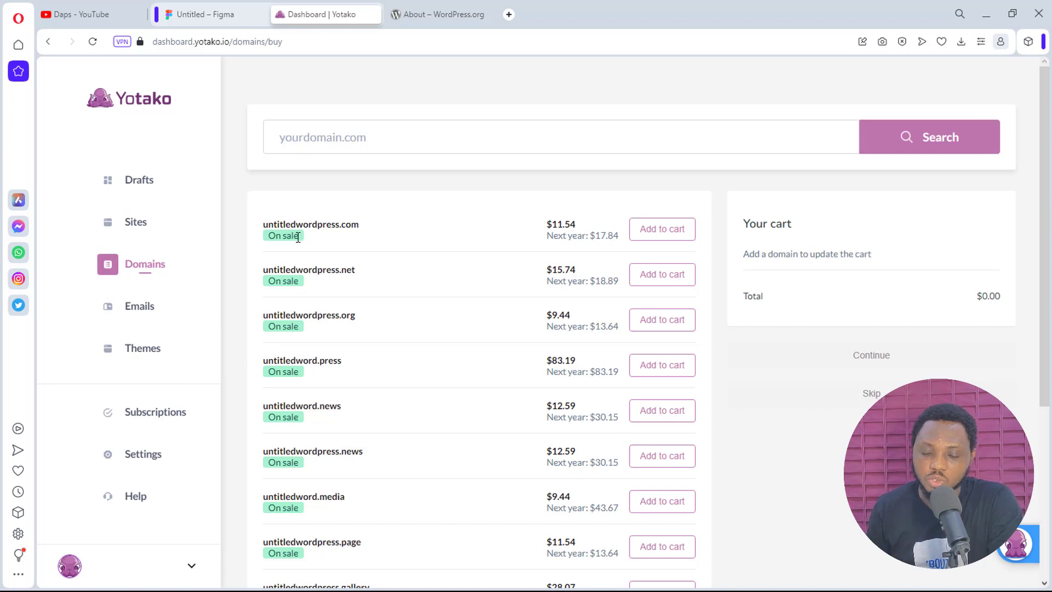
Search for the domain dapsdev, add the free dapsdev.yotako.com to the cart and continue to checkout
click(311, 142)
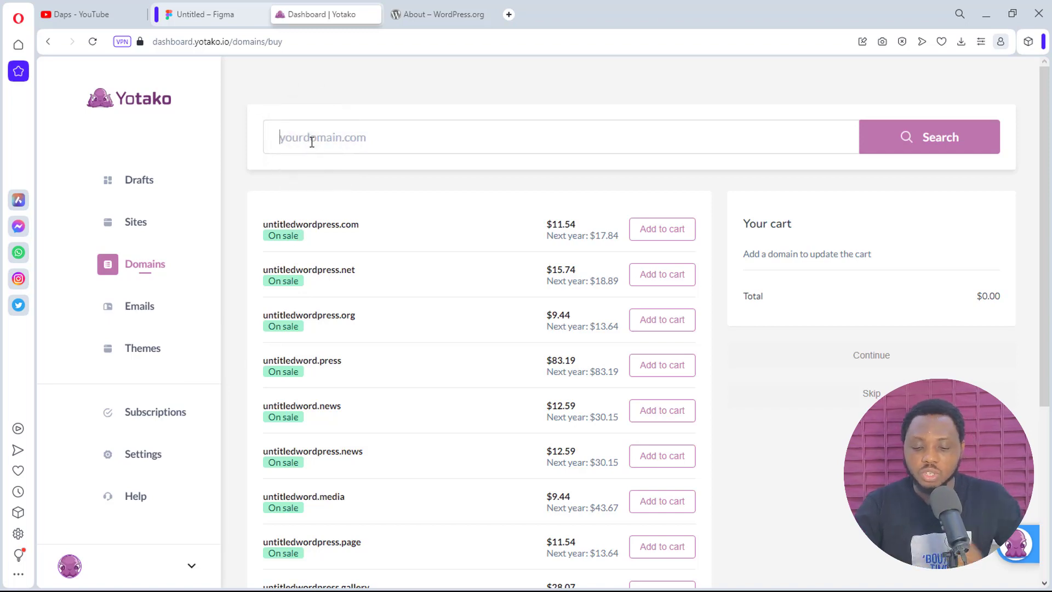
text(dapsdev)
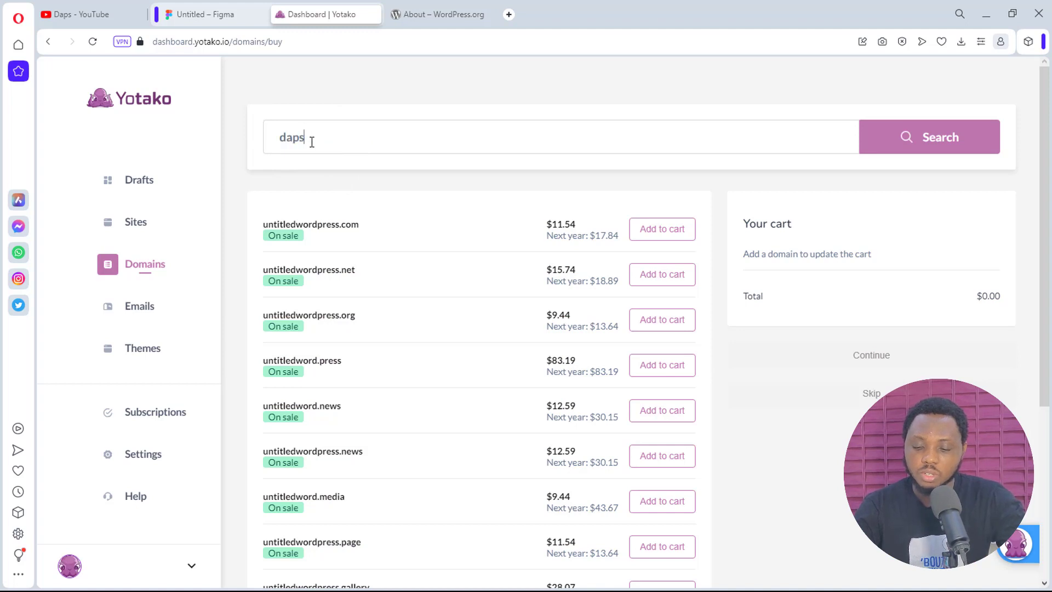
key(Return)
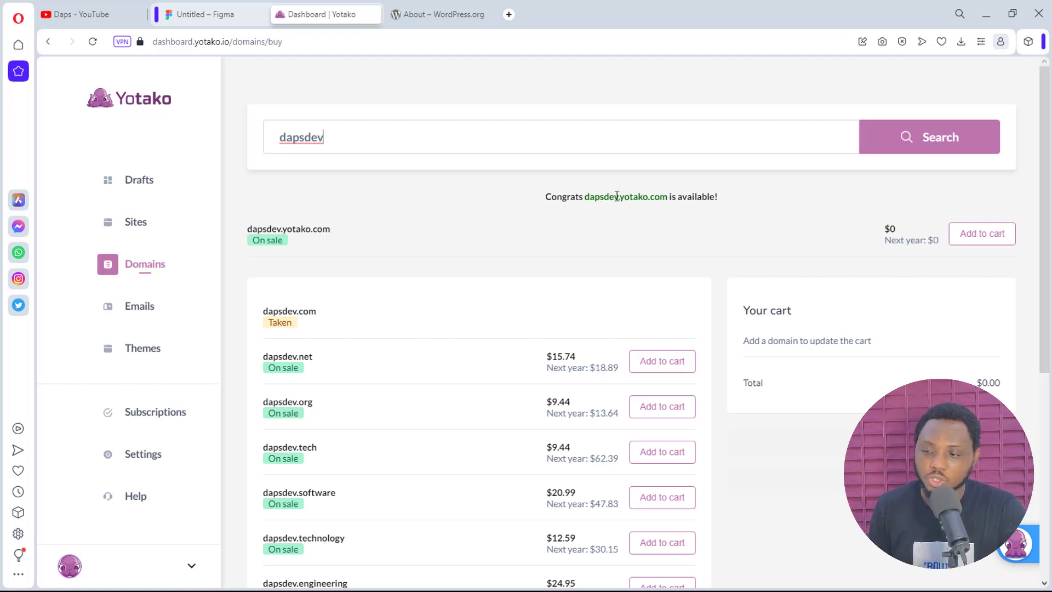
click(991, 232)
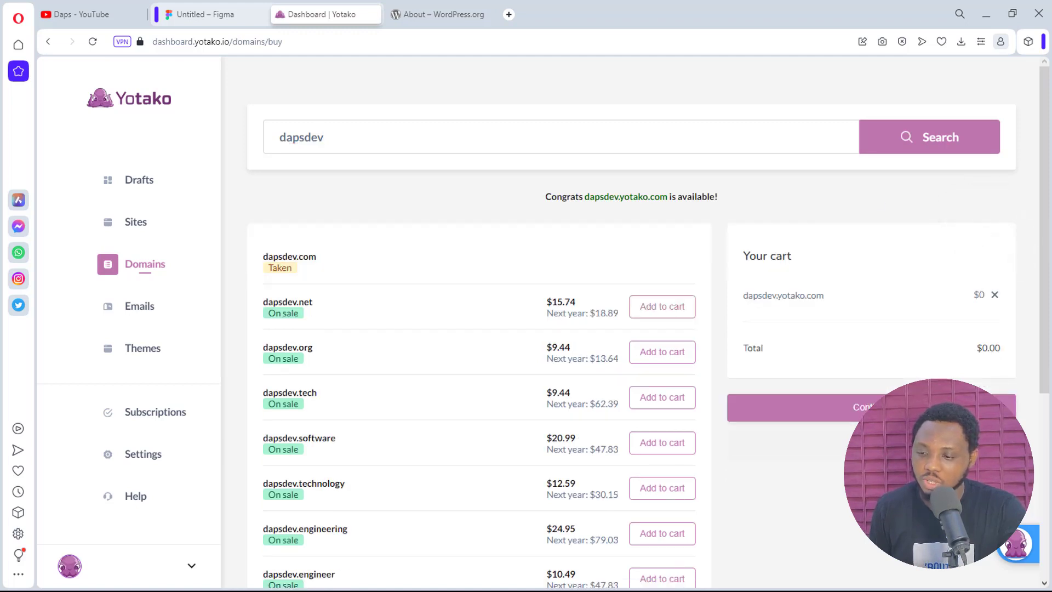
click(863, 406)
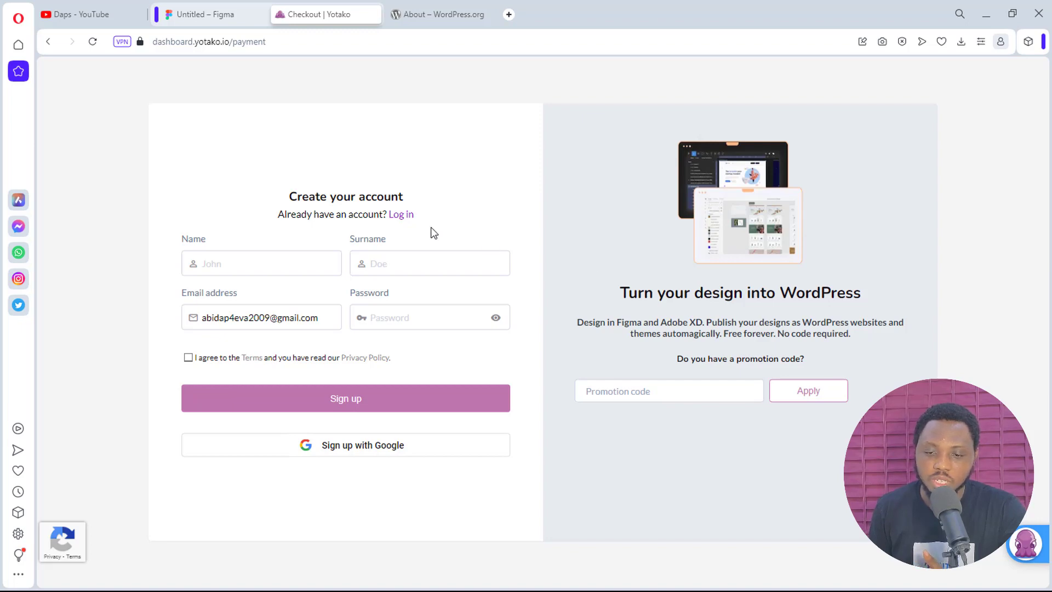
Log in with the existing account to complete the Free Plan order, and open the untitled site dated 13 August 2023
click(400, 215)
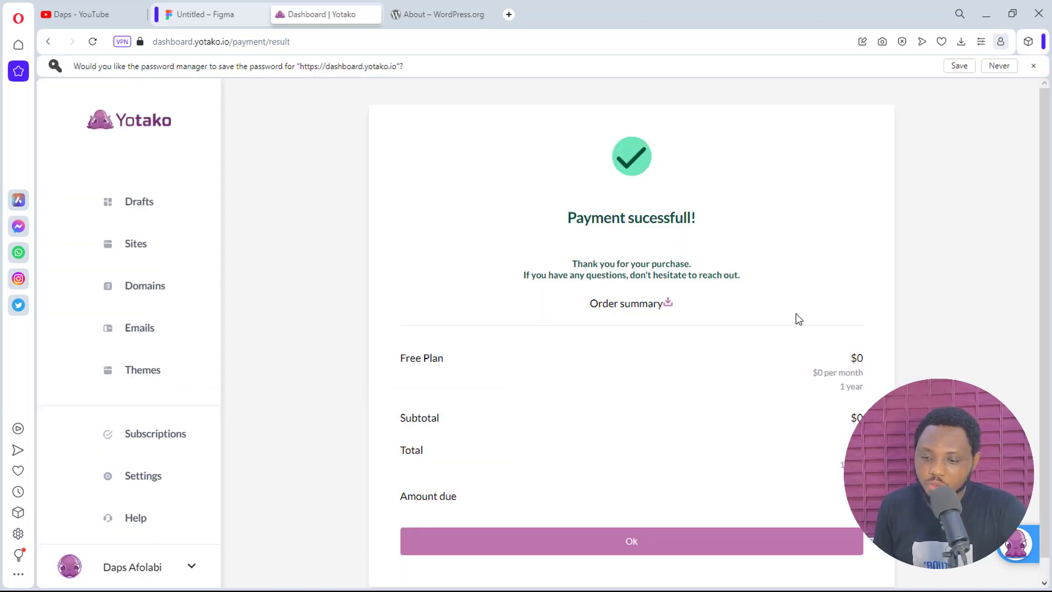
click(644, 541)
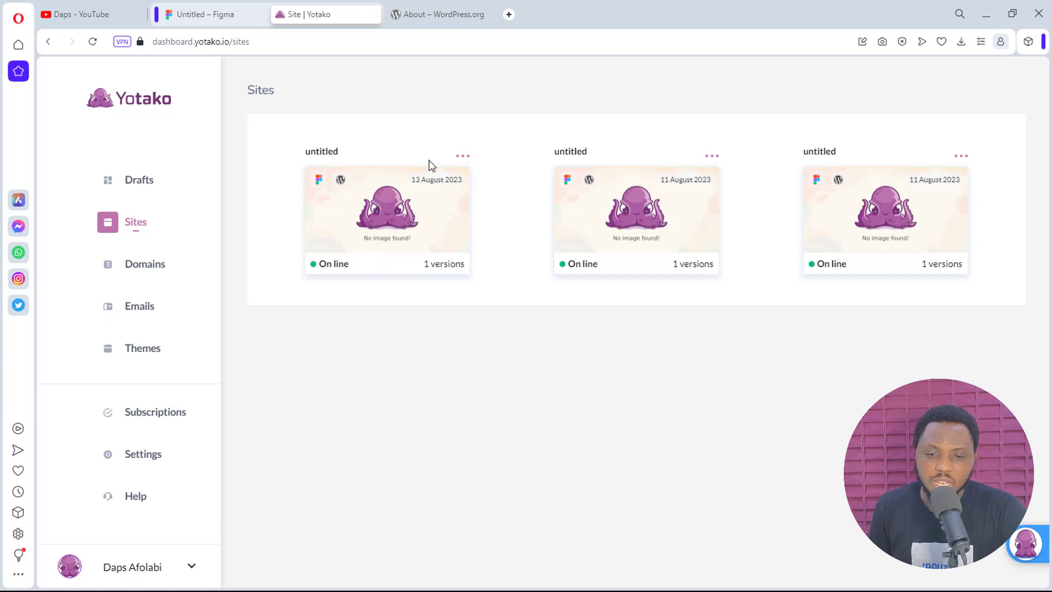
click(385, 208)
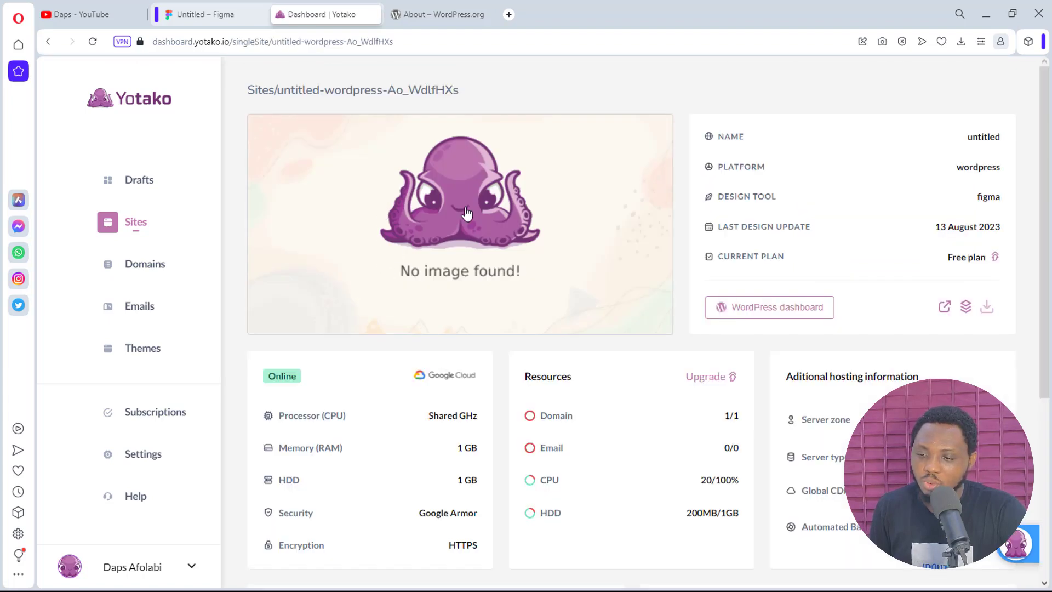
Open the site's primary domain, dapsdev.yotako.com, as a web address from its Domains list
scroll(442, 248, down, 5)
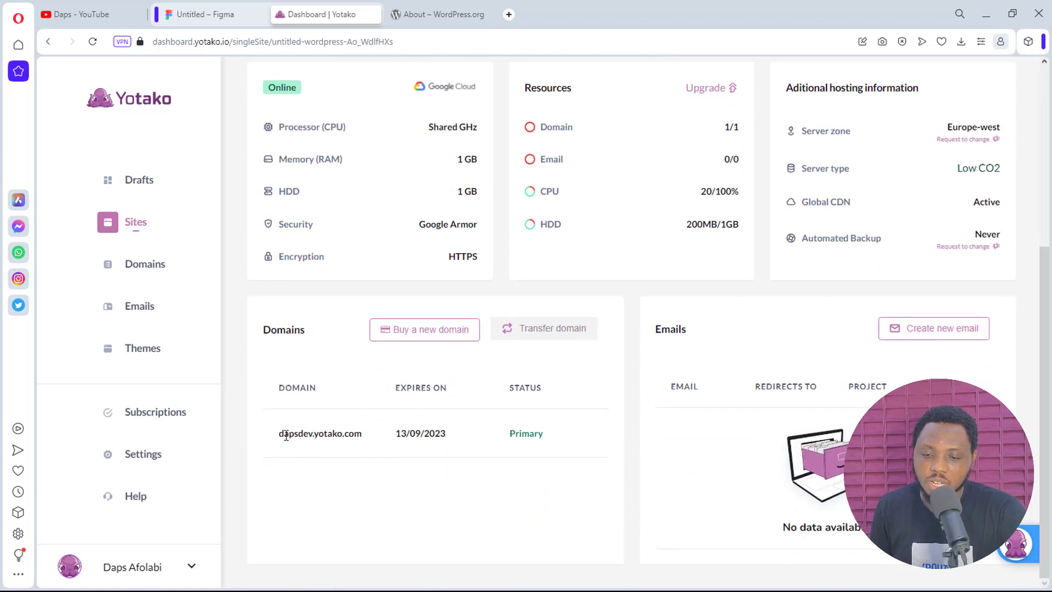
drag(281, 431, 362, 434)
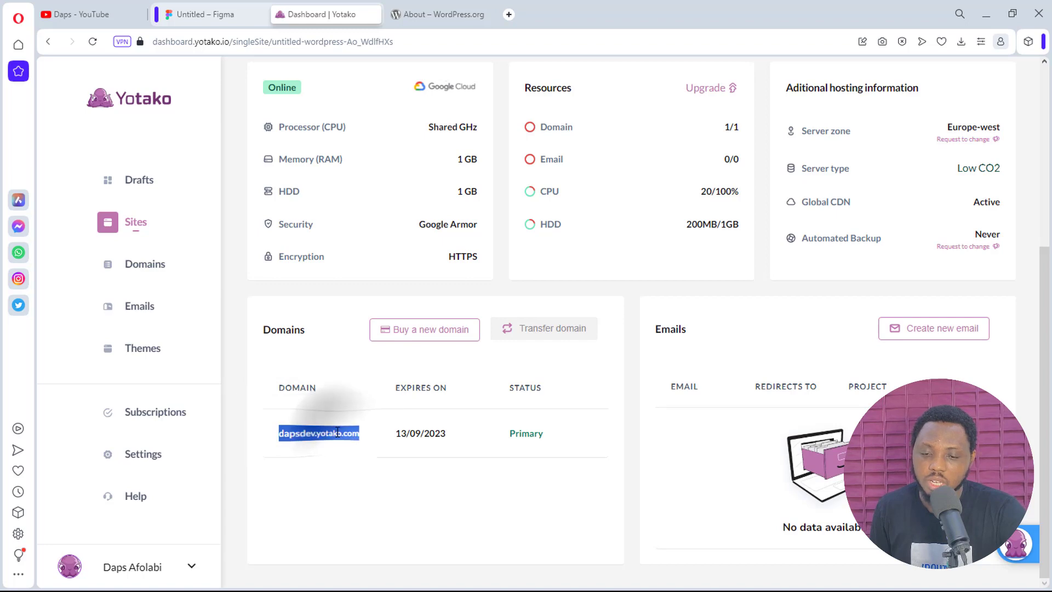
right_click(337, 432)
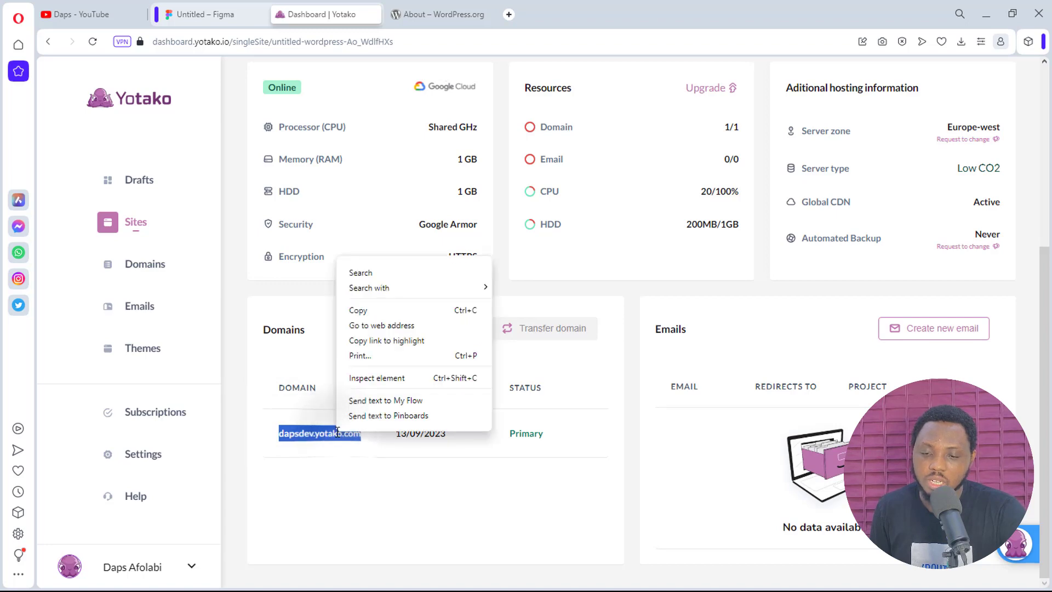
click(383, 325)
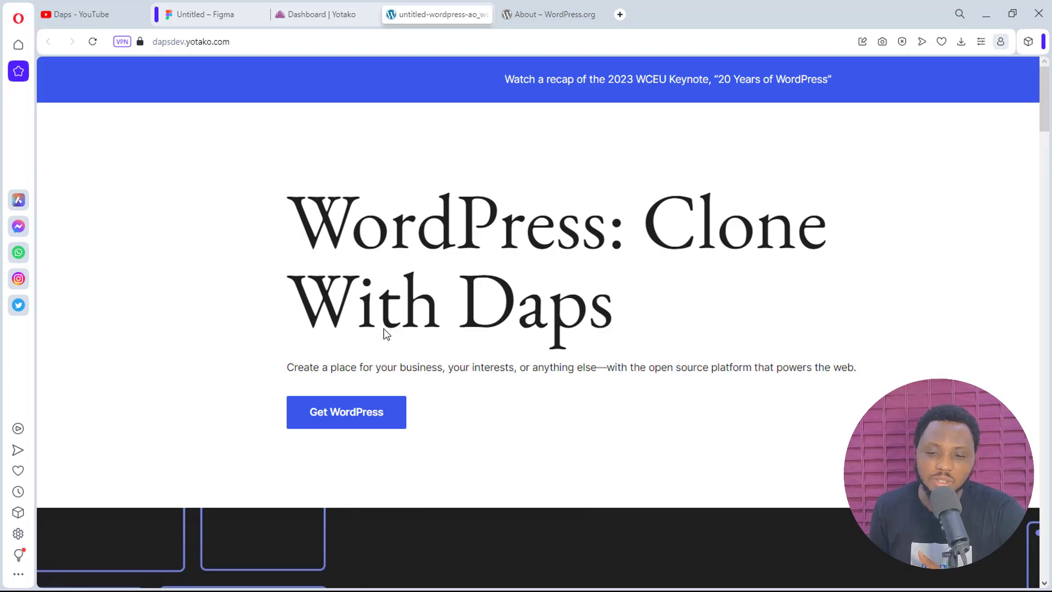
Examine the published home page's sections down to the community photo and back up to the top banner
scroll(679, 291, down, 10)
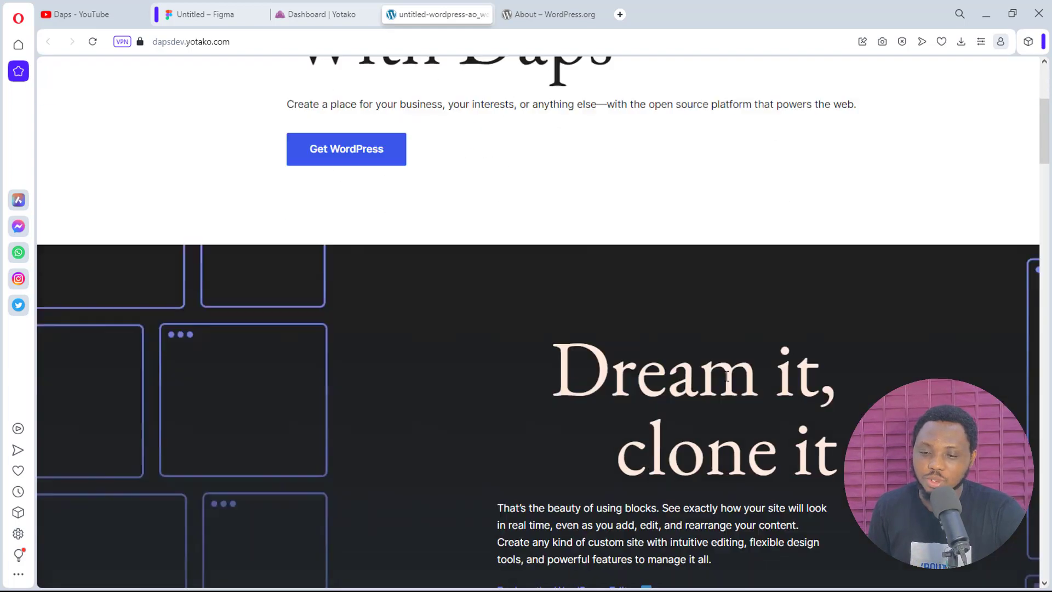
scroll(727, 376, down, 3)
scroll(727, 376, up, 4)
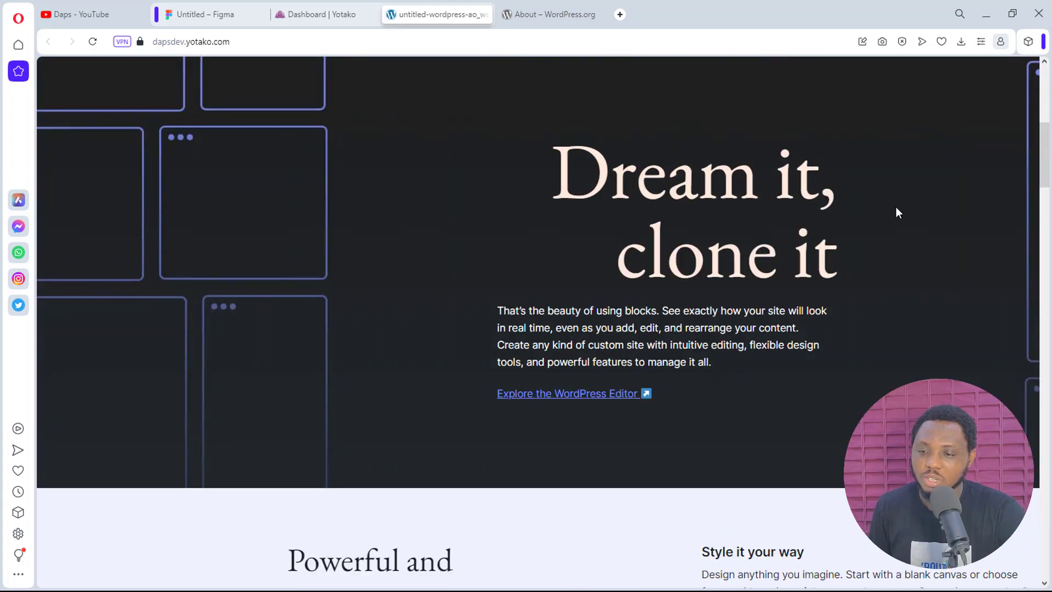
scroll(651, 304, down, 20)
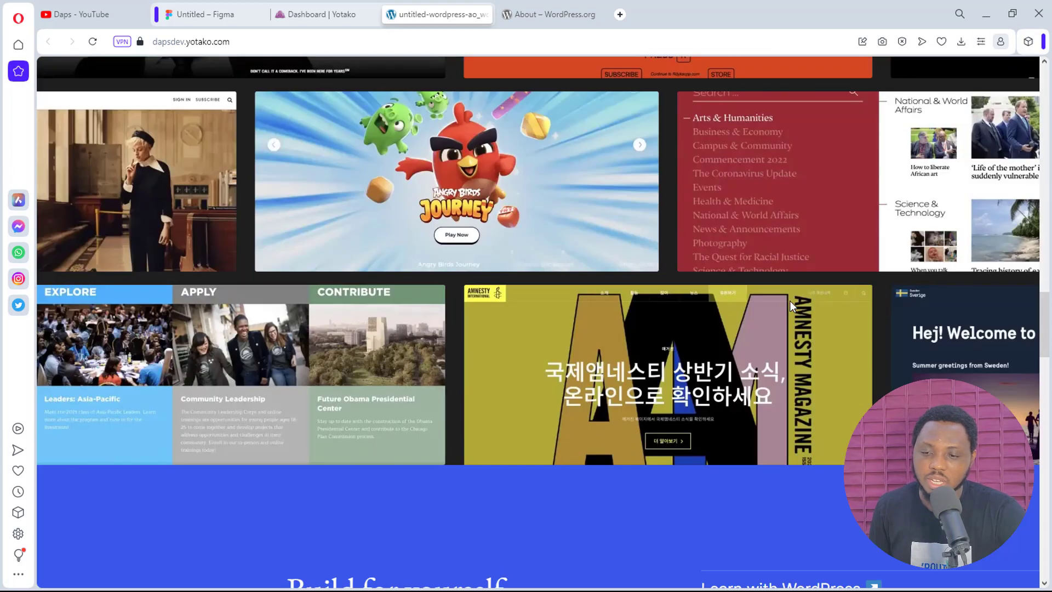
scroll(779, 347, down, 10)
scroll(779, 347, up, 15)
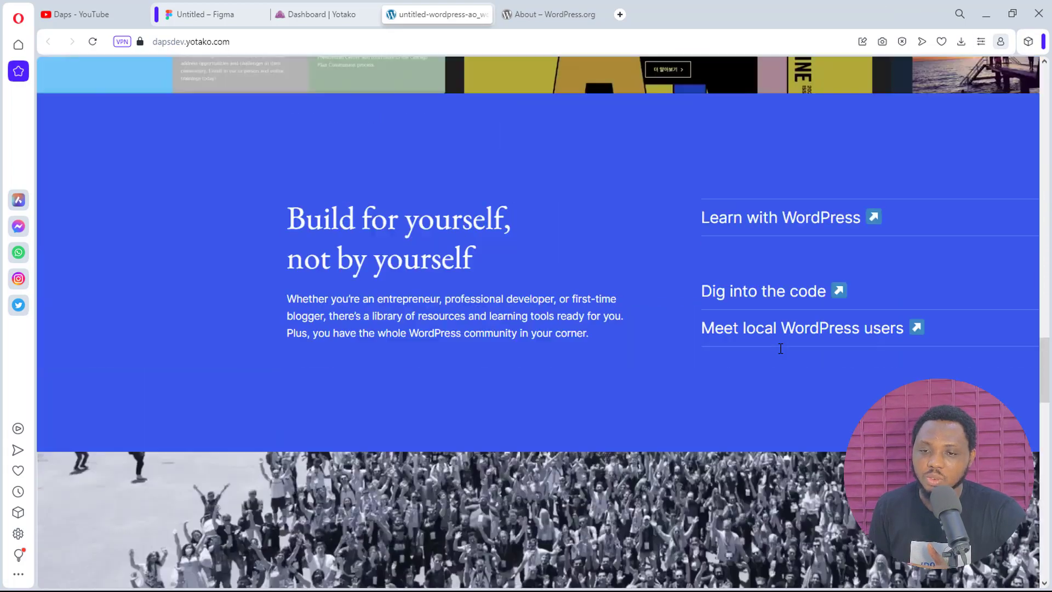
scroll(780, 348, up, 20)
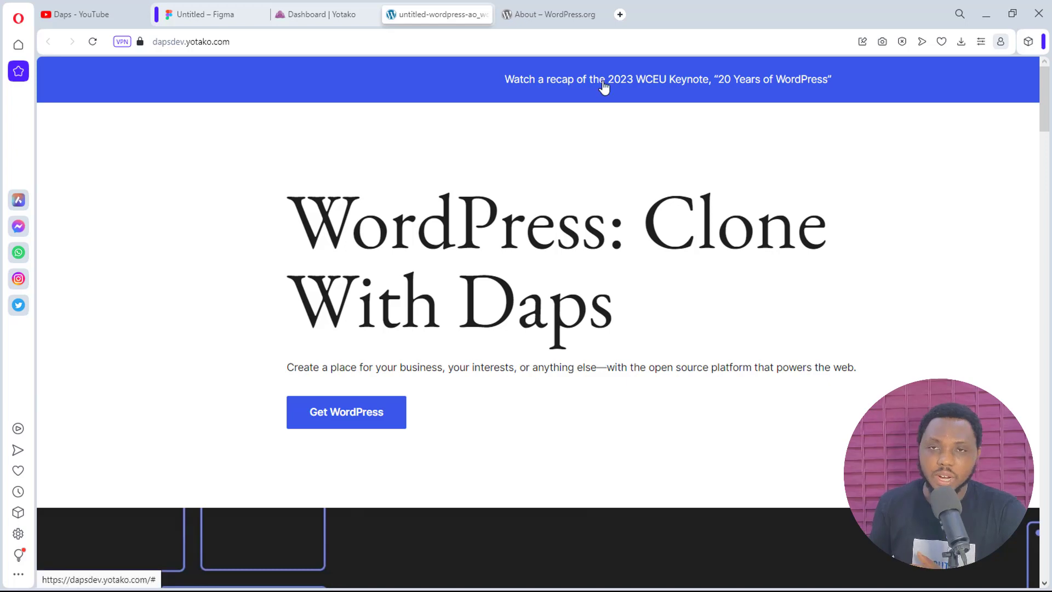
Return to the Yotako site overview, open the site's WordPress dashboard and list all its pages
click(324, 13)
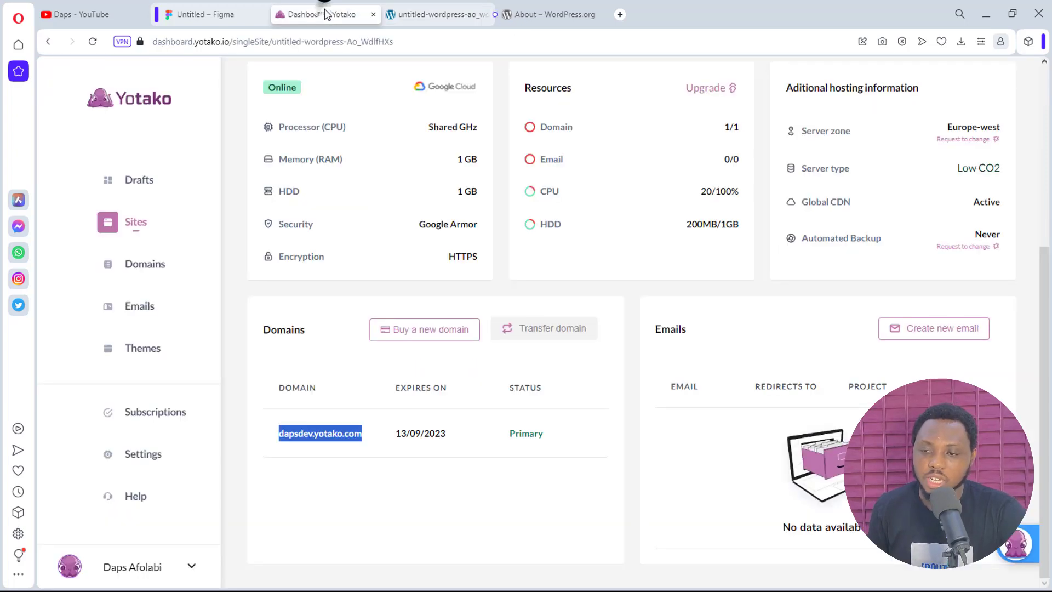
scroll(503, 292, up, 5)
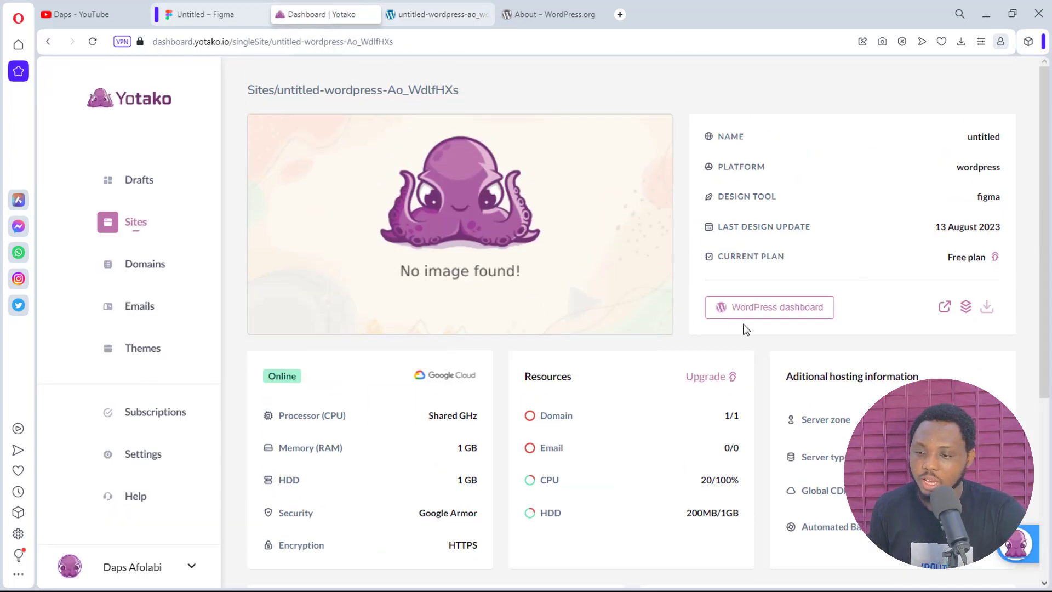
click(758, 308)
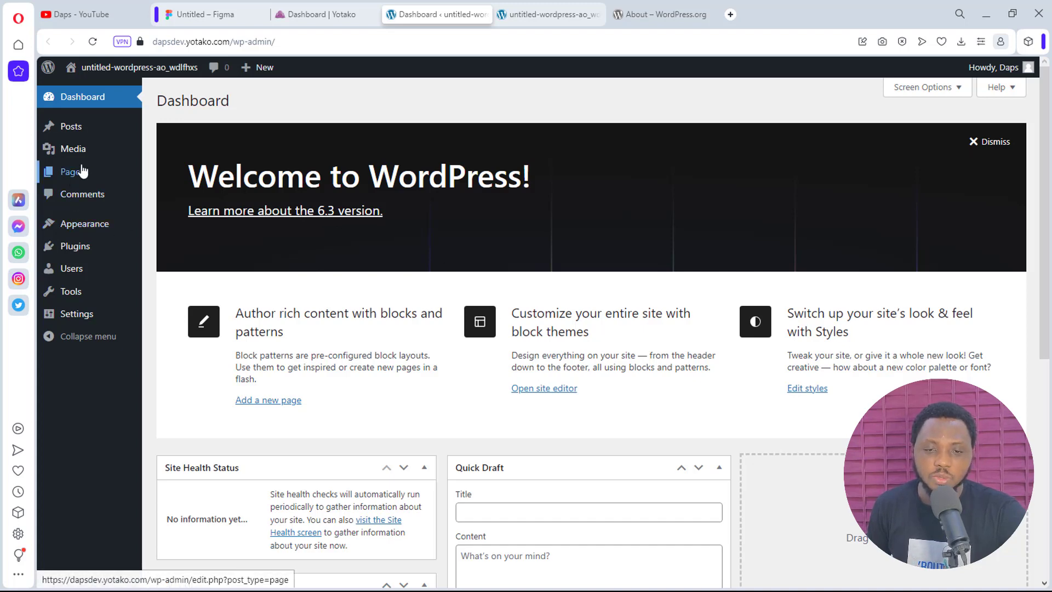
mouse_move(82, 147)
mouse_move(71, 172)
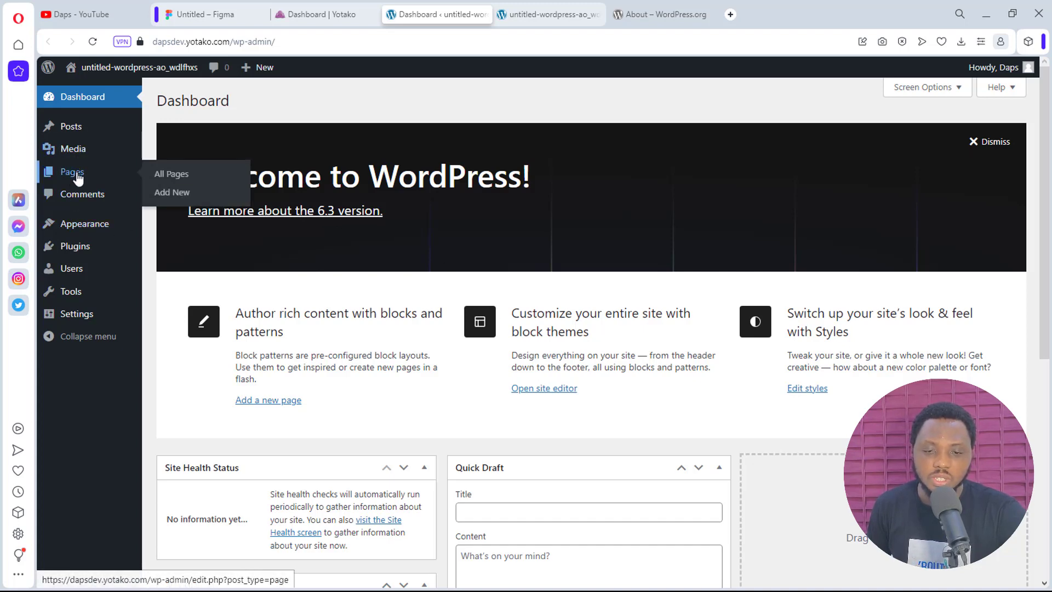
click(166, 177)
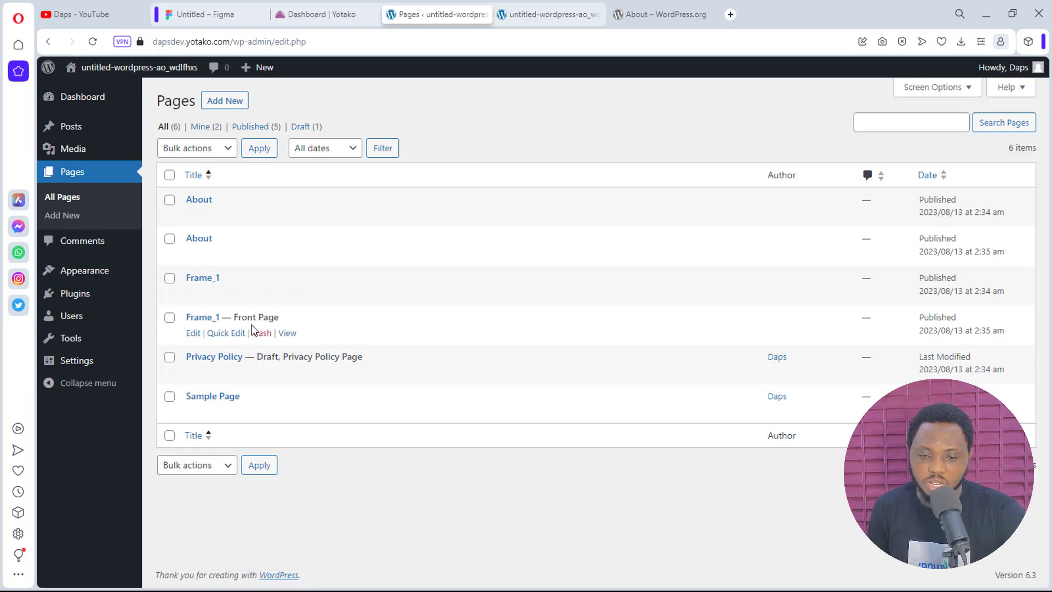
View the Frame_1 front page in a new tab and open it in the block editor, dismissing the welcome guide
right_click(285, 334)
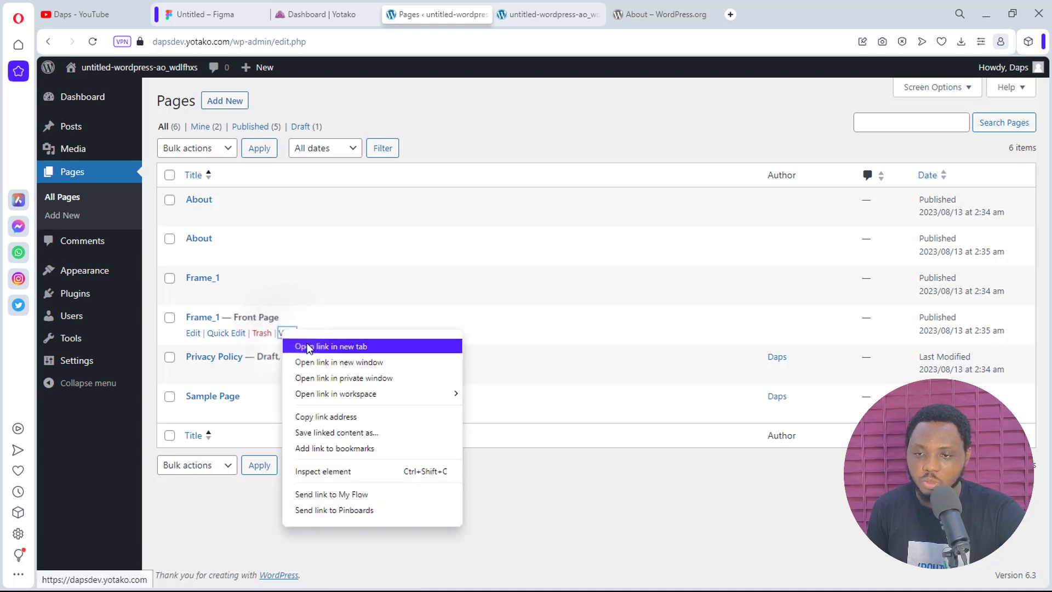
click(307, 346)
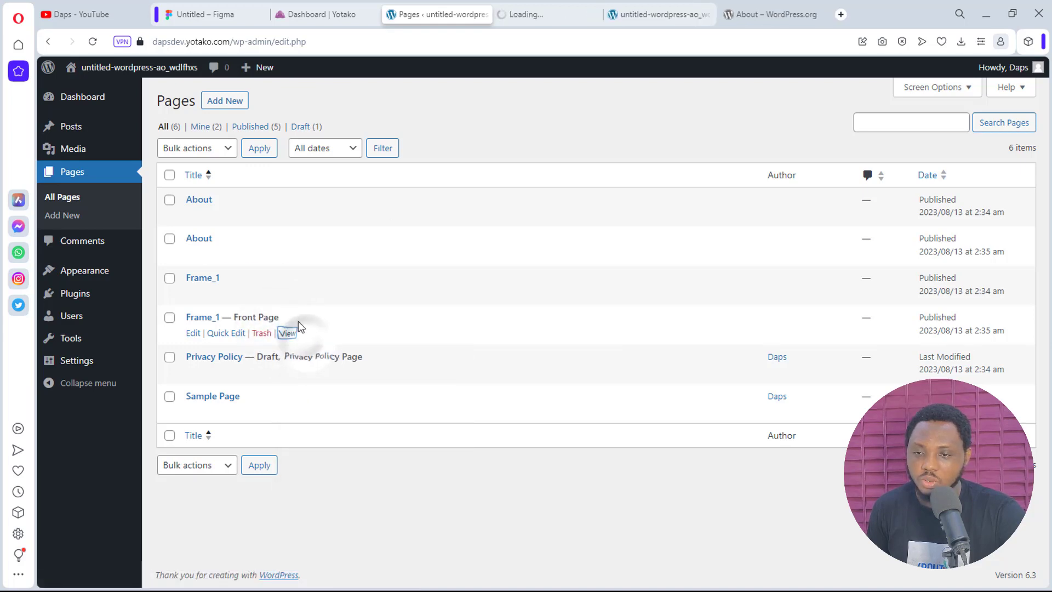
click(543, 12)
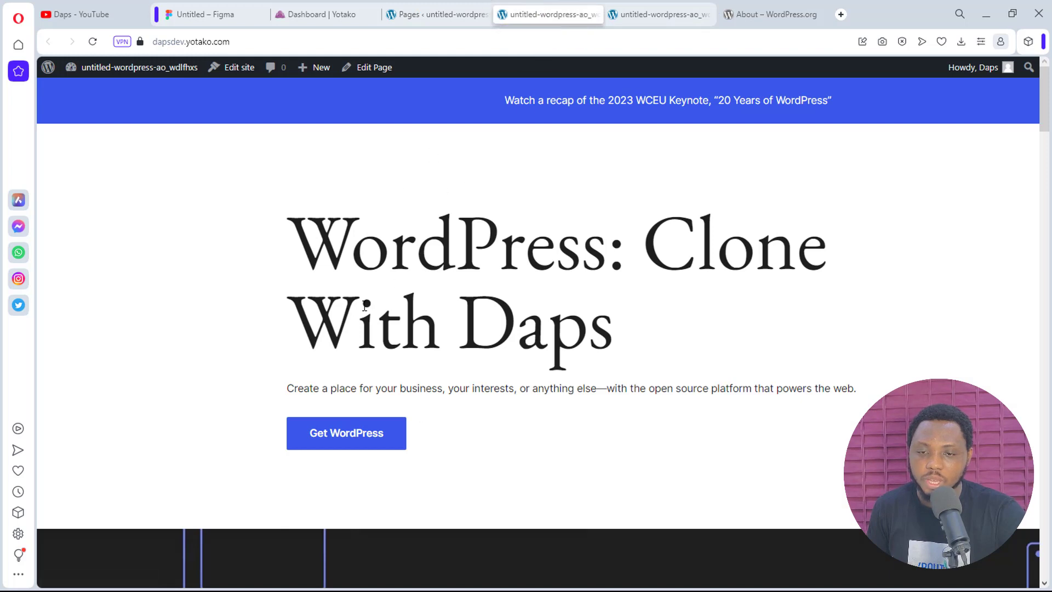
click(375, 67)
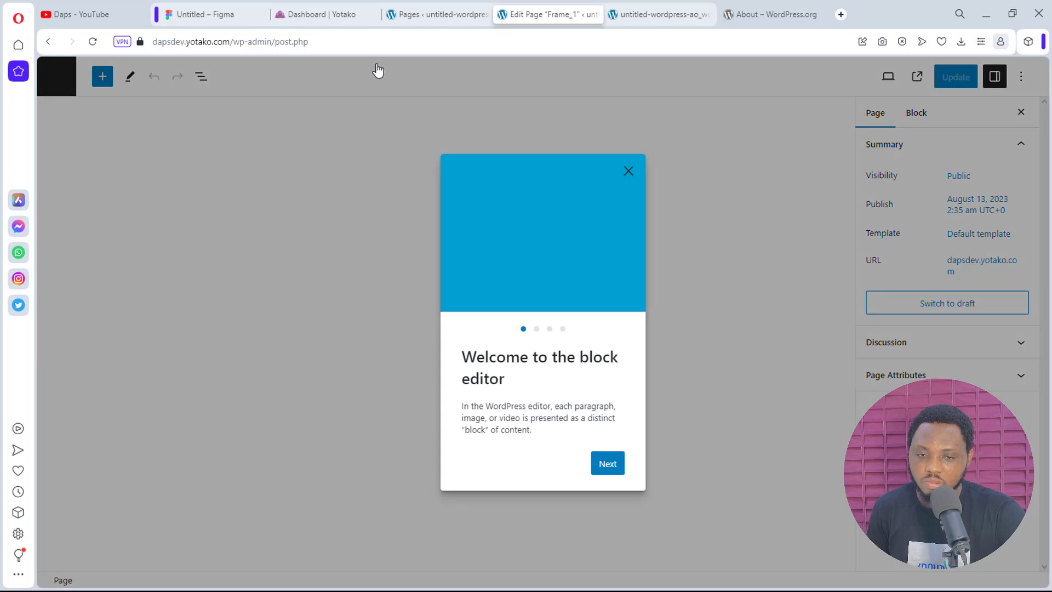
click(627, 172)
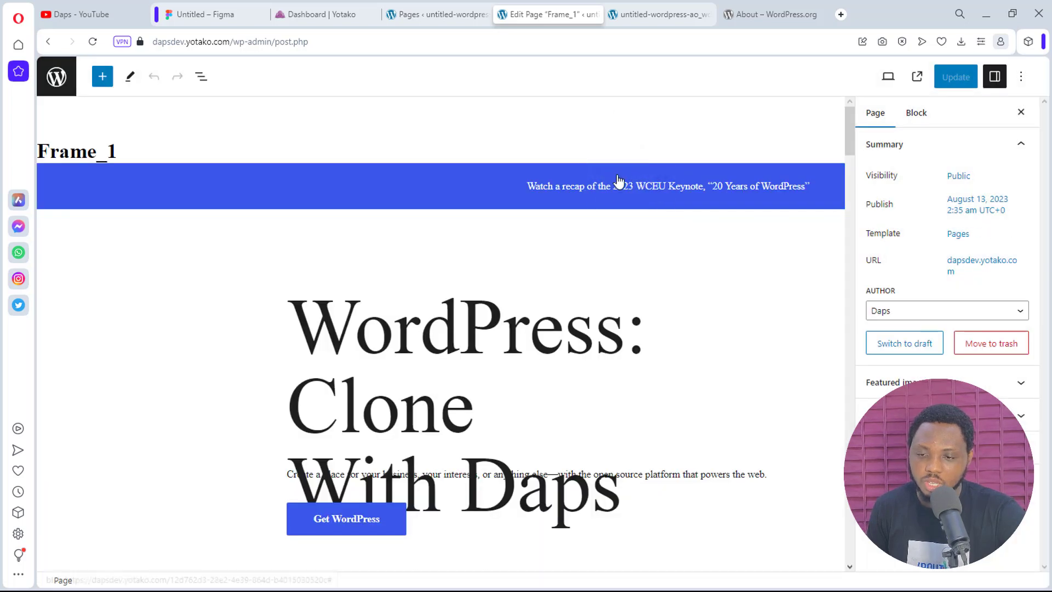
Select the "WordPress: Clone With Daps" heading block to check that its text is editable
scroll(670, 228, down, 3)
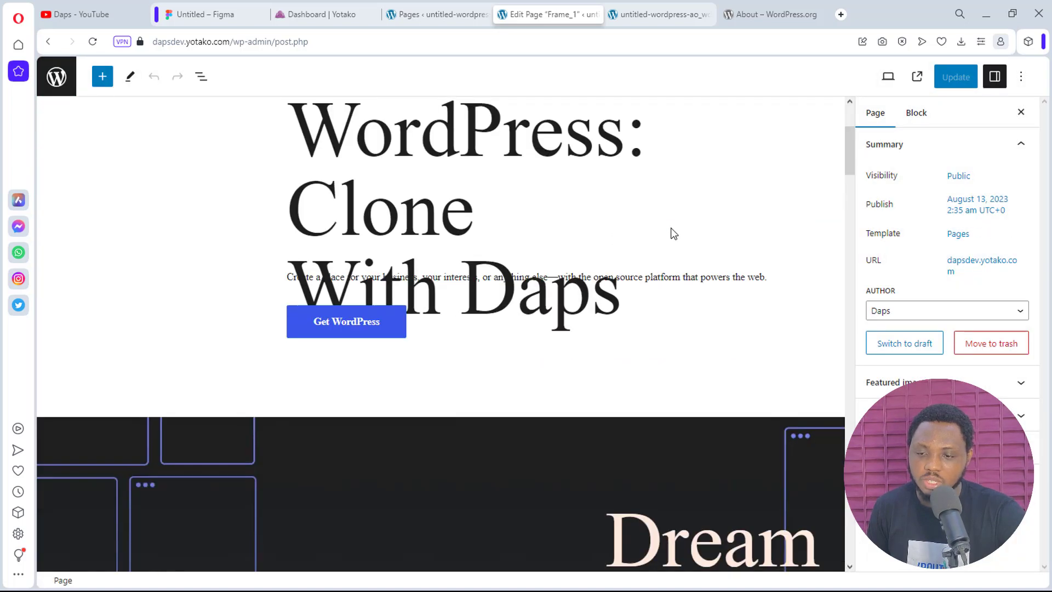
click(466, 222)
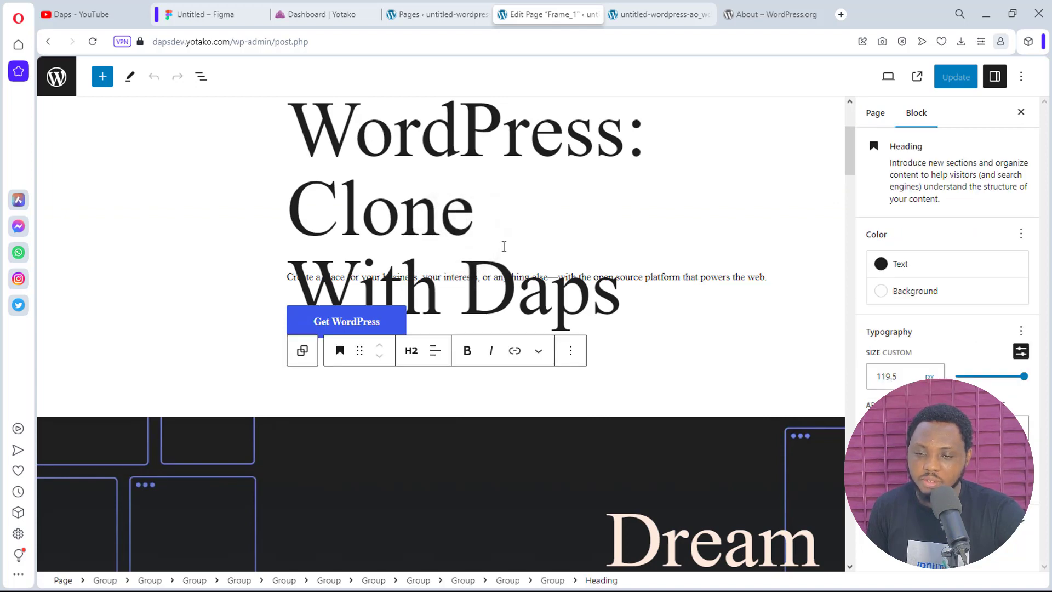
click(526, 296)
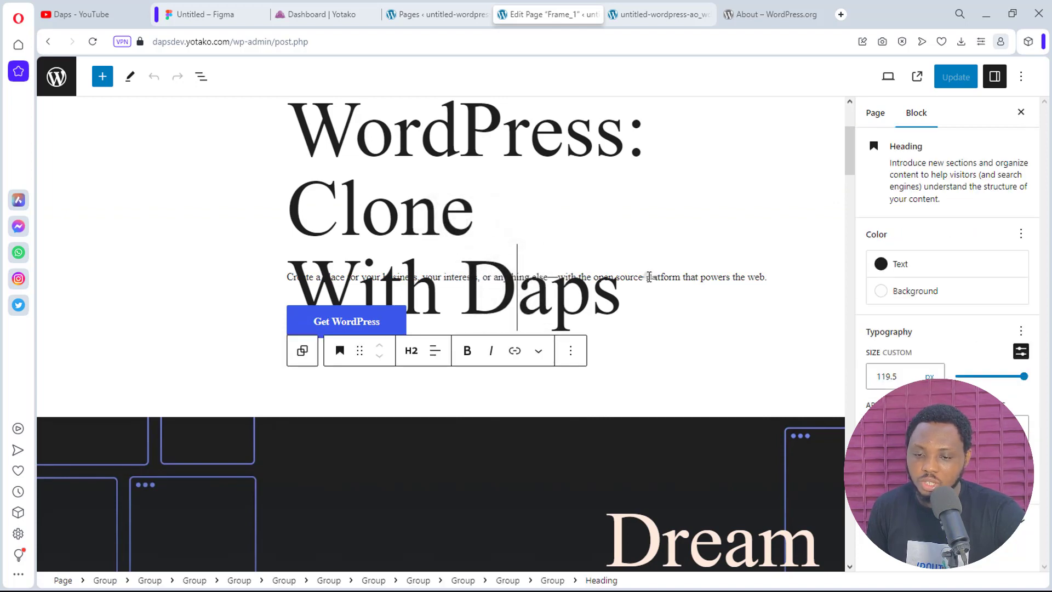
Change the label of the blue button under the hero heading to "Get Cloned"
click(369, 328)
scroll(416, 356, up, 3)
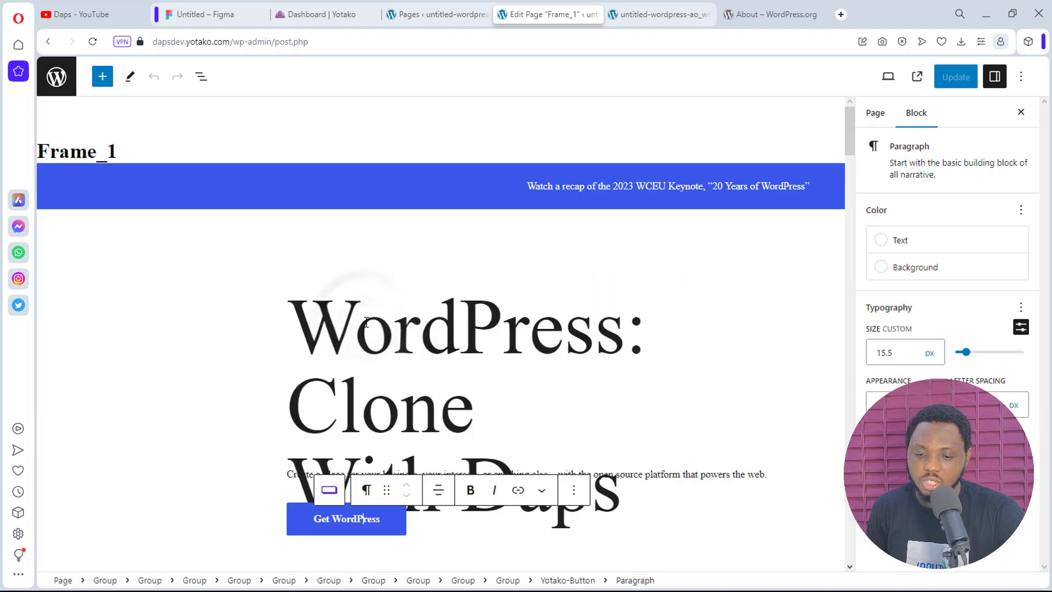
scroll(458, 388, down, 2)
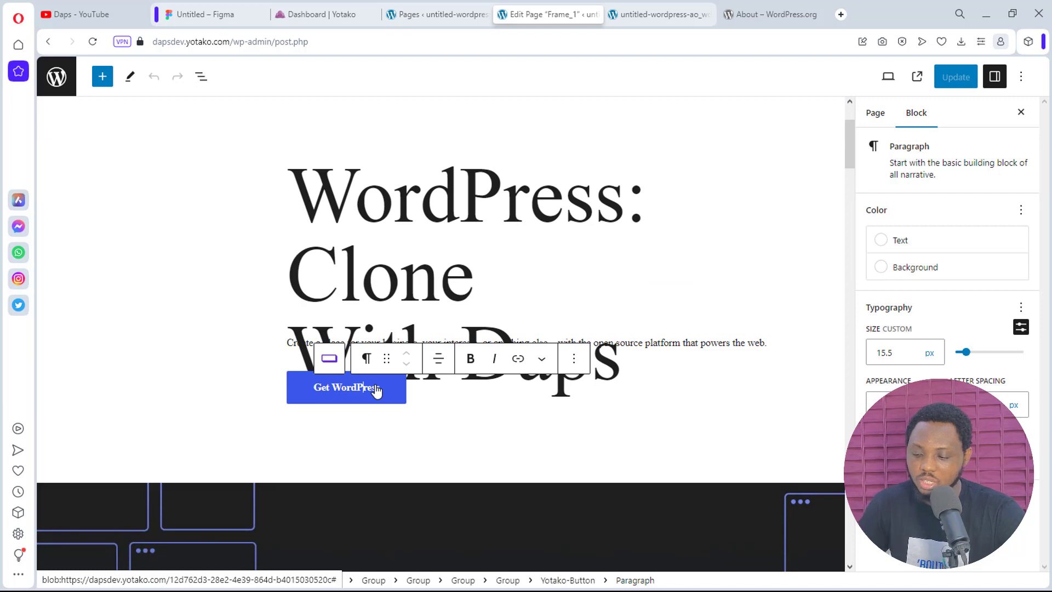
key(Right)
key(ctrl+BackSpace)
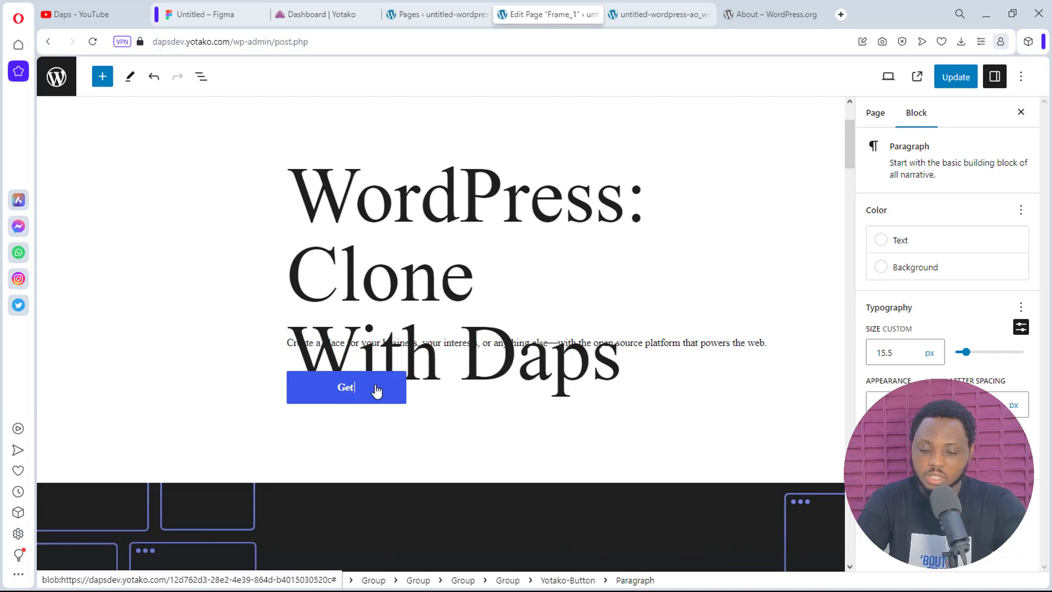
text(Cloned)
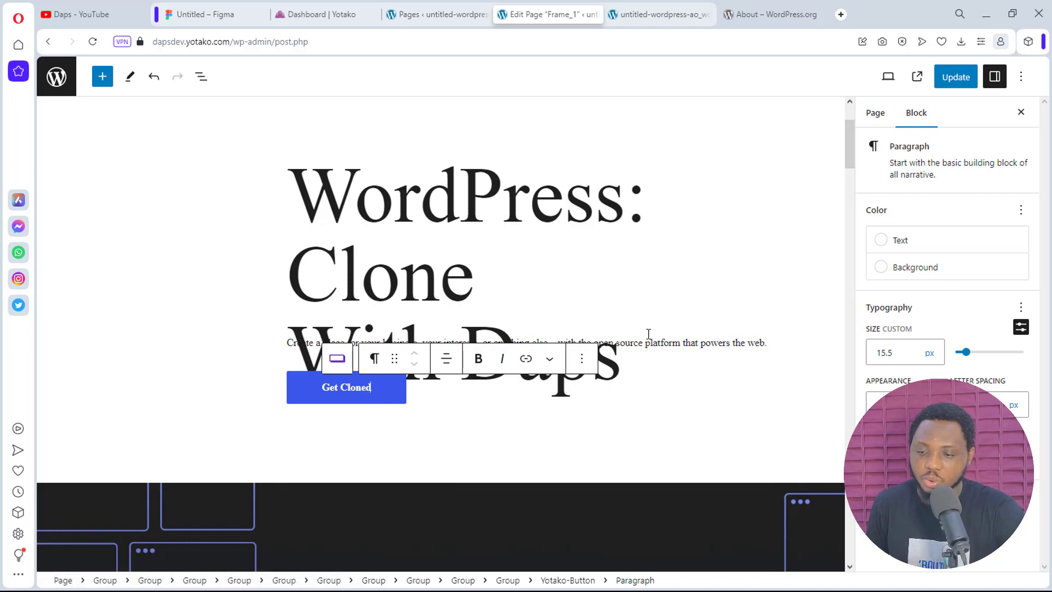
Inspect the hero paragraph and heading blocks, plus the "Dream it, clone it" section's heading and background image
click(668, 341)
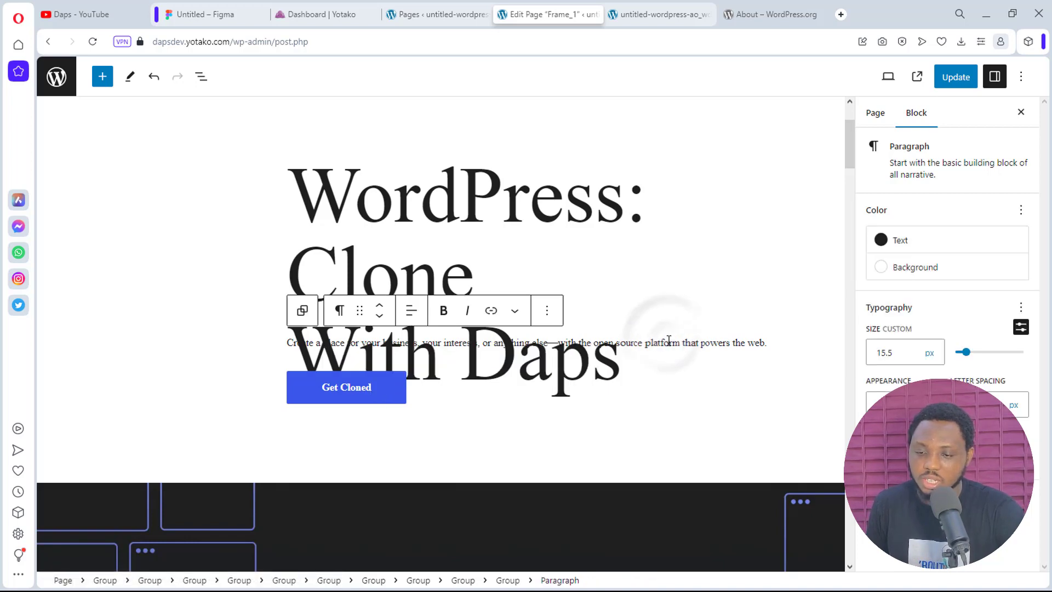
click(555, 377)
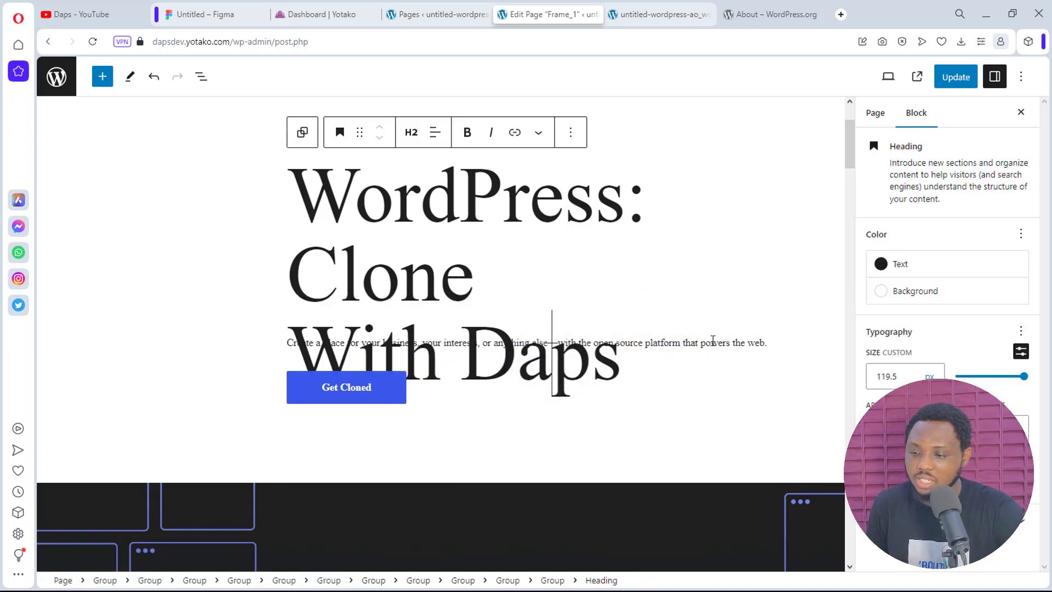
scroll(674, 406, down, 3)
click(636, 389)
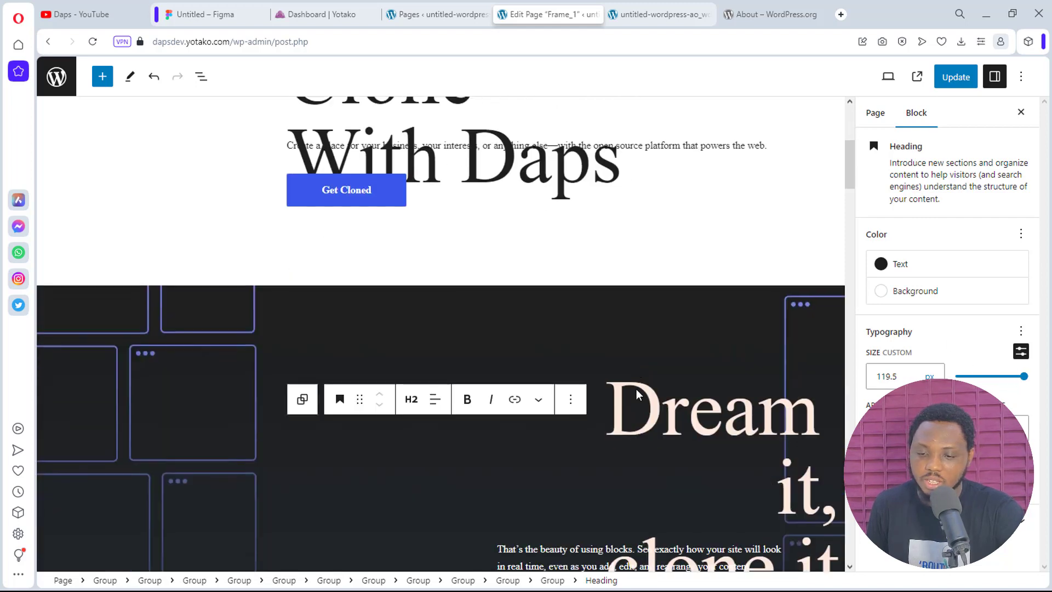
scroll(636, 389, down, 3)
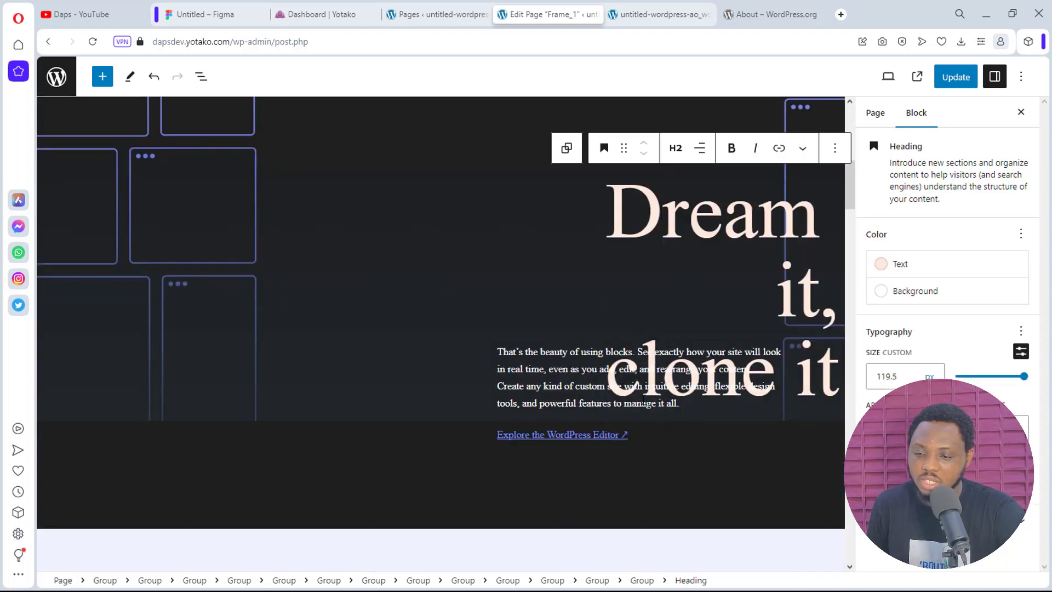
click(488, 343)
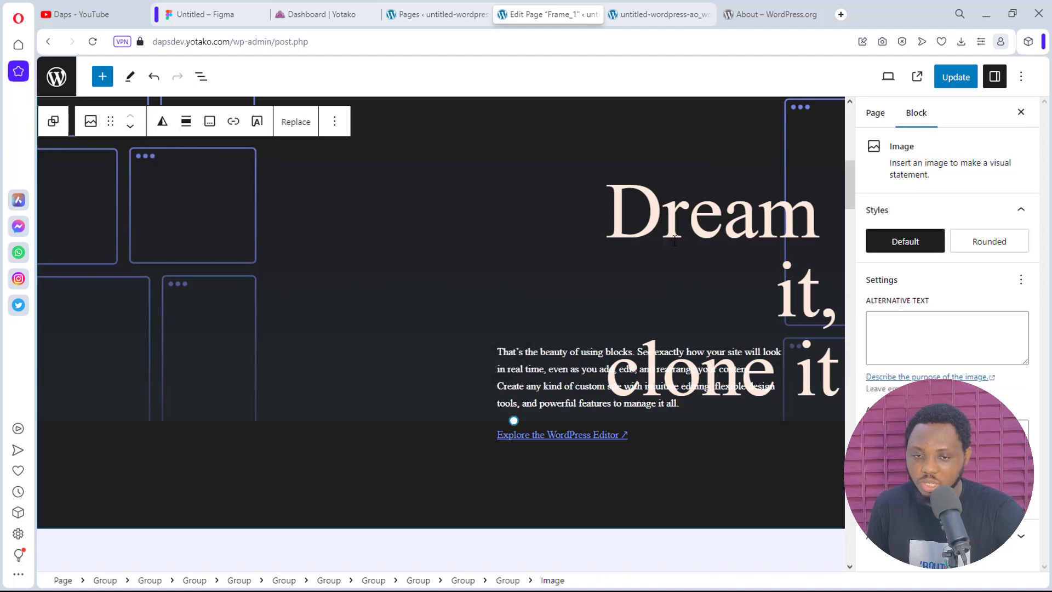
click(660, 214)
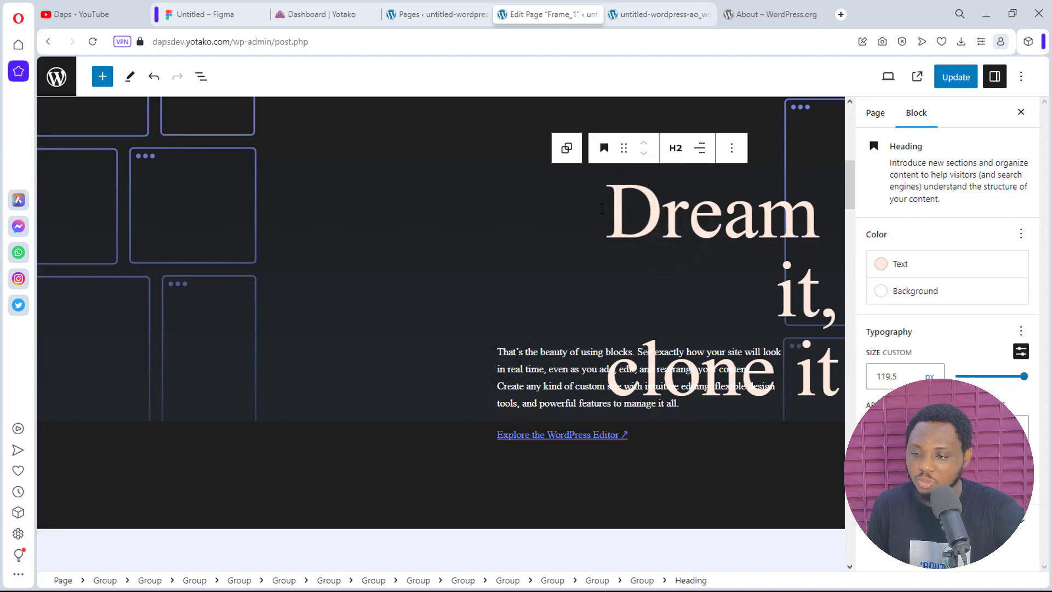
Inspect the "Own what you make" paragraph, the font samples image and the "Powerful and empowering" heading, plus the site showcase images further down
scroll(639, 328, down, 5)
scroll(639, 327, down, 4)
click(730, 307)
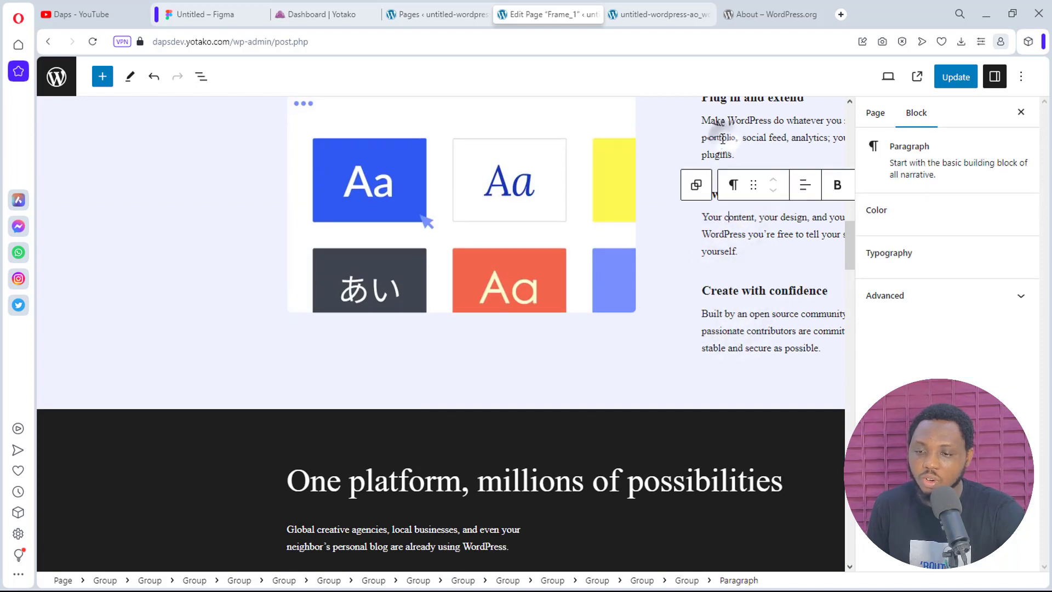
click(500, 300)
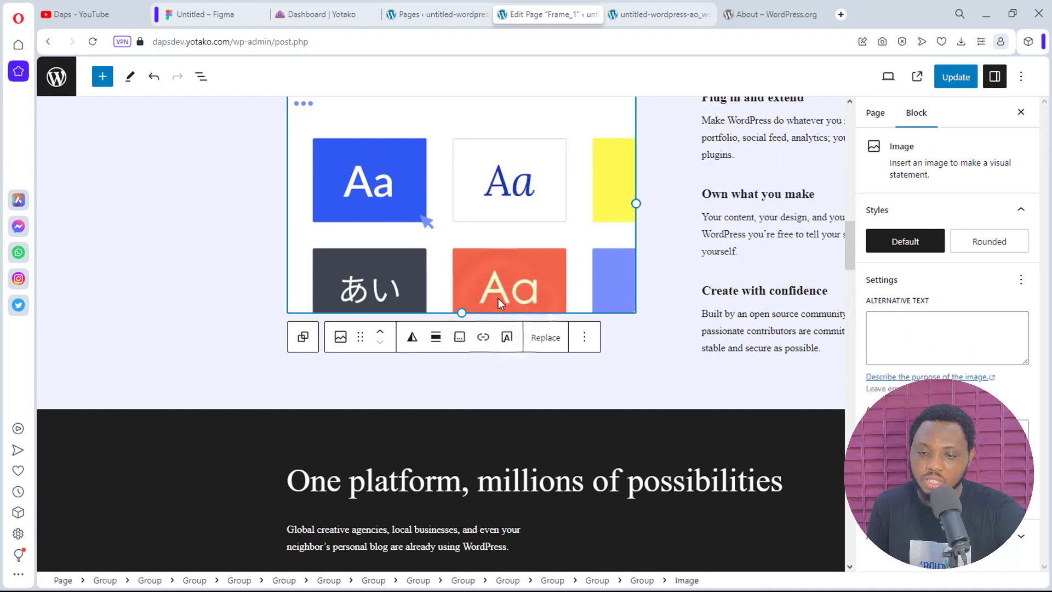
scroll(498, 298, up, 3)
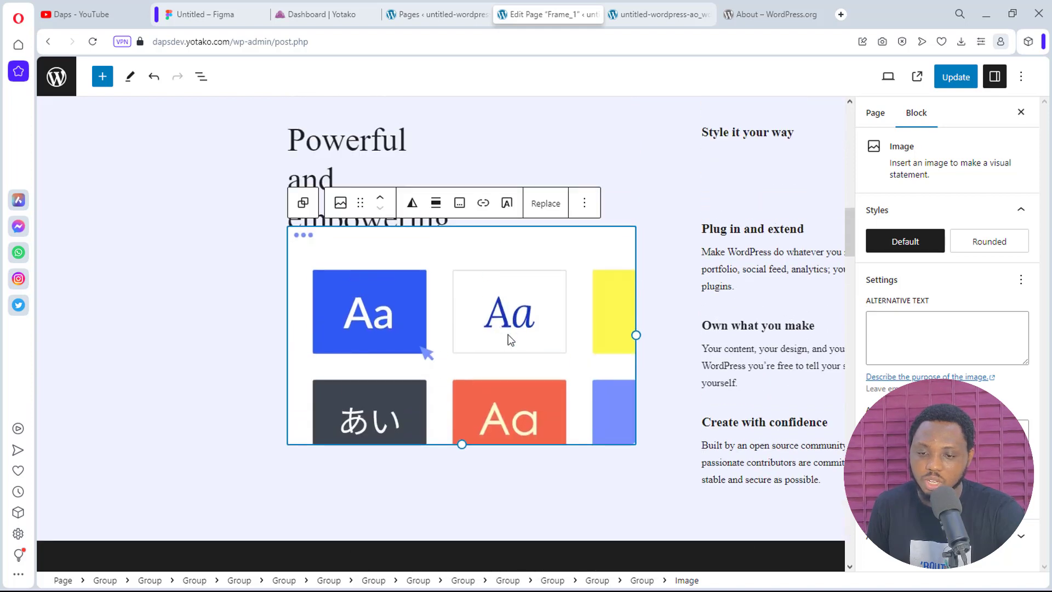
click(412, 144)
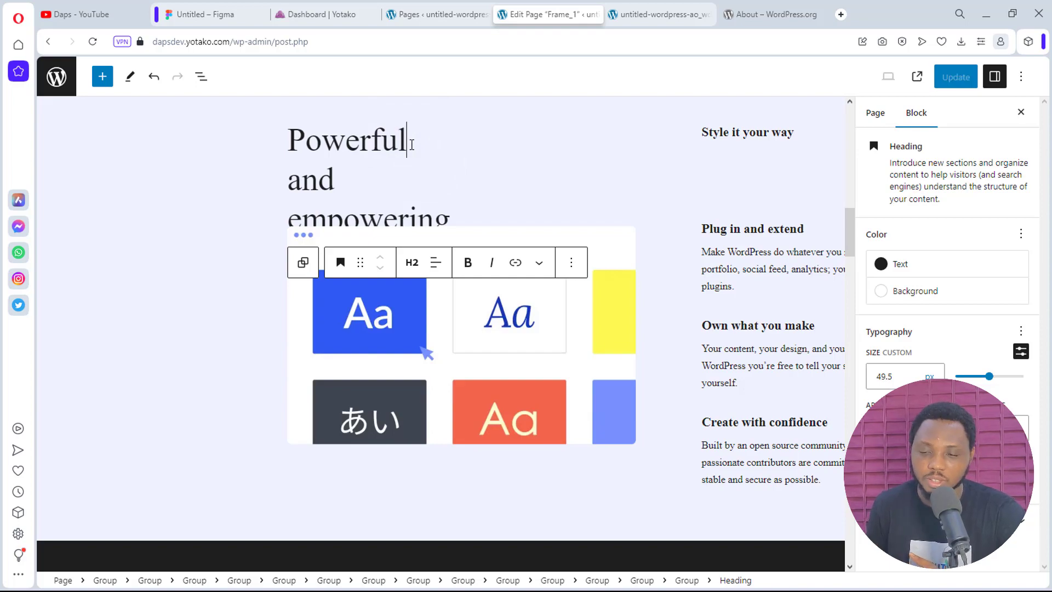
scroll(499, 338, down, 15)
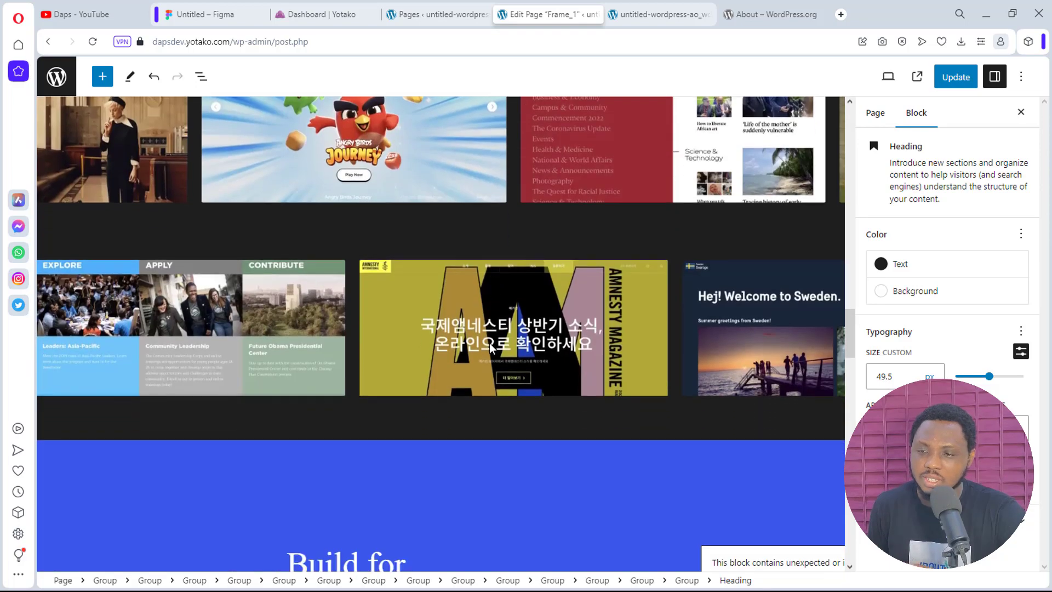
scroll(488, 343, up, 5)
View the second About page, published at 2:35 am, in a new tab and open it in the block editor
click(454, 14)
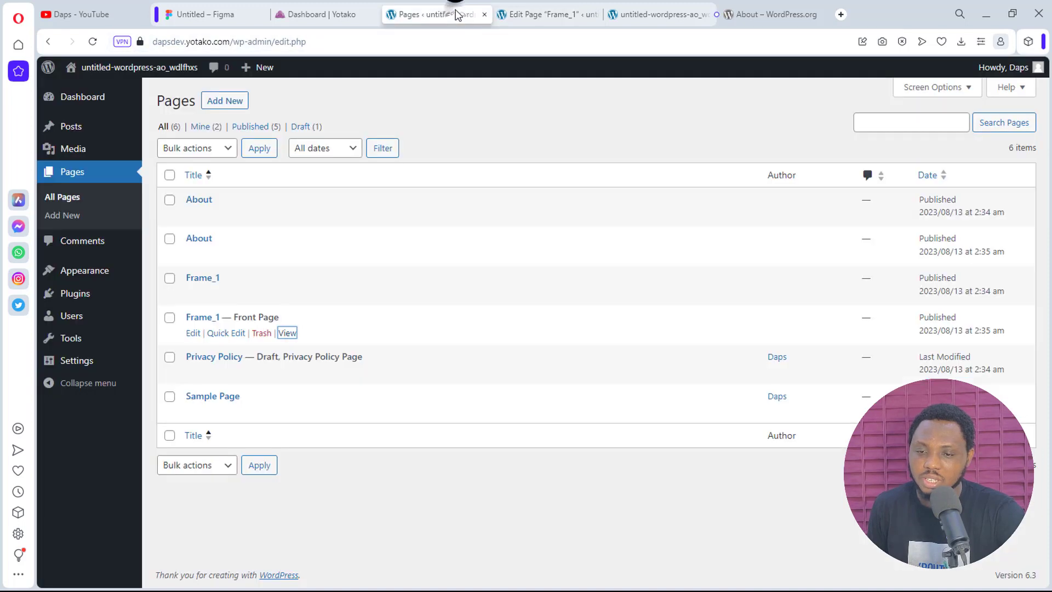
mouse_move(223, 249)
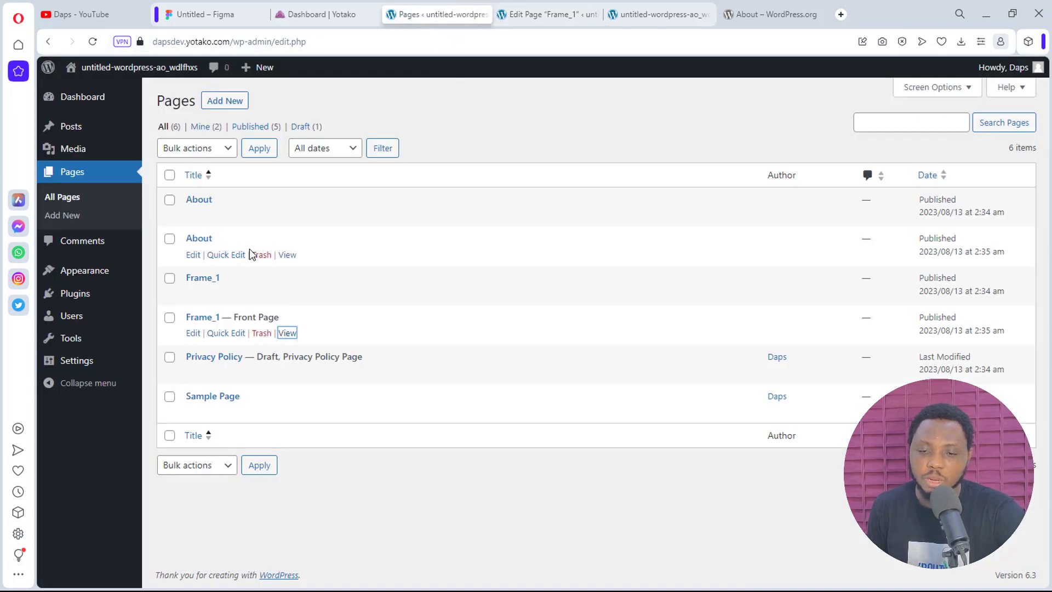
right_click(286, 255)
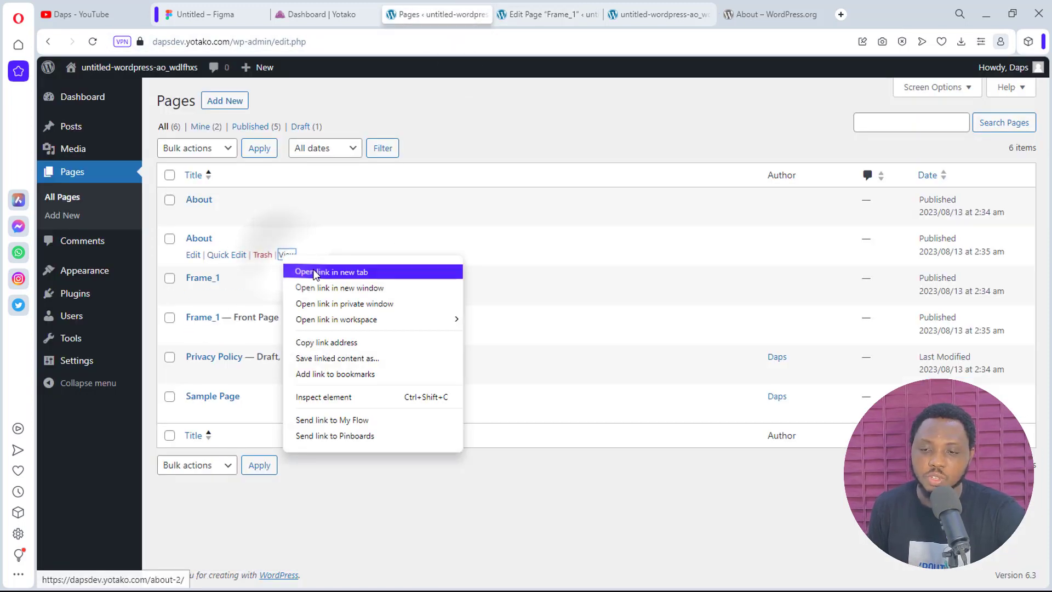
click(315, 272)
click(608, 14)
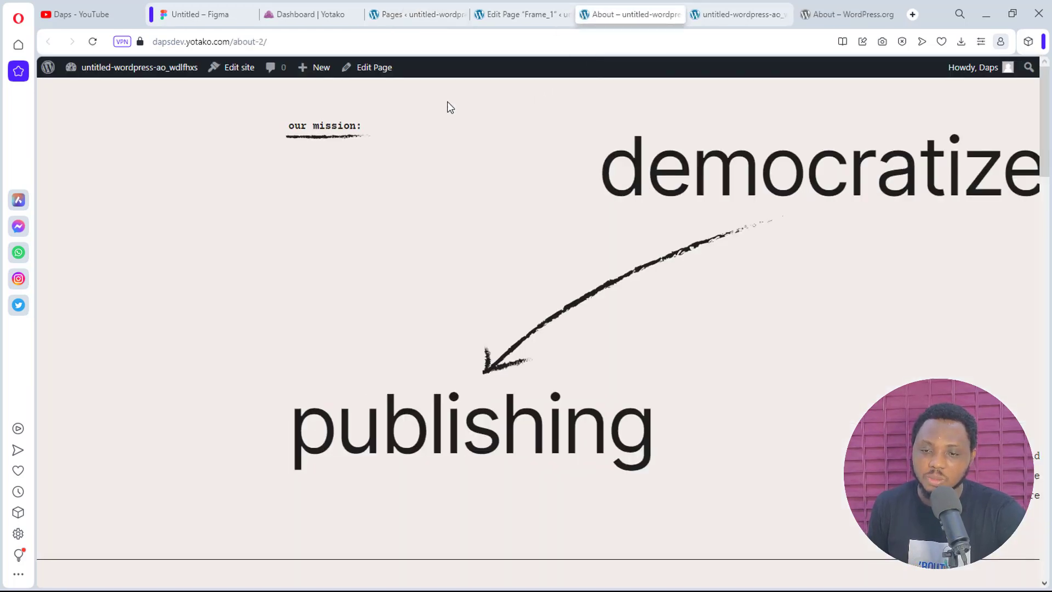
click(378, 67)
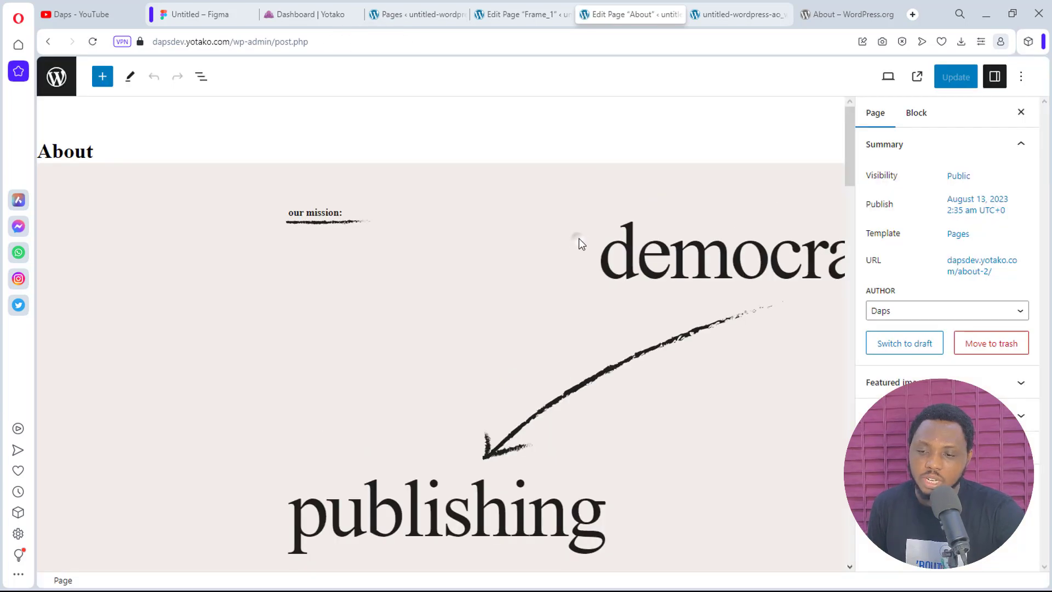
Inspect the About page's mission group, the "our story" heading and the paragraph beside it as editable blocks
click(578, 237)
scroll(627, 252, down, 5)
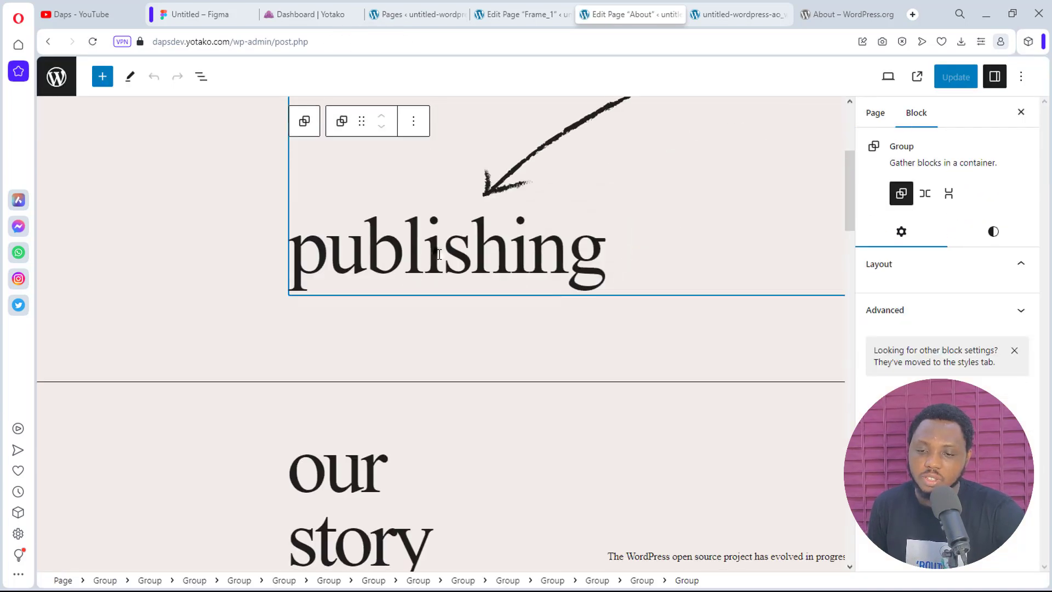
scroll(438, 253, down, 4)
click(435, 317)
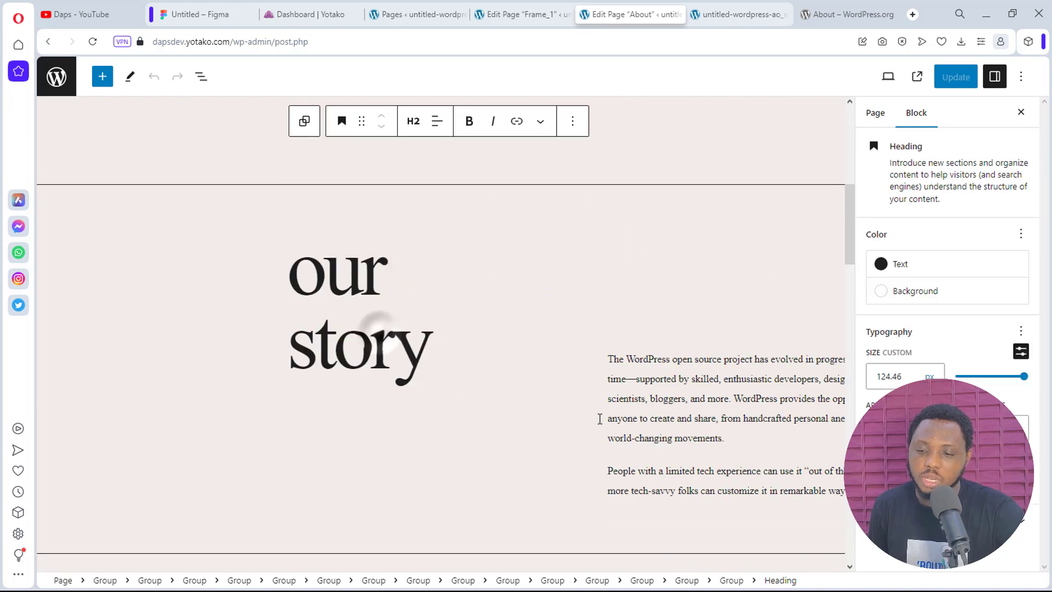
click(631, 418)
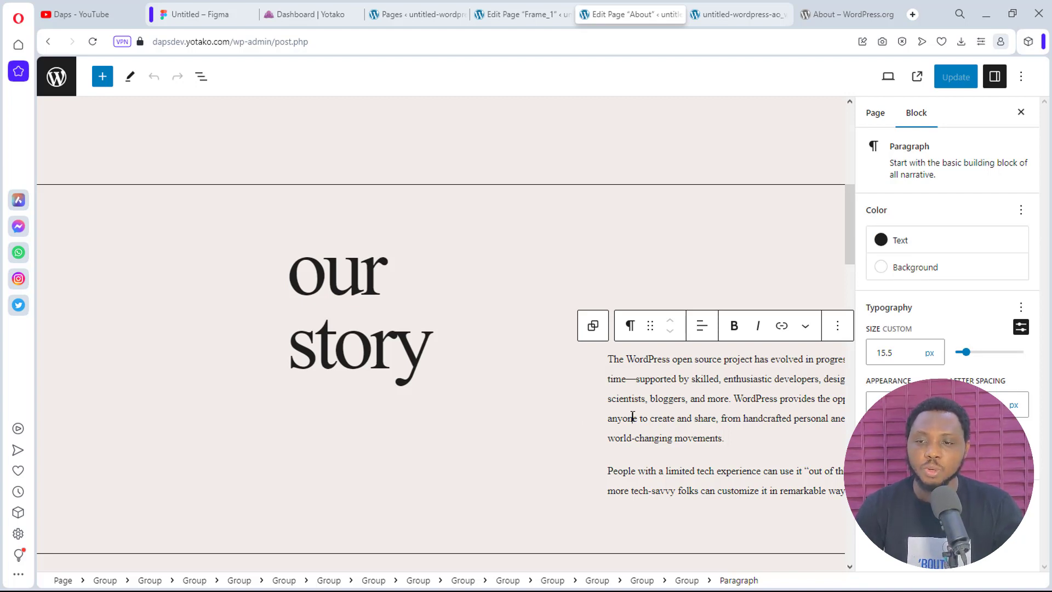
Return to the WordPress admin and review the site's installed themes and plugins
click(387, 10)
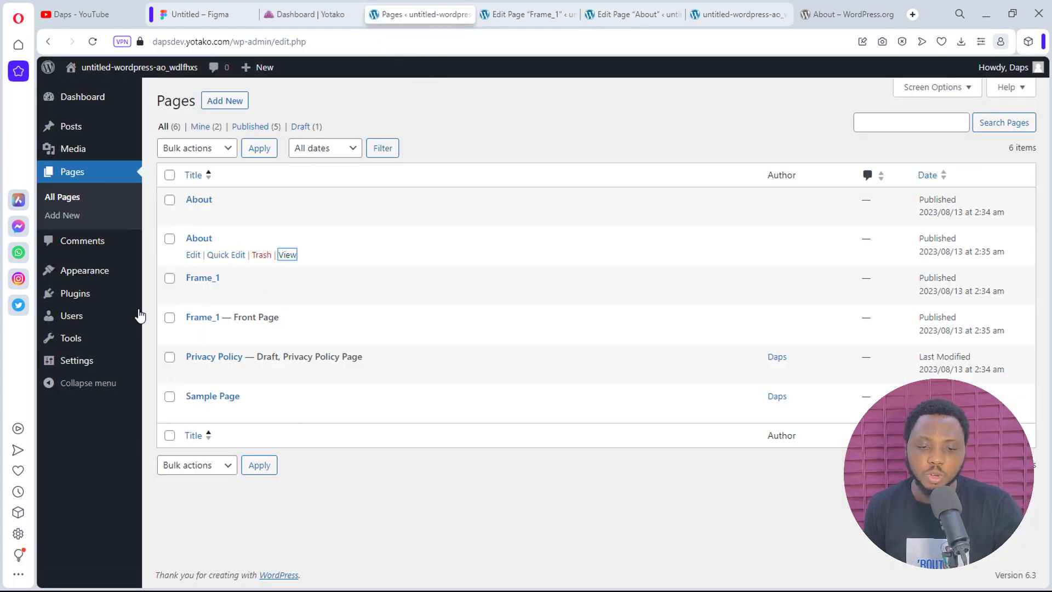
mouse_move(105, 278)
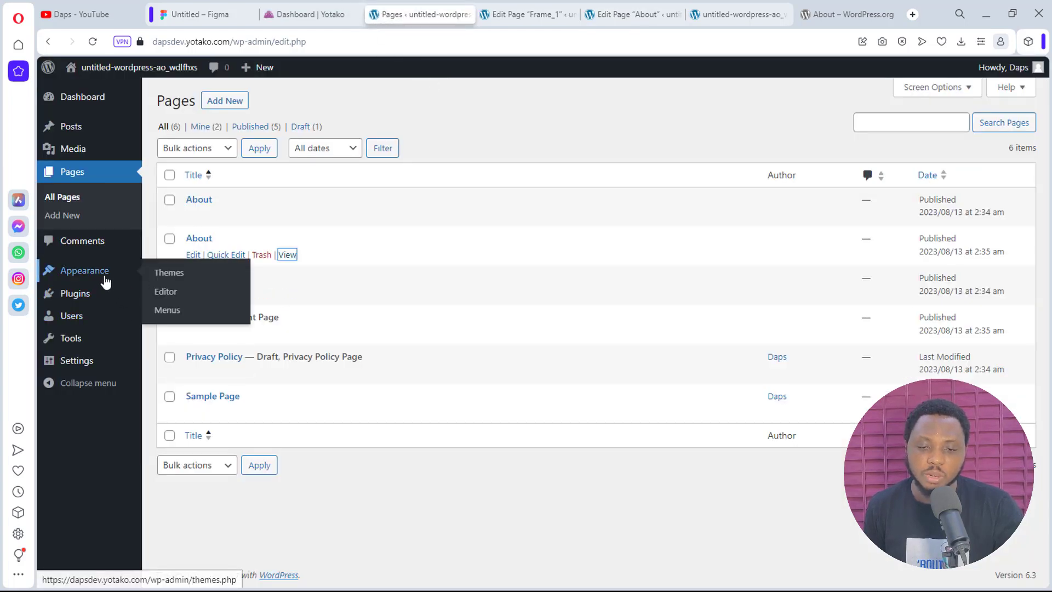
click(172, 275)
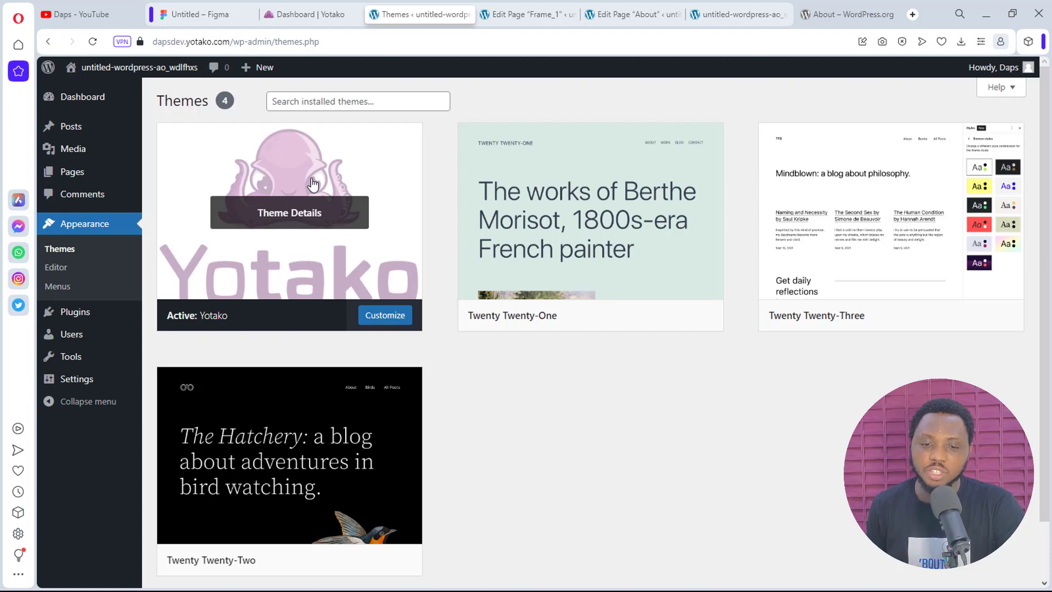
click(73, 319)
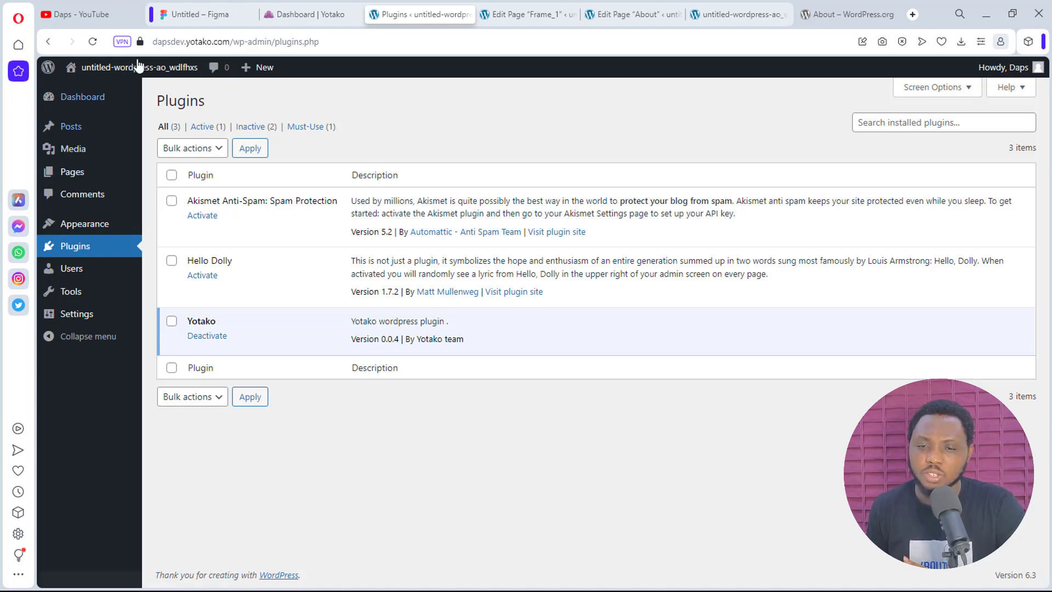
Switch to the Yotako dashboard, open the plan upgrade options for the site, and review the Hosted plans' features and the Design Studio plans
click(301, 16)
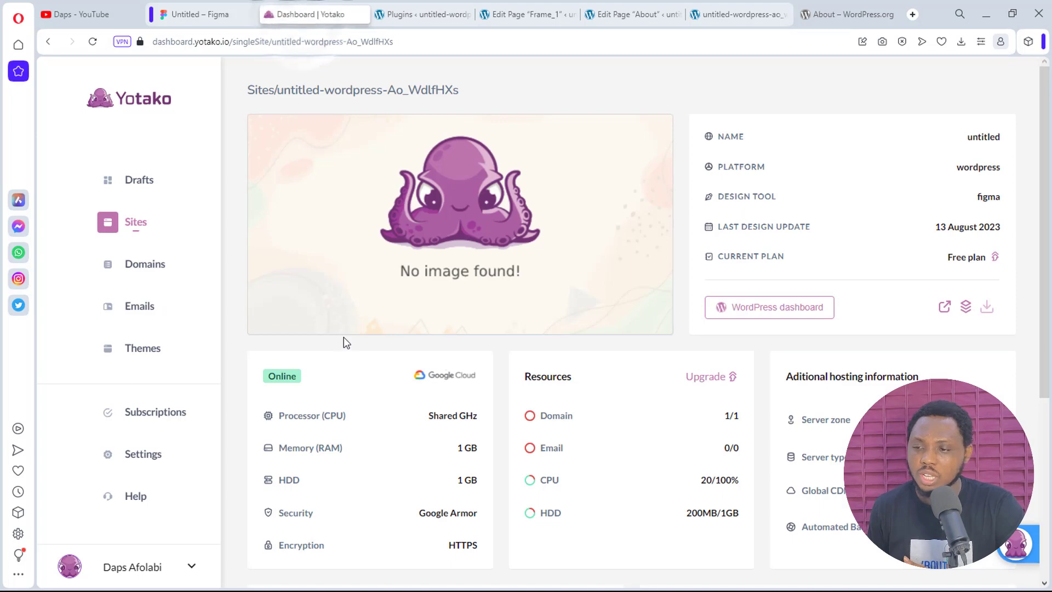
click(996, 257)
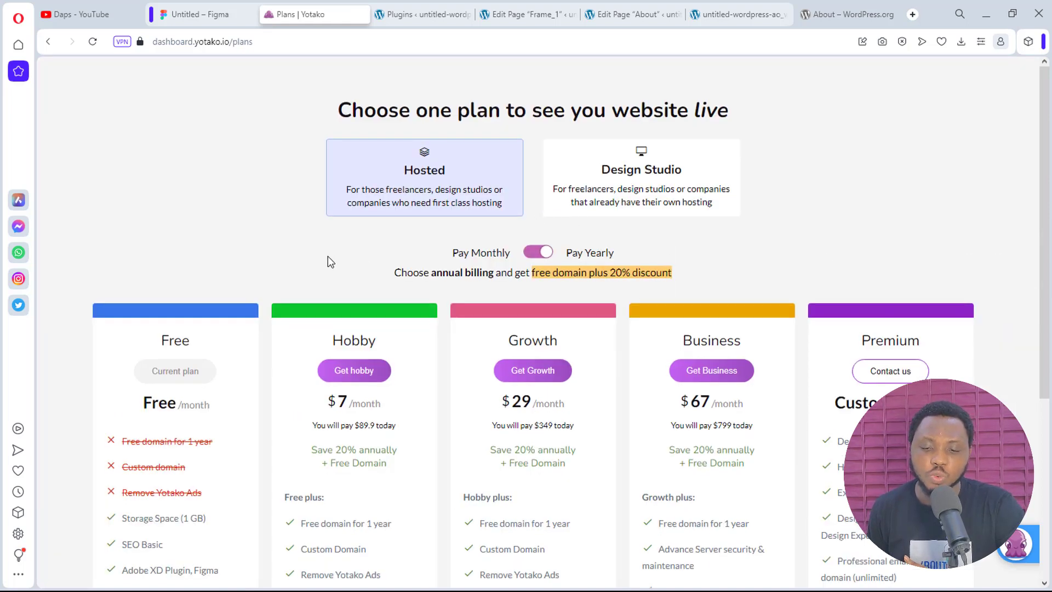
scroll(327, 256, down, 1)
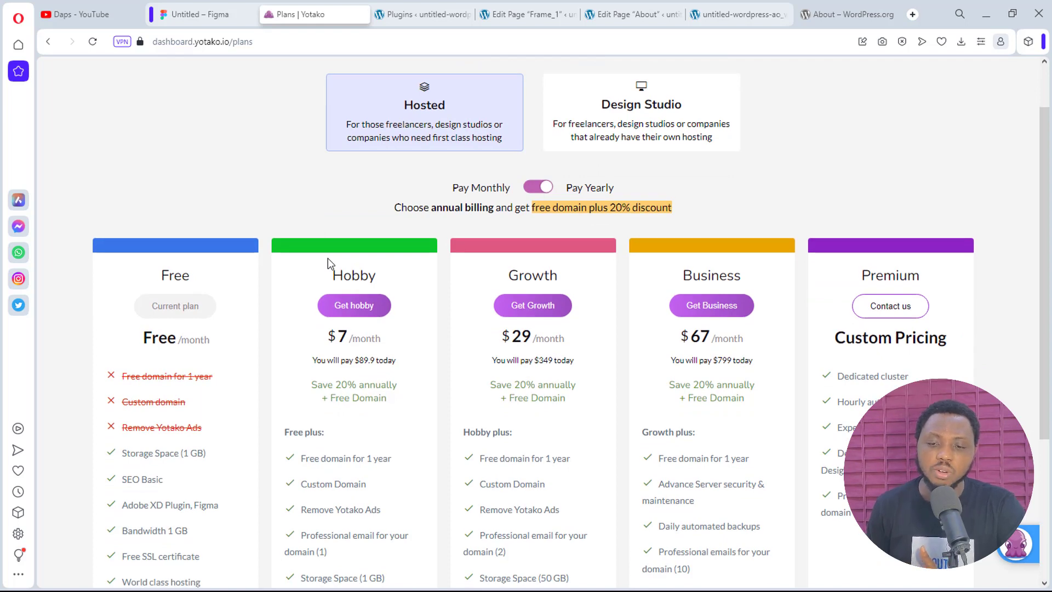
scroll(328, 258, down, 1)
scroll(334, 252, up, 2)
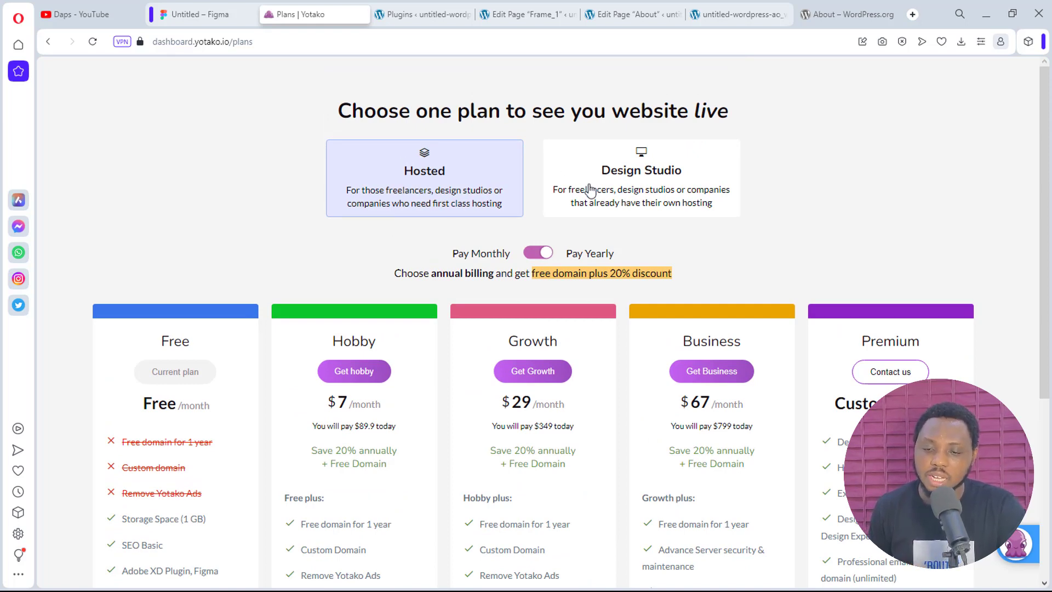
scroll(351, 245, down, 1)
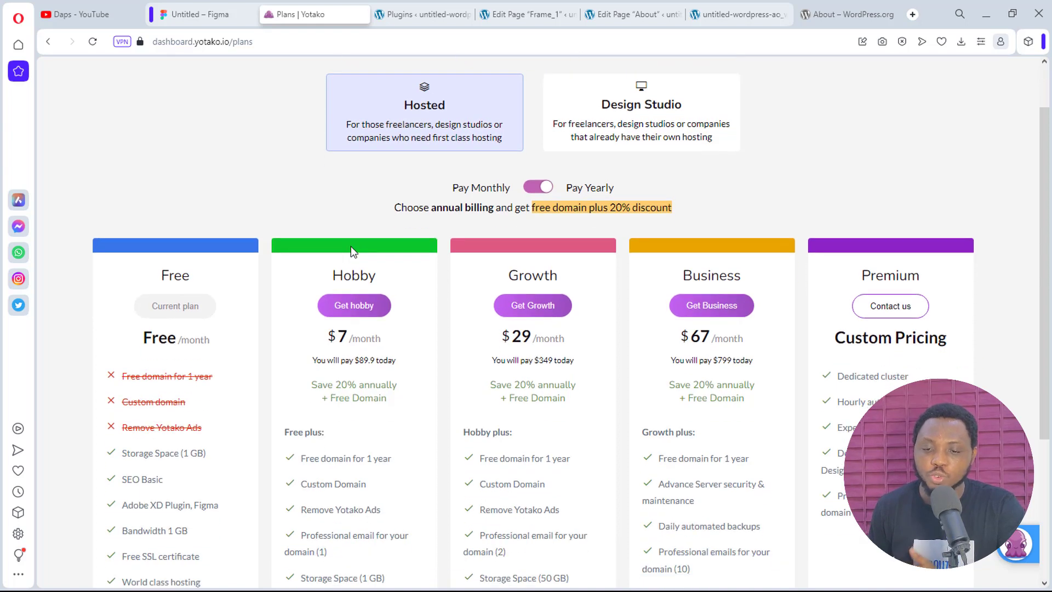
scroll(351, 245, down, 2)
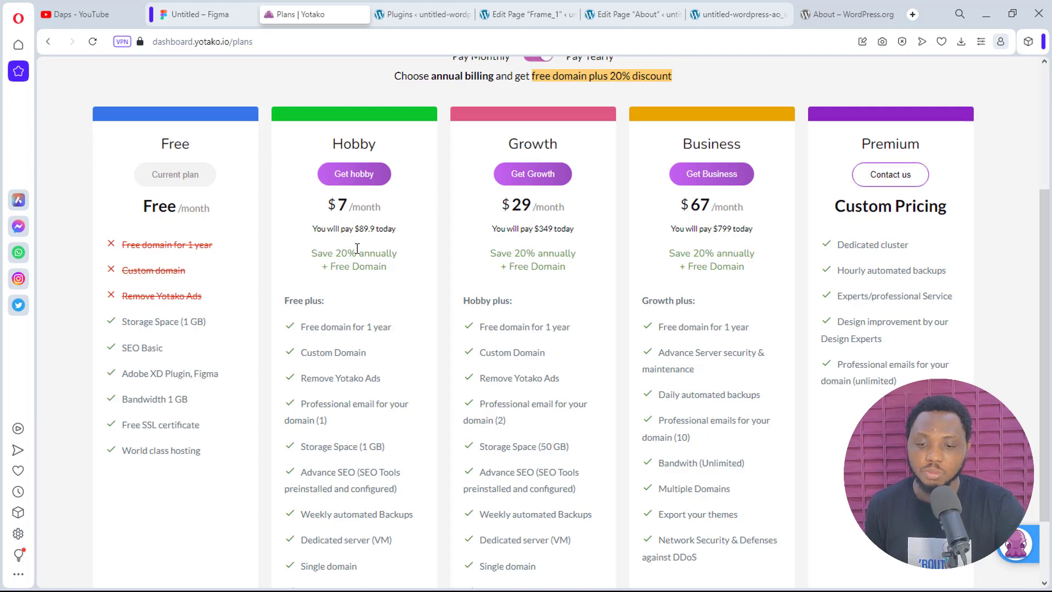
scroll(372, 290, down, 1)
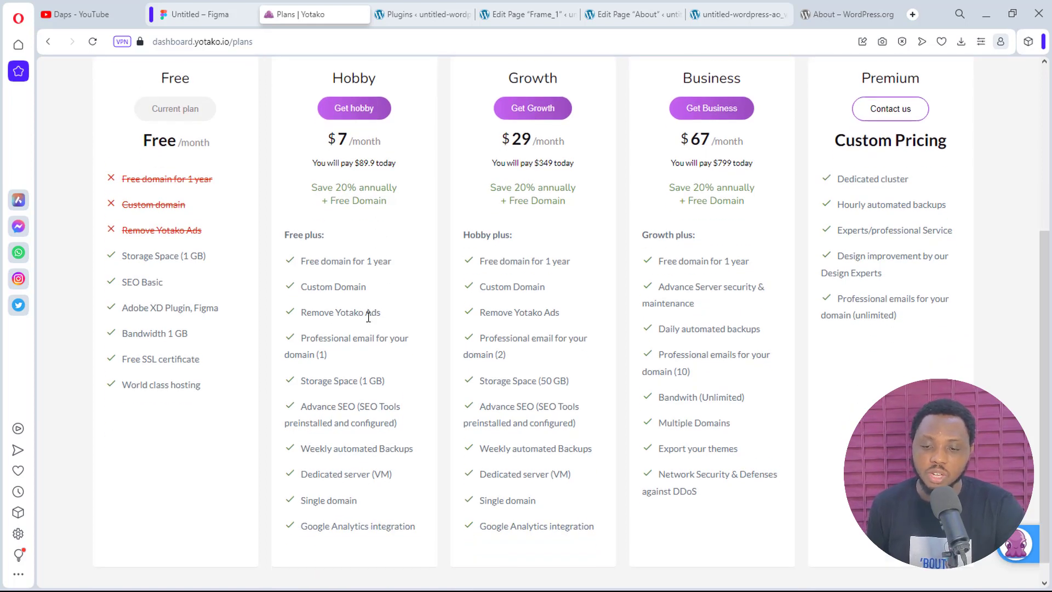
scroll(368, 316, down, 1)
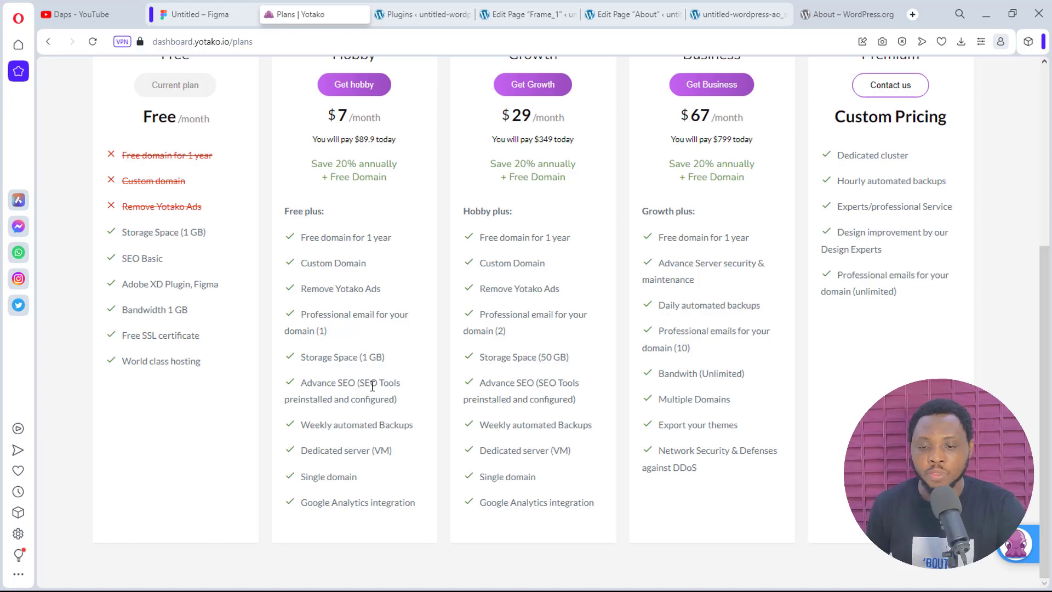
scroll(373, 386, up, 5)
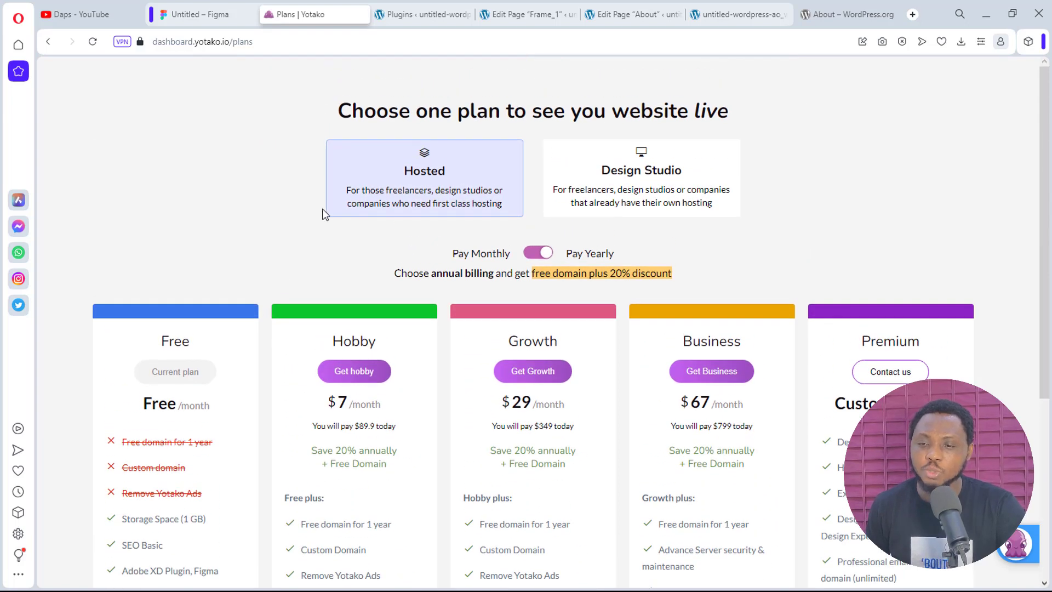
click(637, 182)
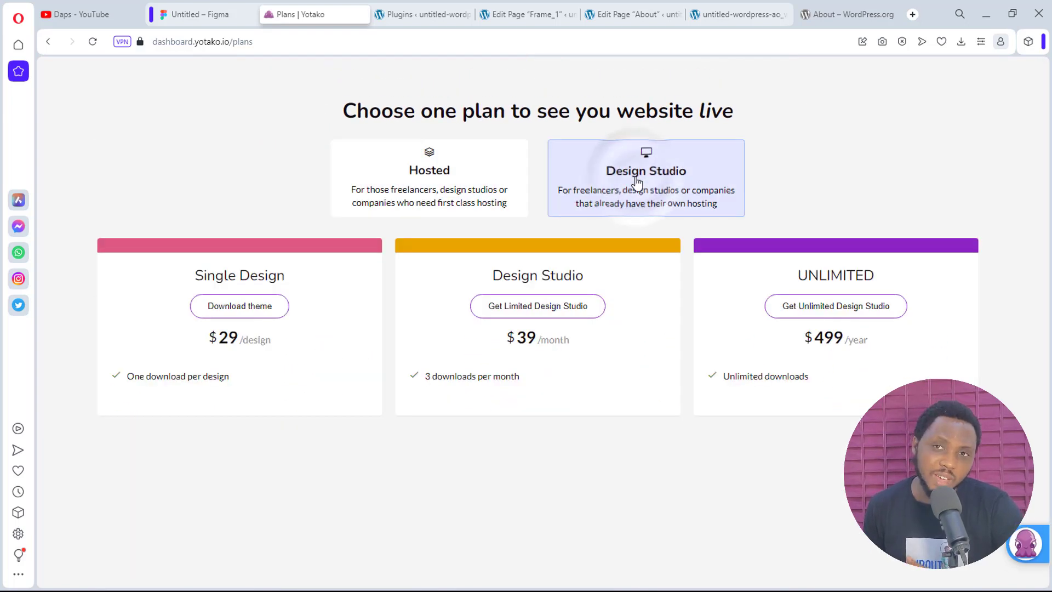